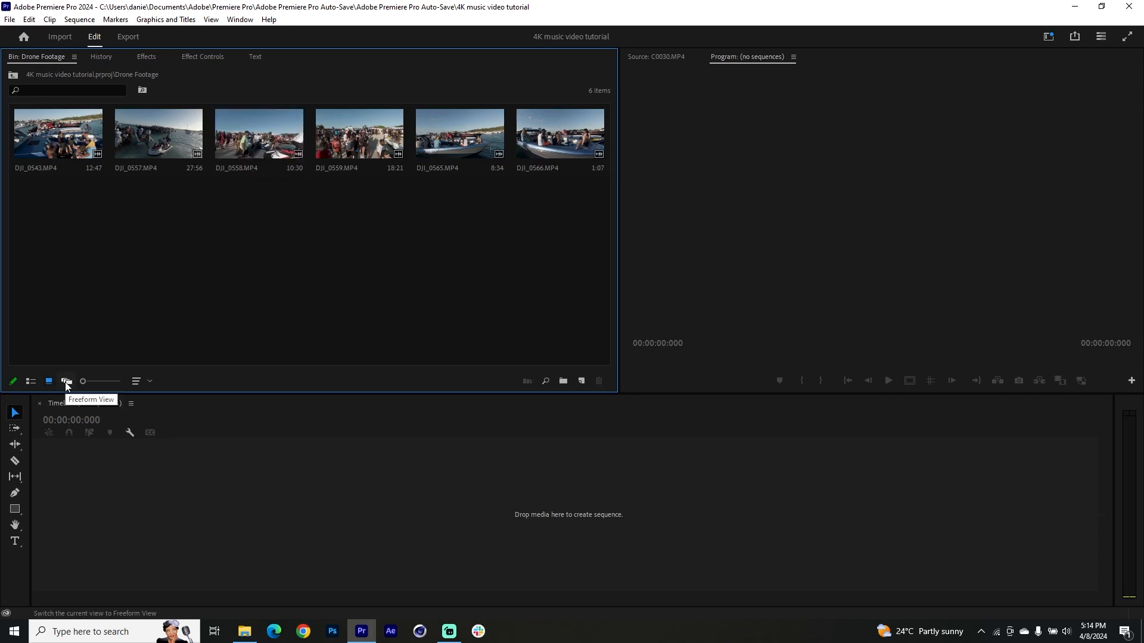
Compare the drone clips' frame rates in list view and examine the image size and frame rate in DJI_0557.MP4's properties
{"action": "left_click", "coordinate": [31, 381]}
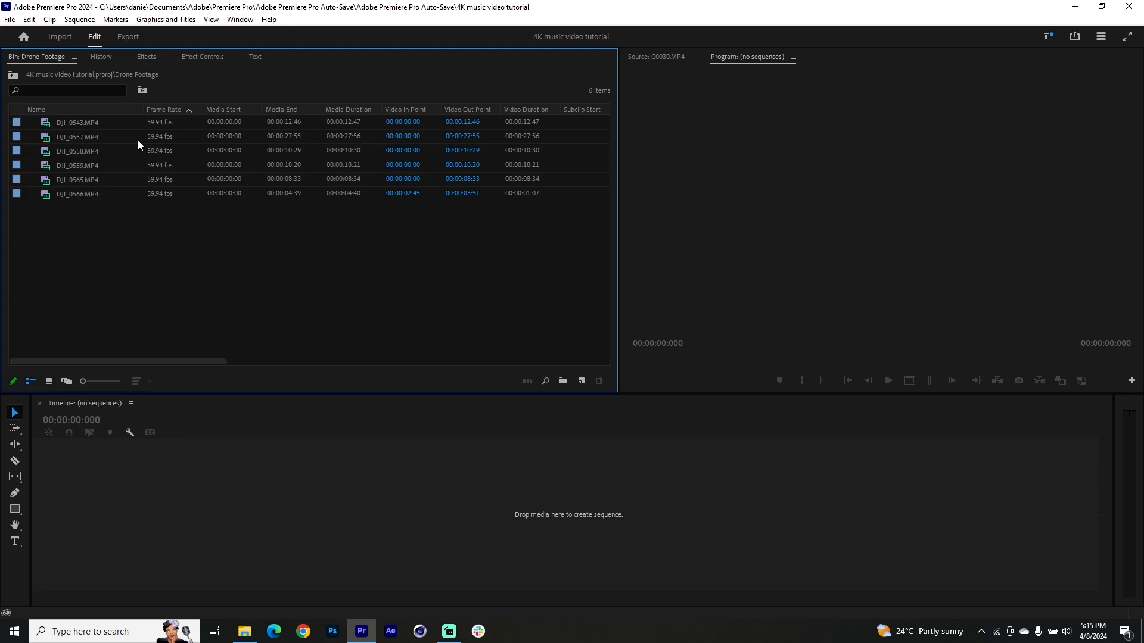
{"action": "left_click", "coordinate": [173, 118]}
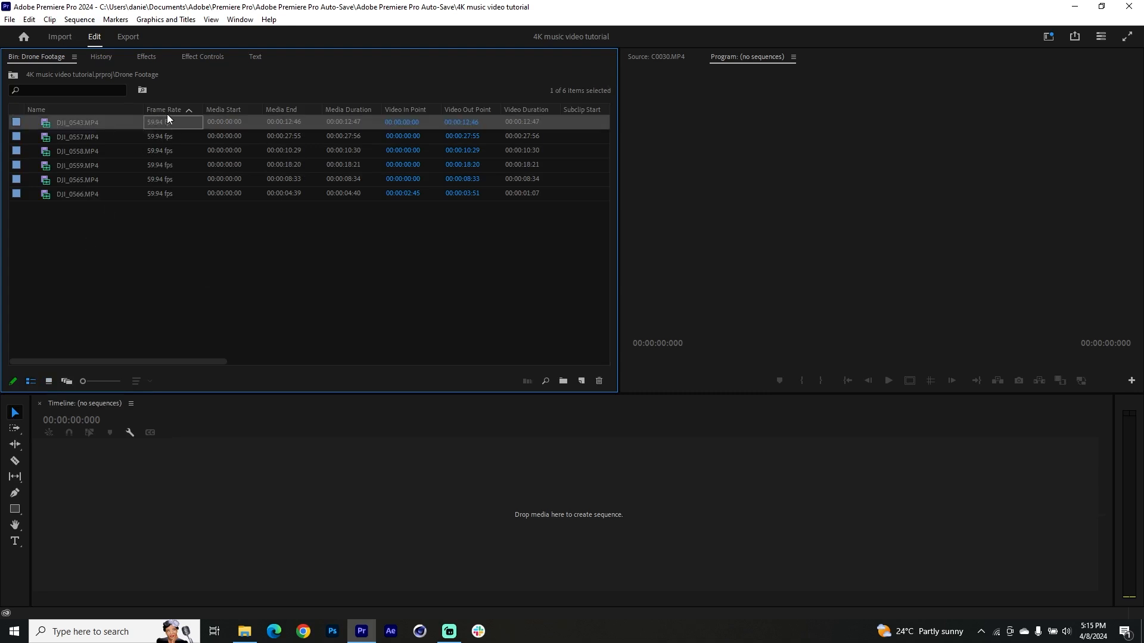
{"action": "left_click", "coordinate": [92, 140]}
{"action": "key", "text": "ctrl+shift+h"}
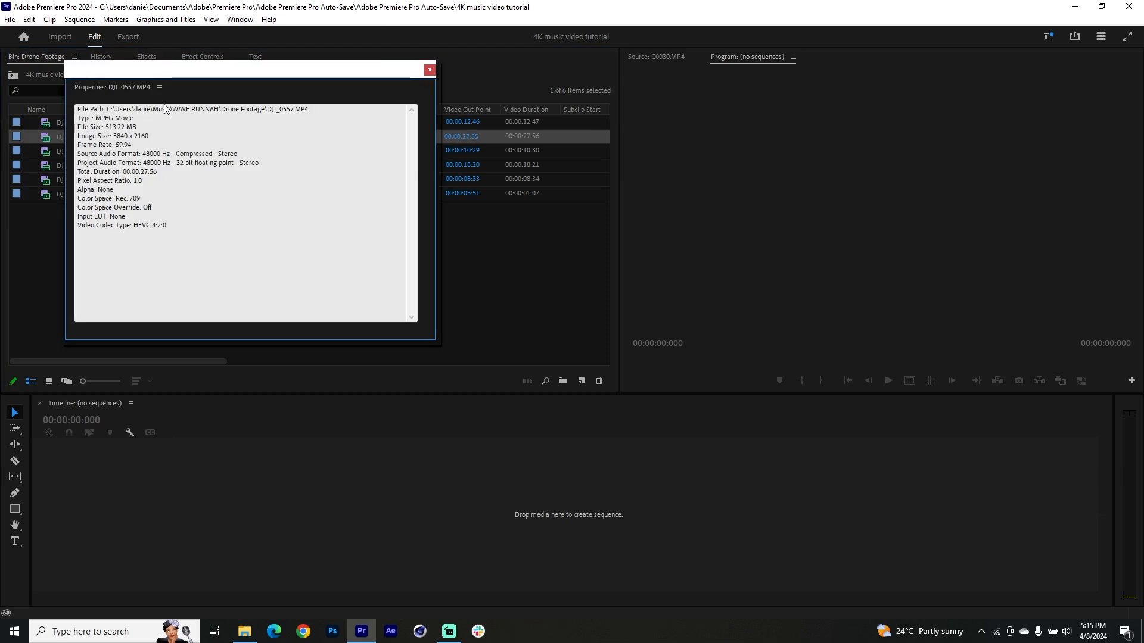
{"action": "left_click_drag", "start_coordinate": [171, 72], "coordinate": [251, 81]}
{"action": "left_click_drag", "start_coordinate": [197, 146], "coordinate": [231, 145]}
{"action": "left_click", "coordinate": [259, 140]}
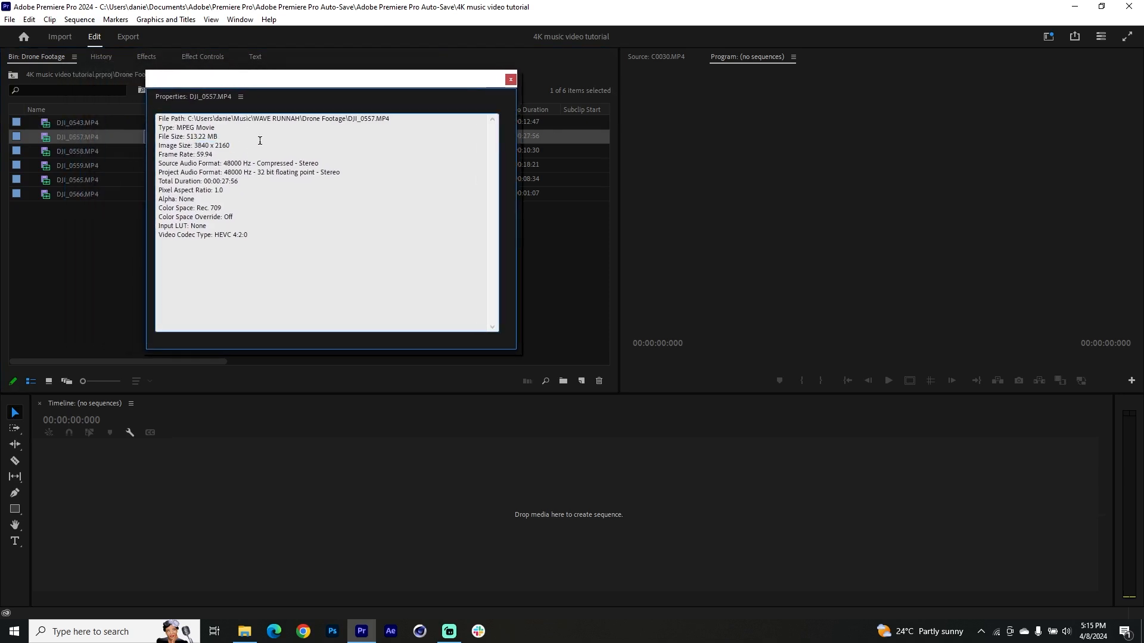
{"action": "left_click_drag", "start_coordinate": [212, 154], "coordinate": [198, 154]}
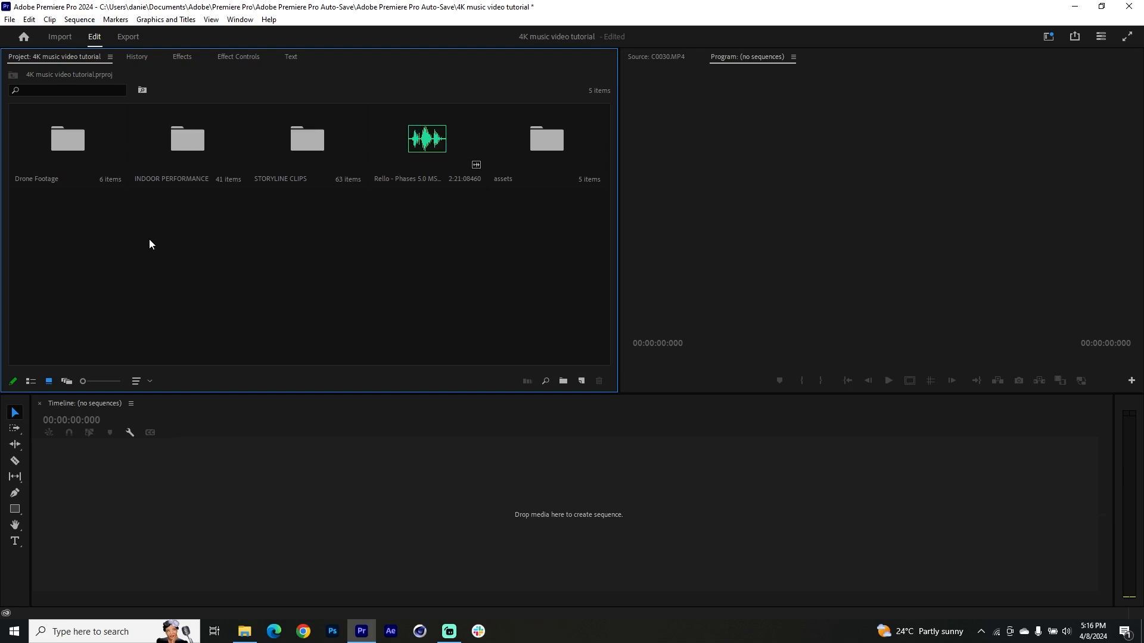
Open the Drone Footage bin, select all six clips and start creating proxies for them
{"action": "double_click", "coordinate": [87, 139]}
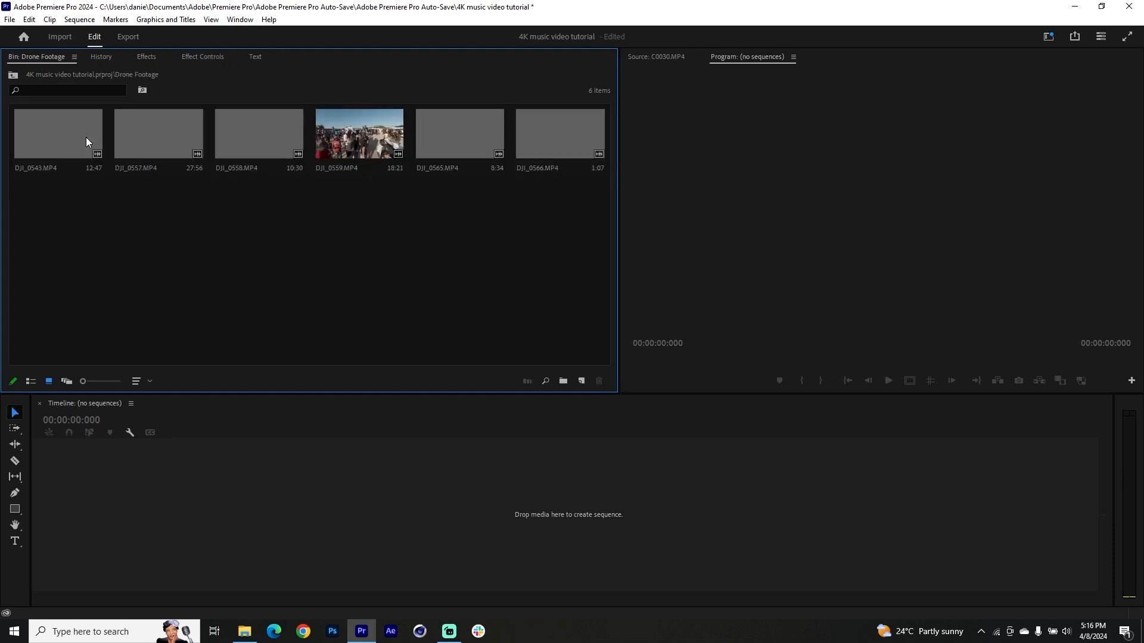
{"action": "left_click", "coordinate": [67, 136]}
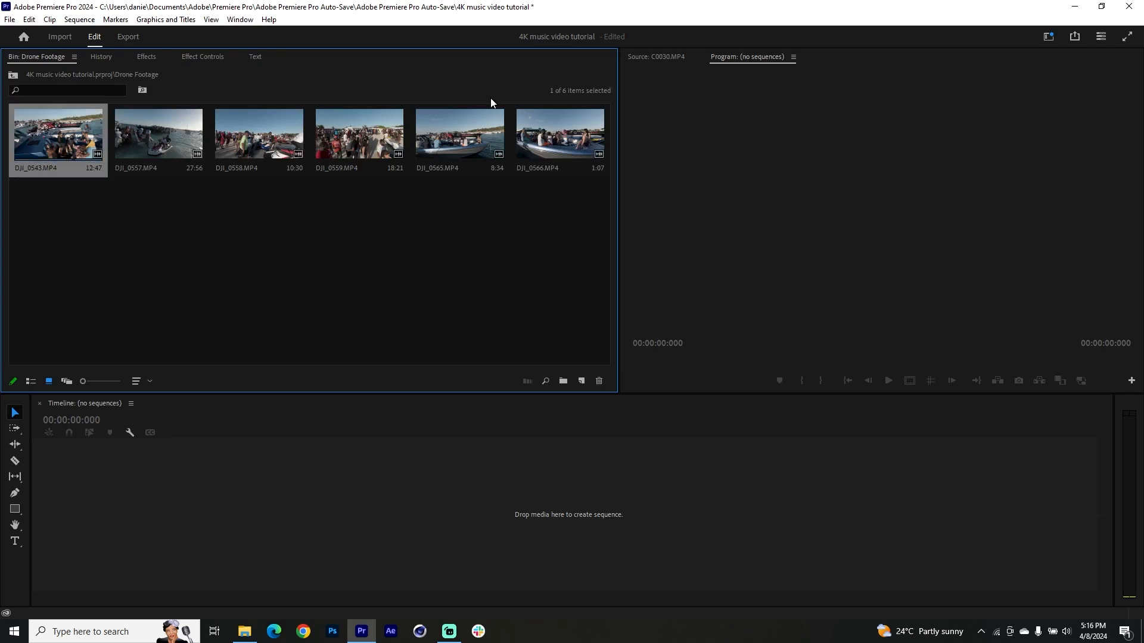
{"action": "left_click", "coordinate": [561, 144], "text": "shift"}
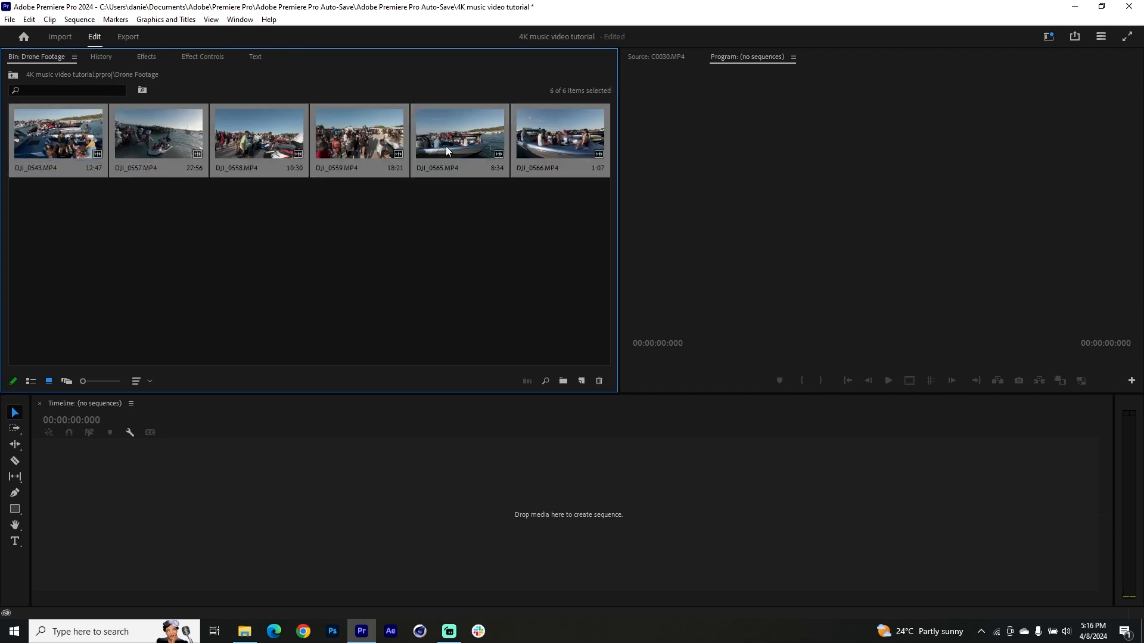
{"action": "right_click", "coordinate": [250, 136]}
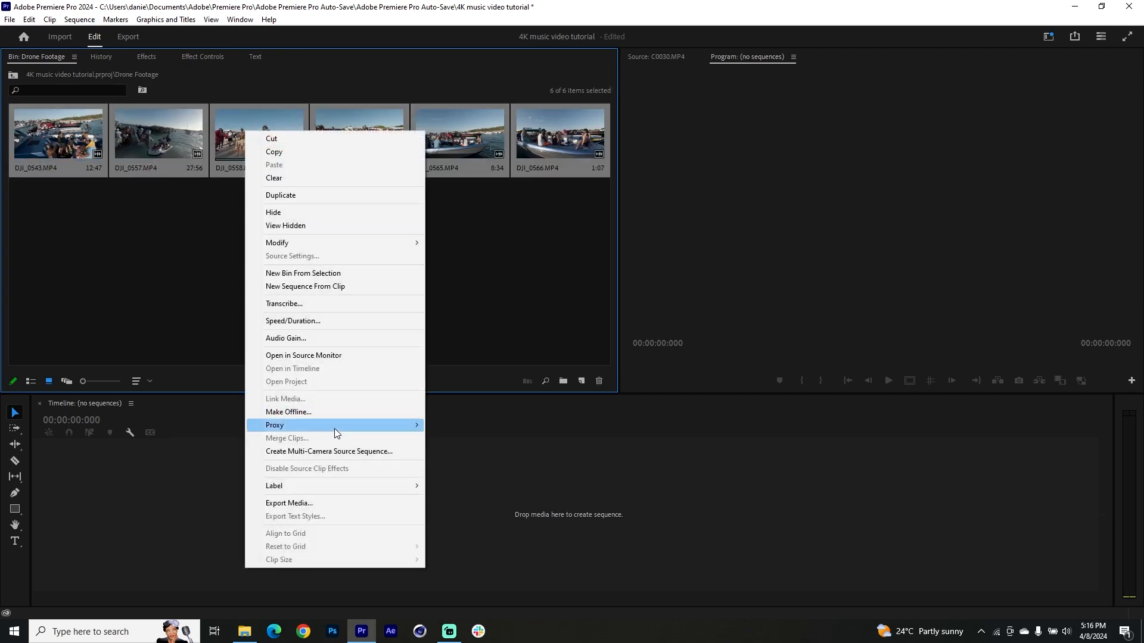
{"action": "mouse_move", "coordinate": [334, 428]}
{"action": "left_click", "coordinate": [480, 425]}
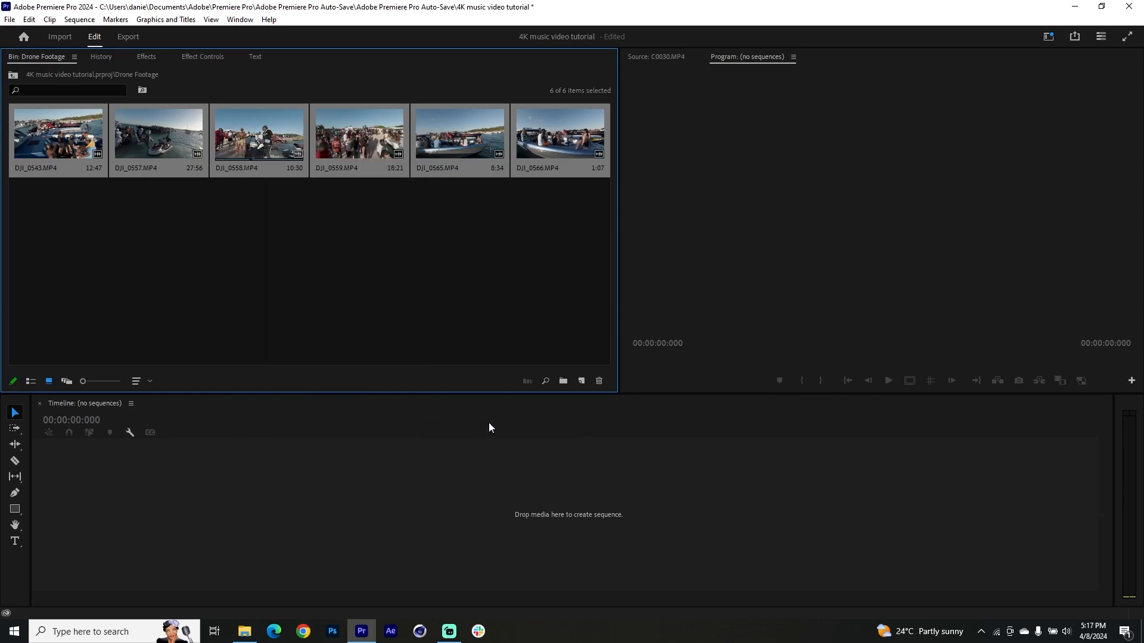
Set the proxy format to QuickTime and the preset to ProRes Low Resolution Proxy
{"action": "left_click_drag", "start_coordinate": [663, 220], "coordinate": [727, 153]}
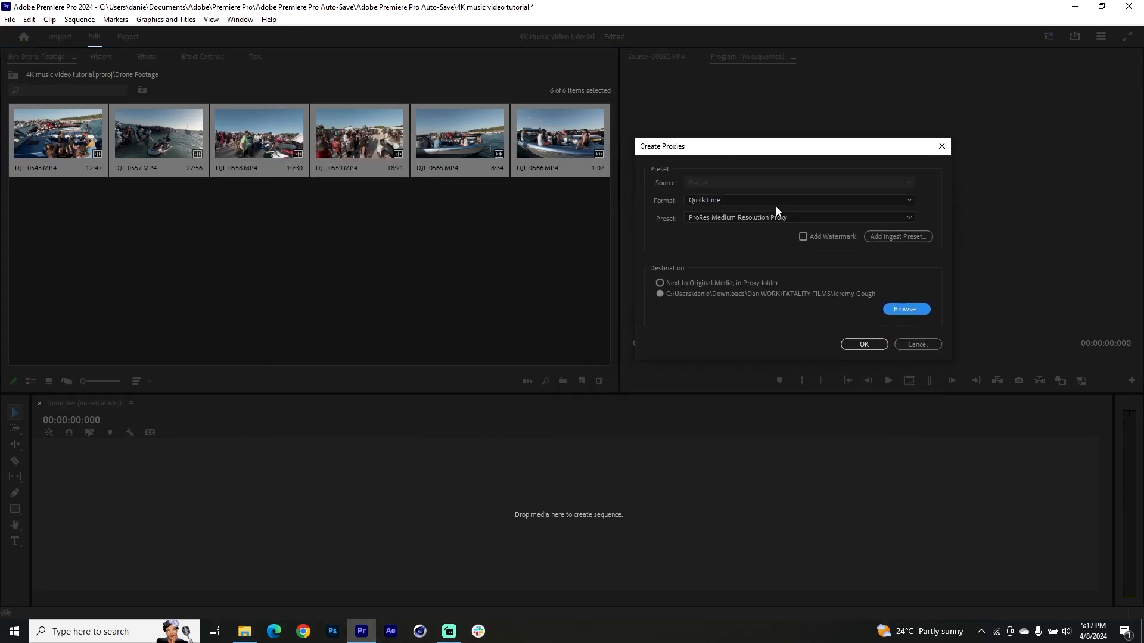
{"action": "left_click", "coordinate": [774, 203]}
{"action": "left_click", "coordinate": [732, 200]}
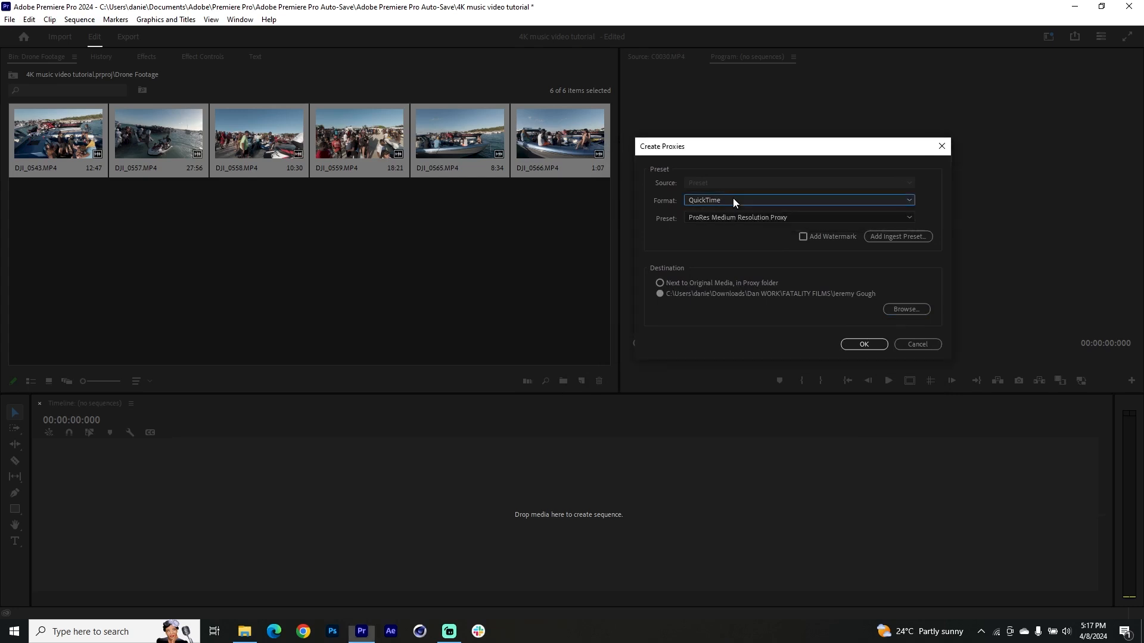
{"action": "left_click", "coordinate": [745, 218]}
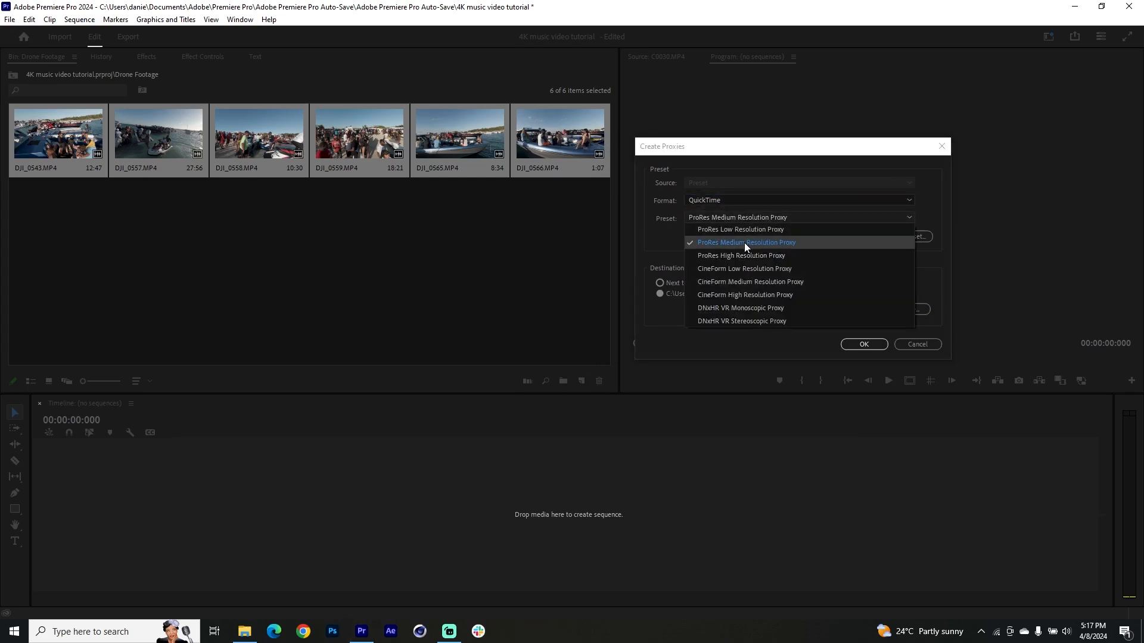
{"action": "left_click", "coordinate": [767, 229]}
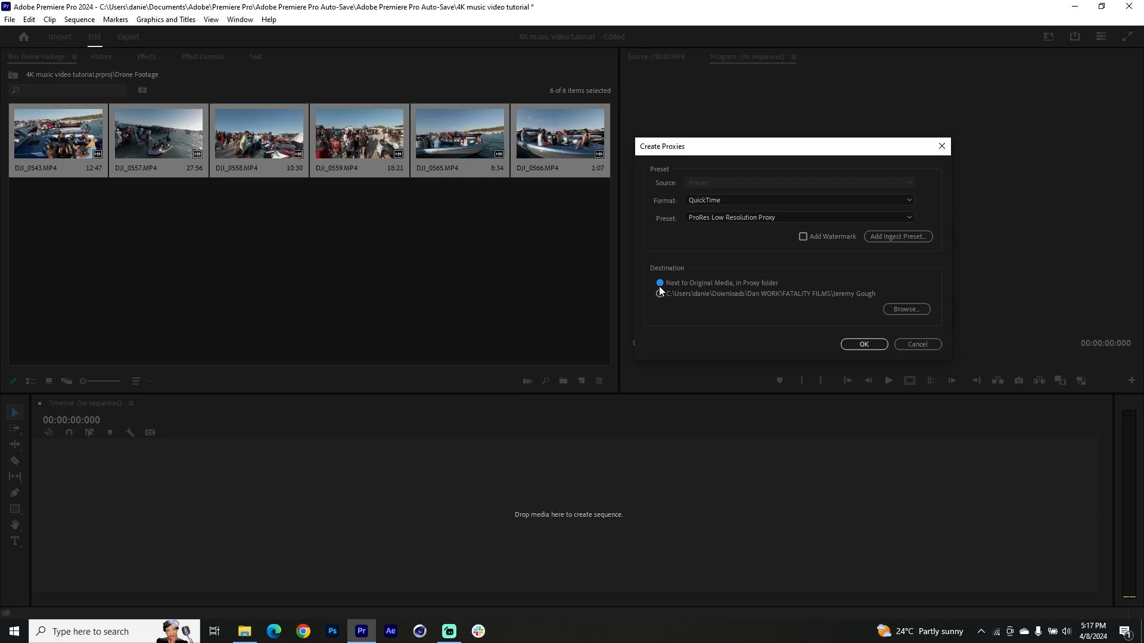
Compare the proxy destination options and browse for a custom destination folder
{"action": "left_click", "coordinate": [661, 284]}
{"action": "left_click", "coordinate": [775, 291]}
{"action": "left_click", "coordinate": [1126, 164]}
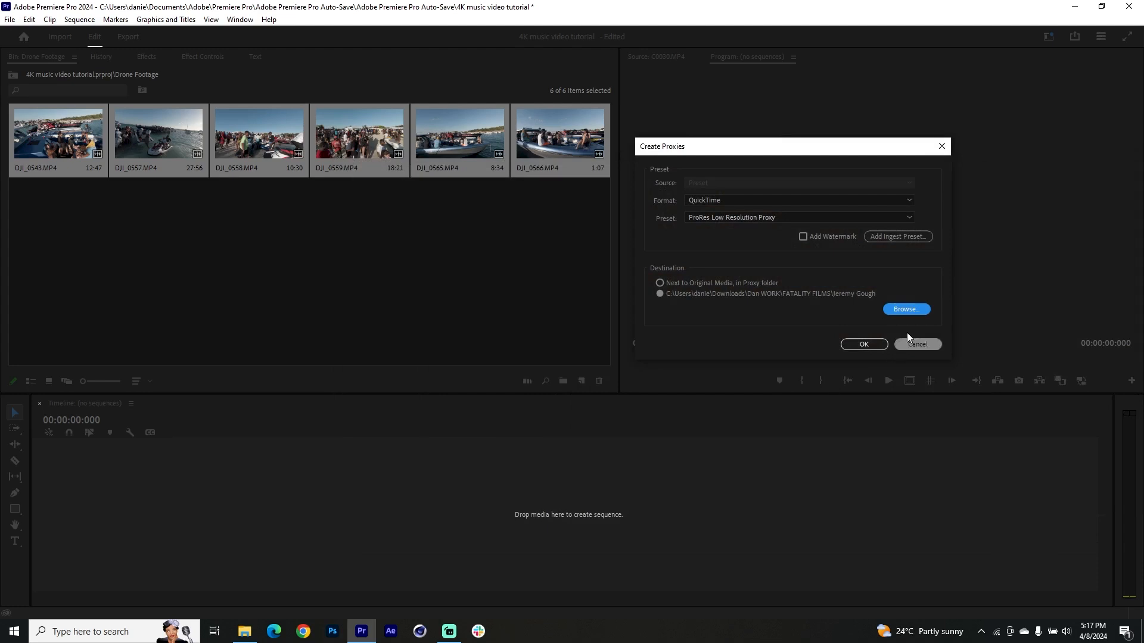
{"action": "left_click", "coordinate": [906, 309]}
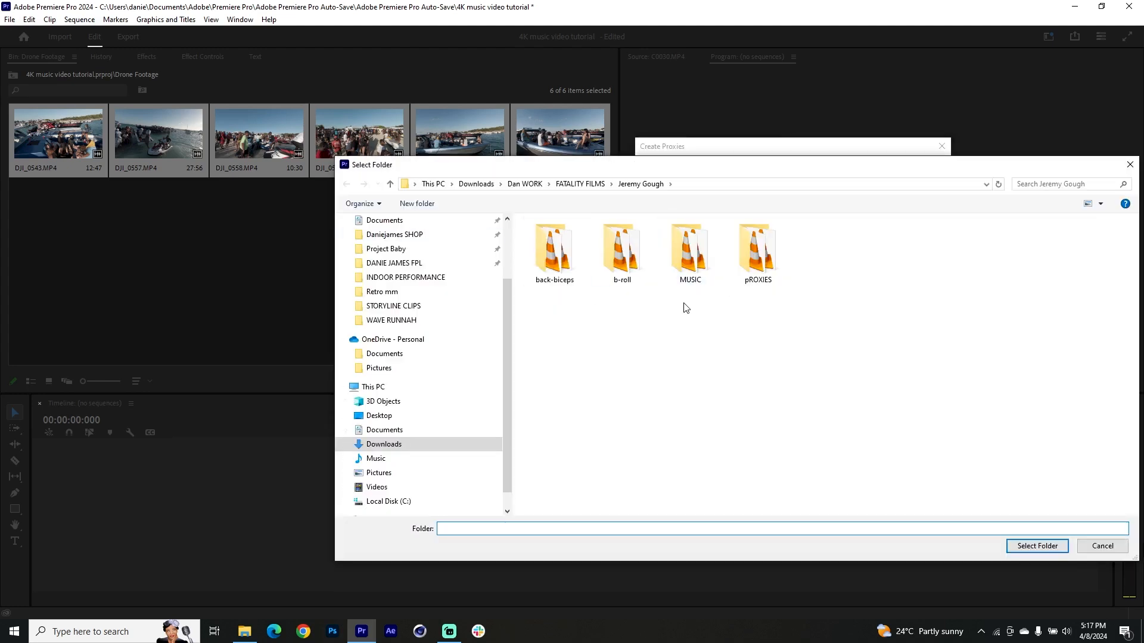
{"action": "left_click", "coordinate": [398, 288]}
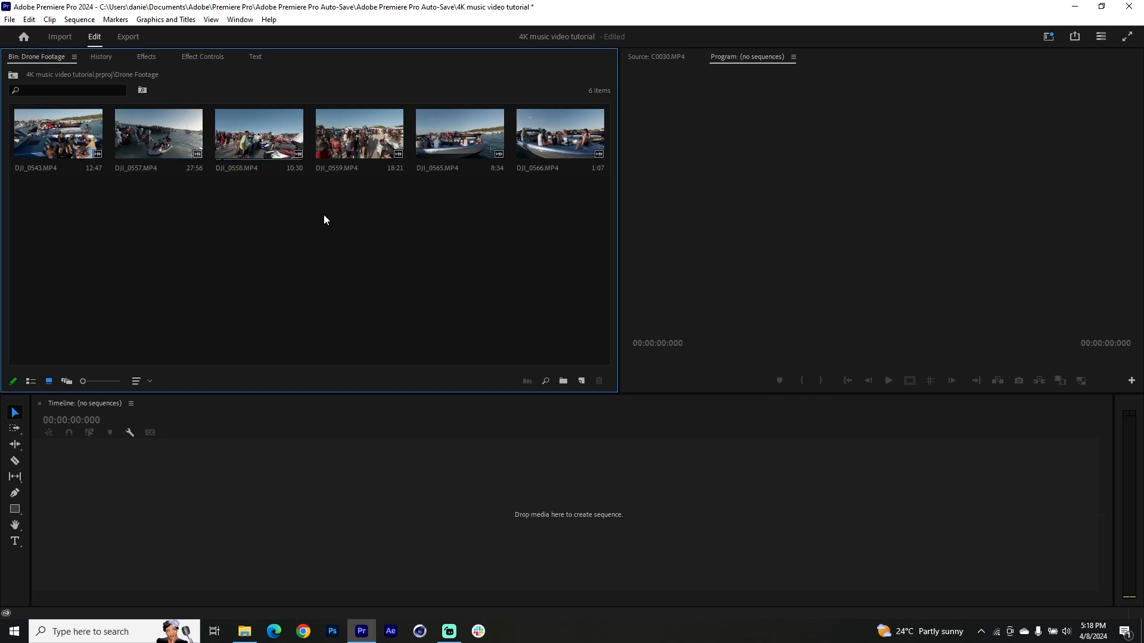
Select all six drone clips and start attaching existing proxies, matched by file name
{"action": "left_click", "coordinate": [56, 134]}
{"action": "left_click", "coordinate": [580, 151], "text": "shift"}
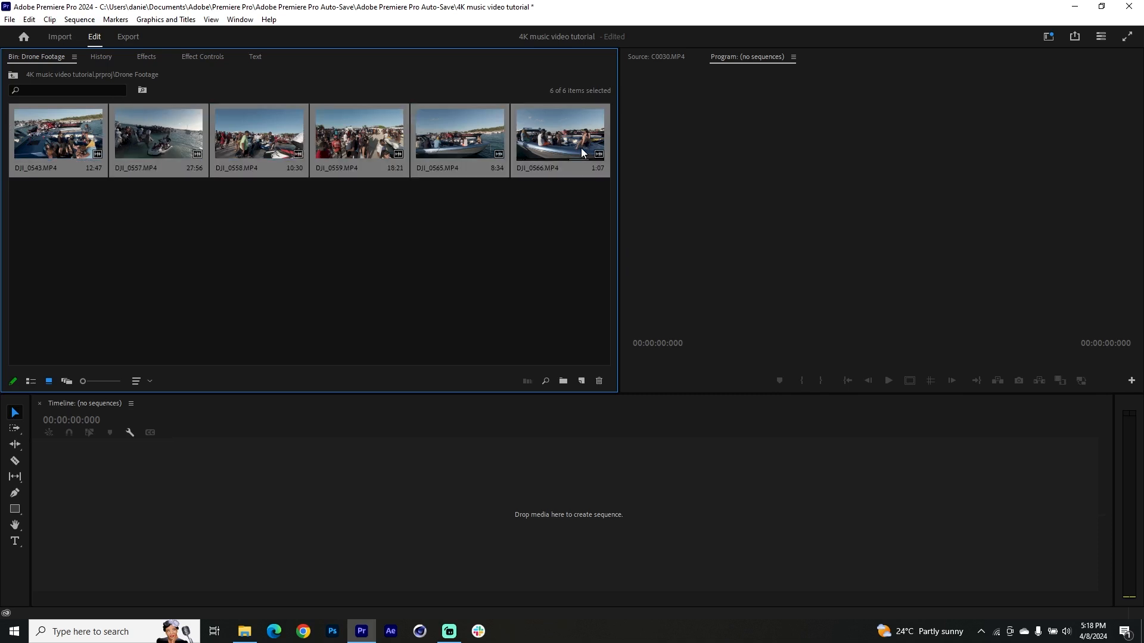
{"action": "right_click", "coordinate": [581, 149]}
{"action": "mouse_move", "coordinate": [656, 437]}
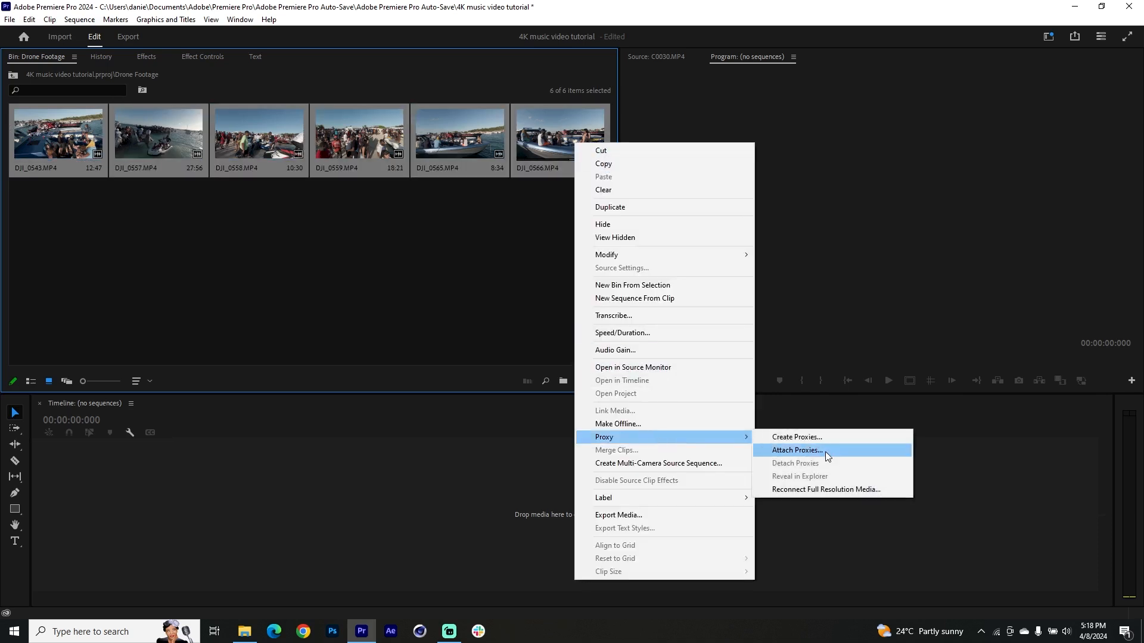
{"action": "left_click", "coordinate": [825, 453]}
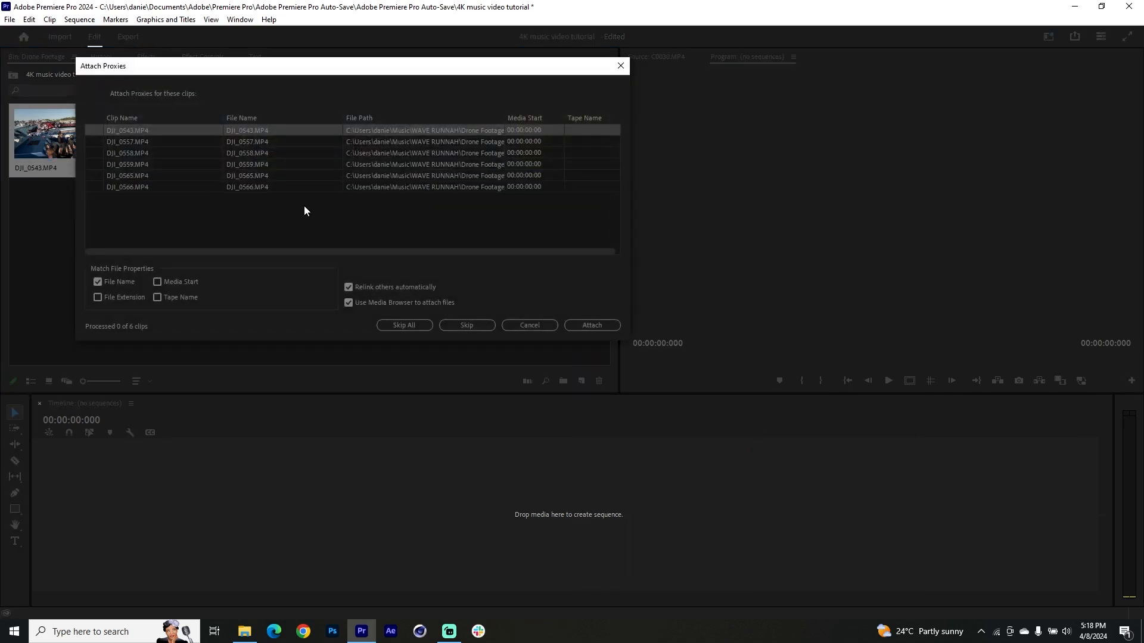
{"action": "left_click", "coordinate": [586, 326]}
Search the Proxies folder inside Music for "dji" and attach DJI_0543_Proxy to the first drone clip
{"action": "left_click_drag", "start_coordinate": [666, 294], "coordinate": [647, 137]}
{"action": "left_click", "coordinate": [312, 362]}
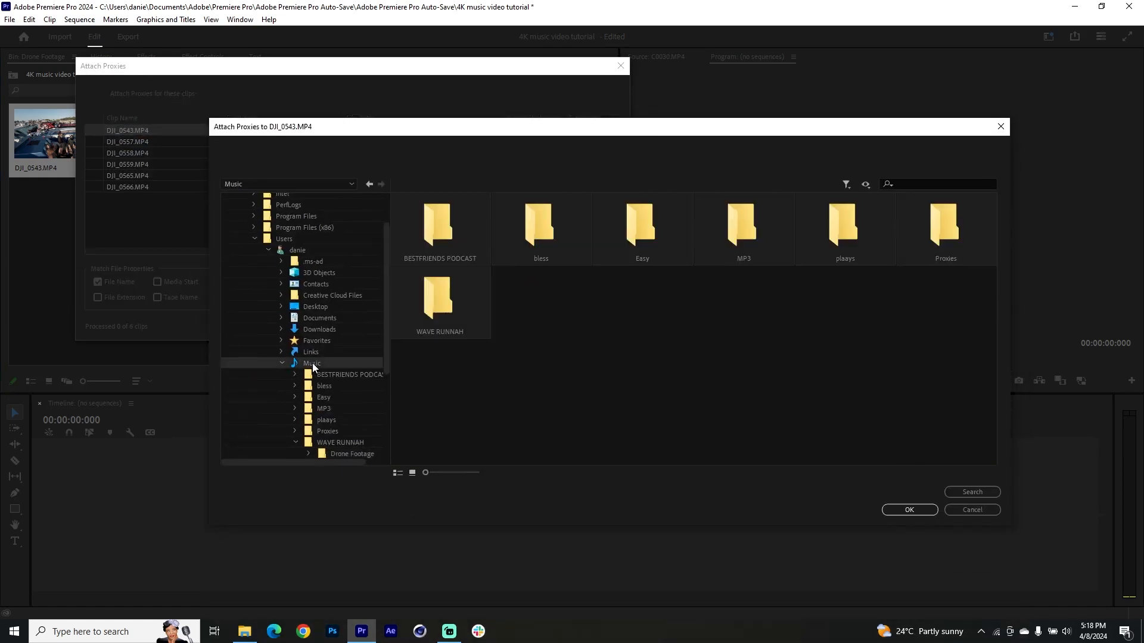
{"action": "double_click", "coordinate": [943, 227]}
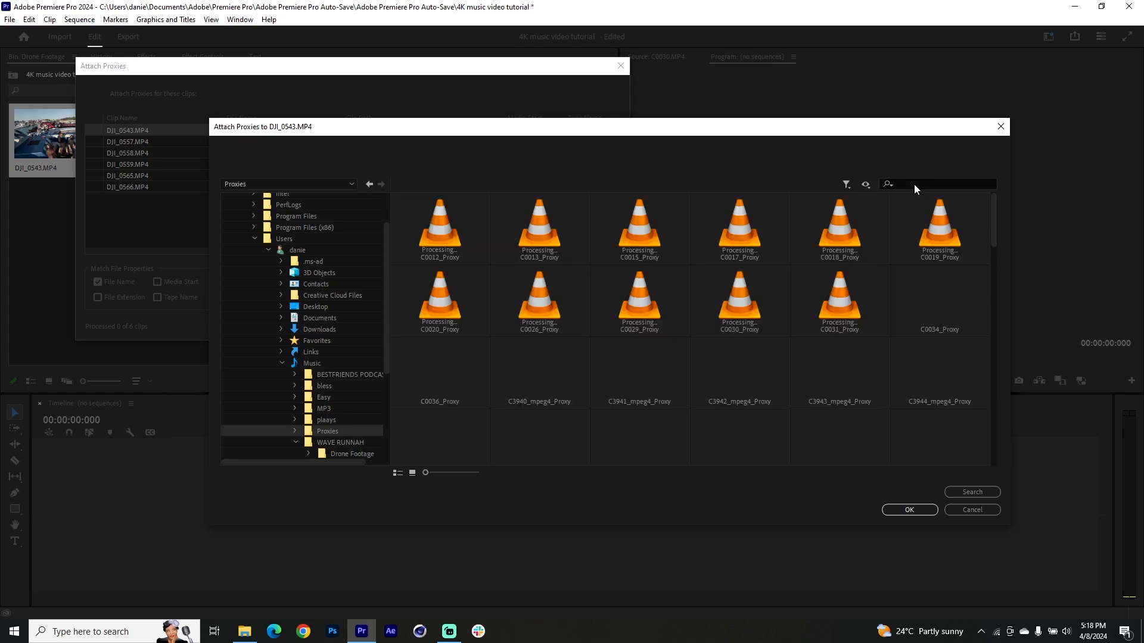
{"action": "left_click", "coordinate": [914, 185]}
{"action": "left_click_drag", "start_coordinate": [768, 133], "coordinate": [718, 184]}
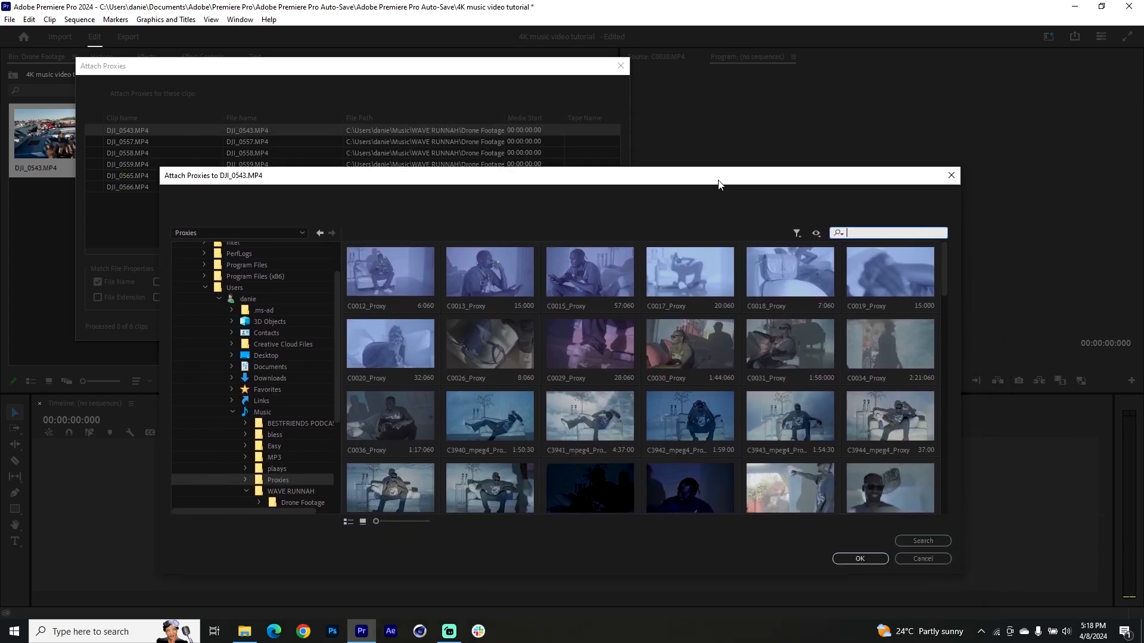
{"action": "type", "text": "dji"}
{"action": "left_click", "coordinate": [396, 281]}
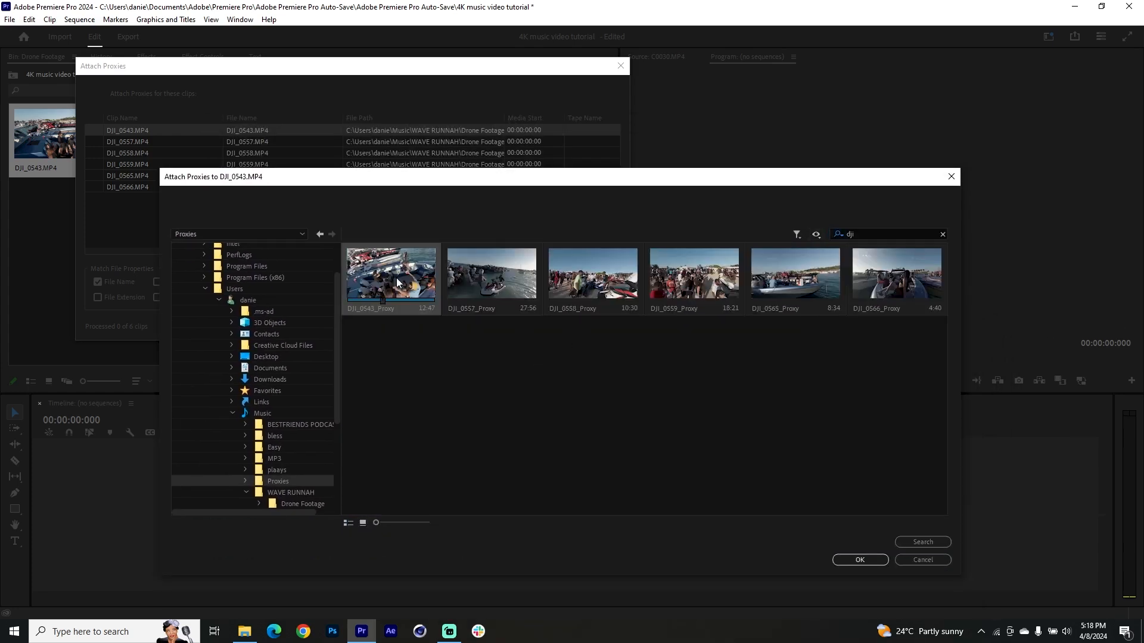
{"action": "left_click", "coordinate": [859, 560]}
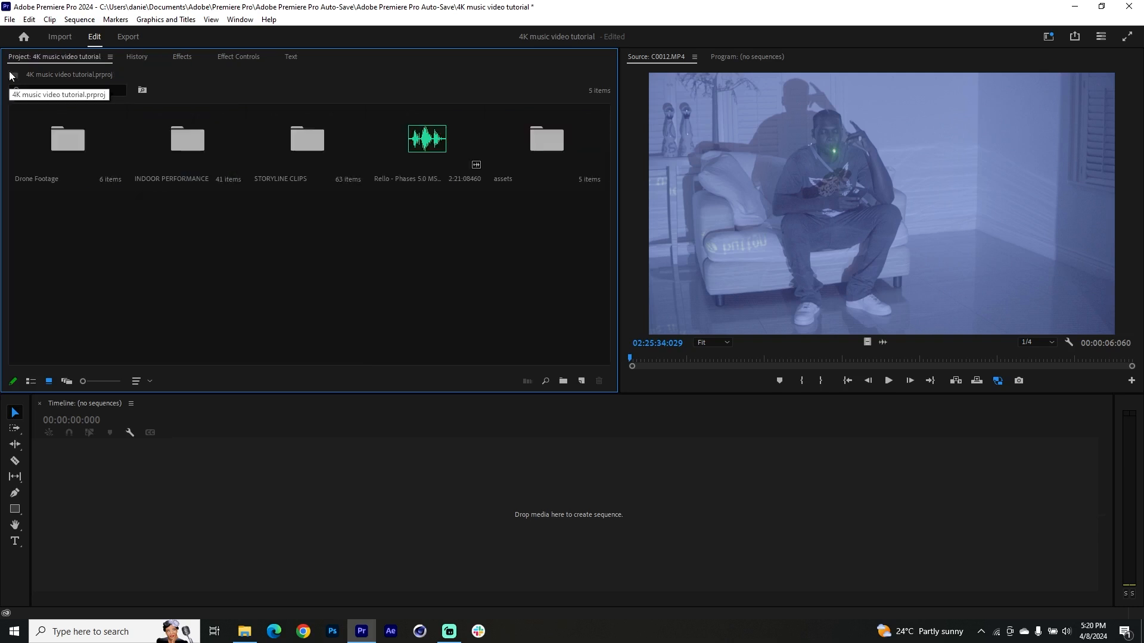
{"action": "left_click", "coordinate": [187, 143]}
{"action": "left_click", "coordinate": [582, 381]}
{"action": "left_click", "coordinate": [588, 399]}
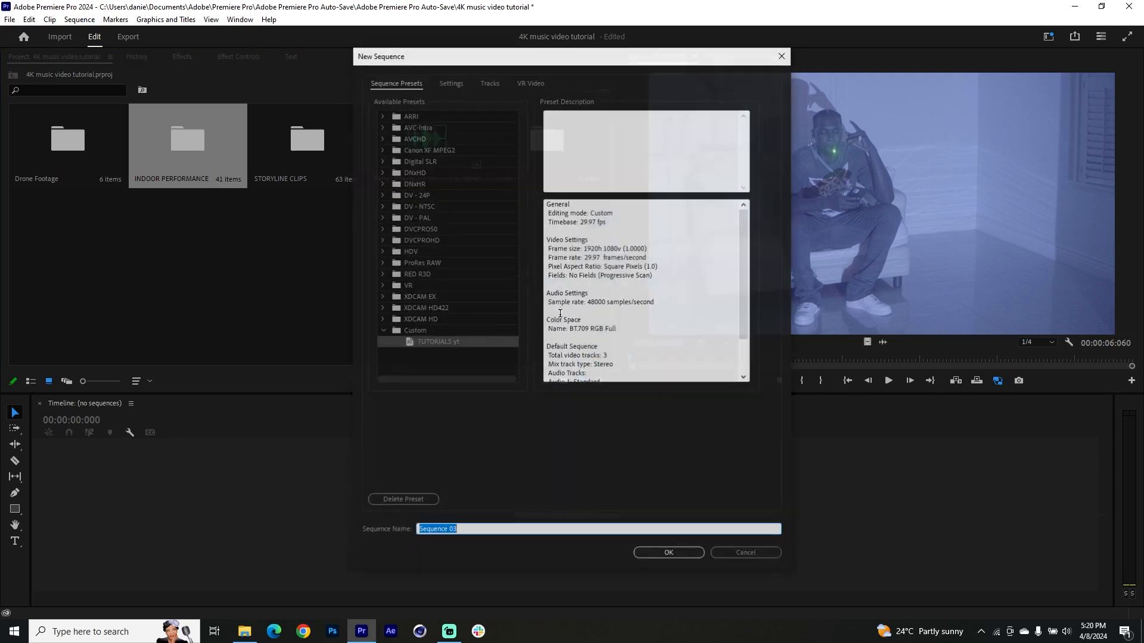
{"action": "left_click", "coordinate": [447, 82]}
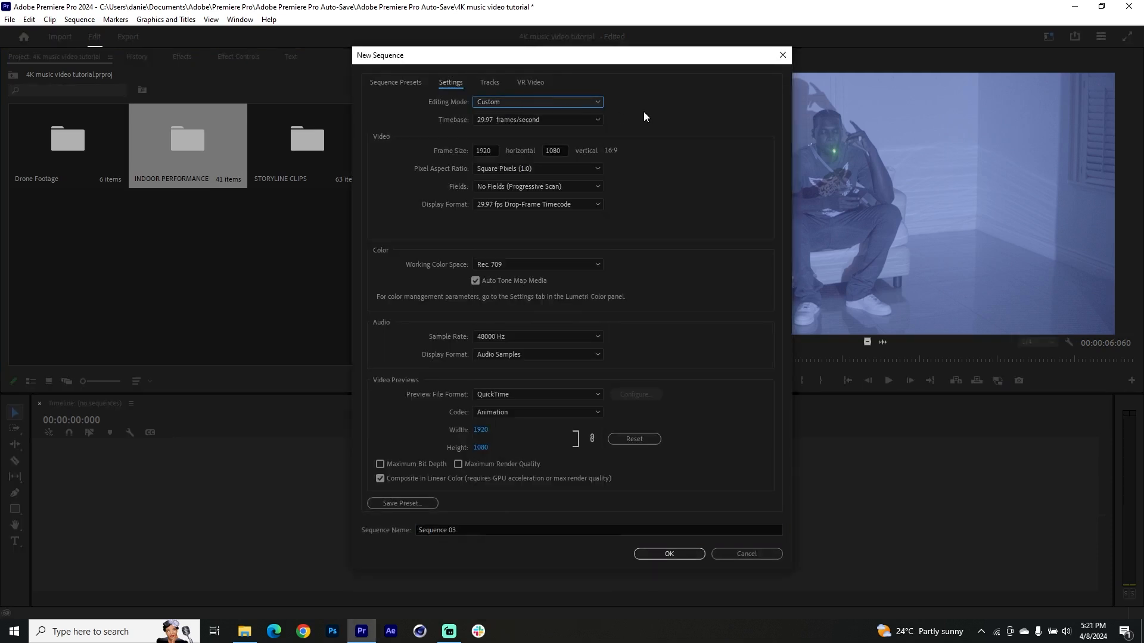
{"action": "left_click", "coordinate": [744, 554]}
Open the INDOOR PERFORMANCE bin and check the frame rate in C0026.MP4's properties
{"action": "double_click", "coordinate": [205, 130]}
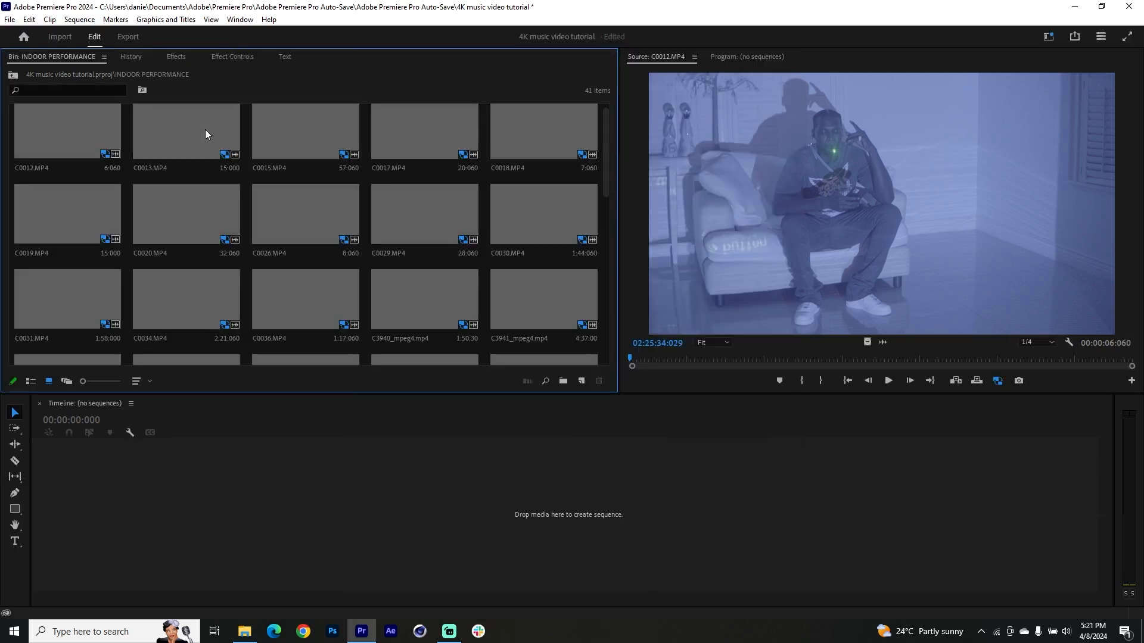
{"action": "left_click", "coordinate": [328, 215]}
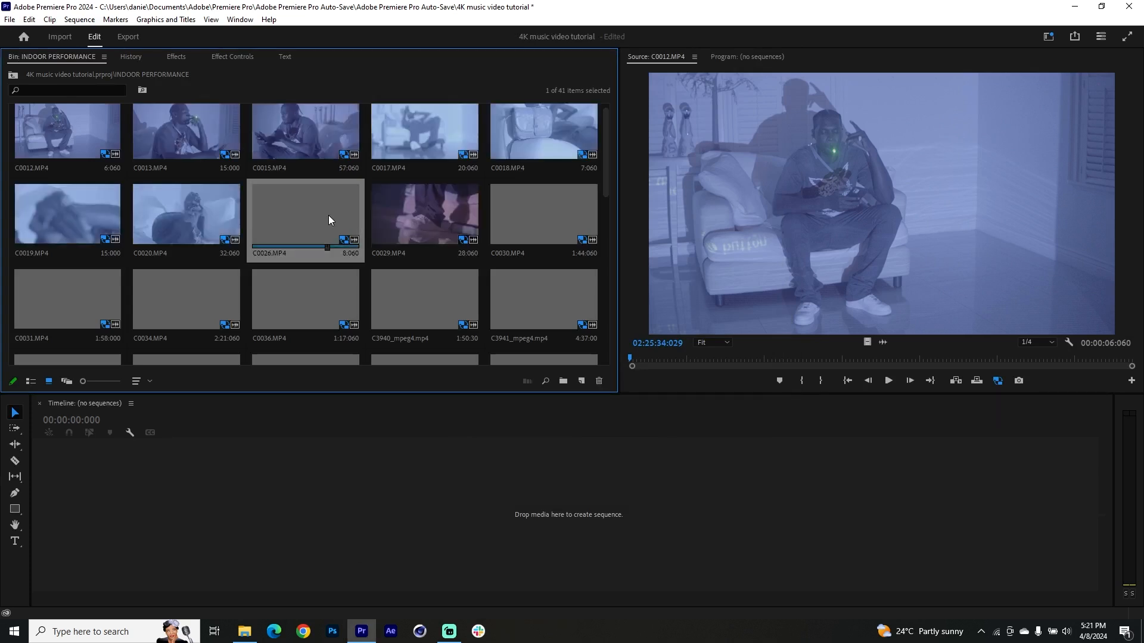
{"action": "key", "text": "ctrl+shift+h"}
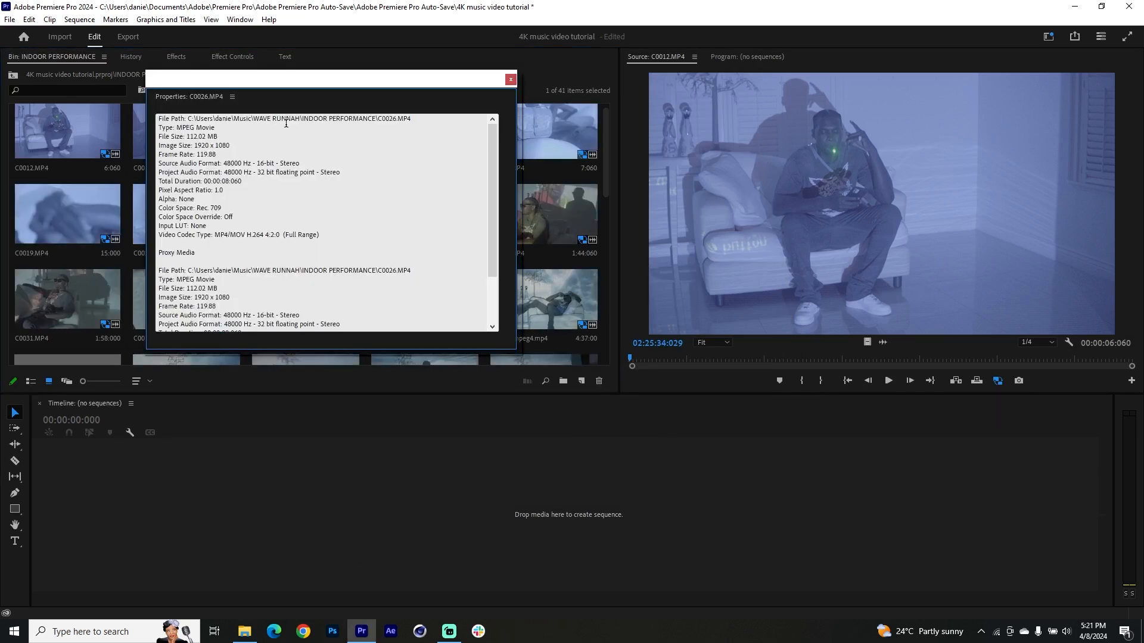
{"action": "left_click_drag", "start_coordinate": [220, 156], "coordinate": [194, 157]}
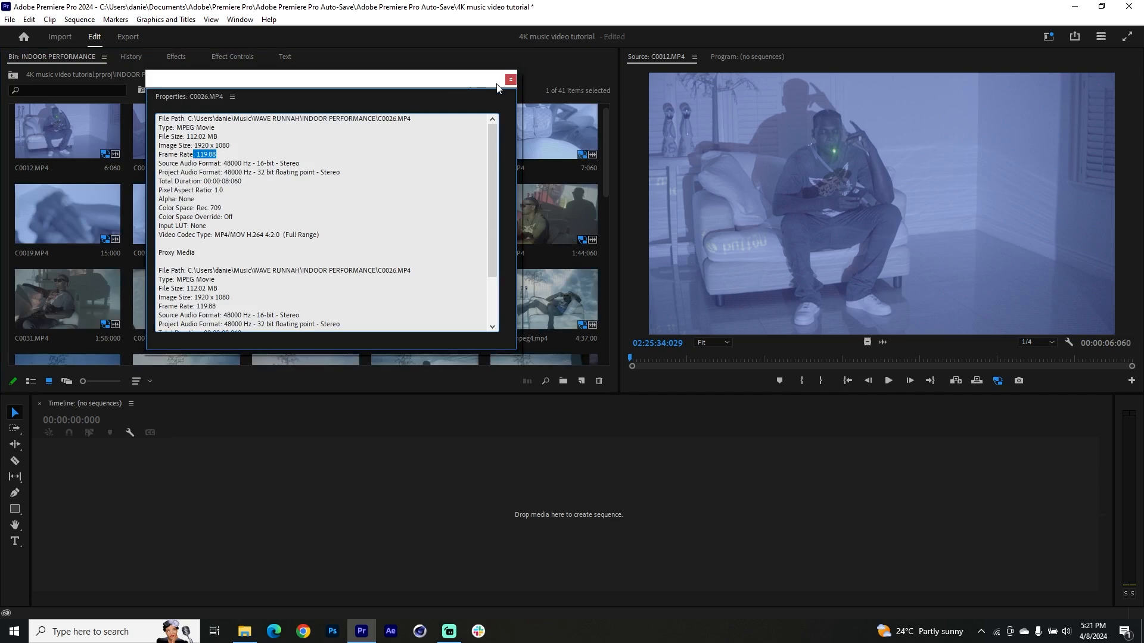
{"action": "left_click", "coordinate": [511, 80]}
Check the frame rate in the properties of C3945_mpeg4.mp4, further down the bin
{"action": "scroll", "coordinate": [433, 203], "scroll_direction": "down", "scroll_amount": 2}
{"action": "left_click", "coordinate": [429, 210]}
{"action": "key", "text": "ctrl+shift+h"}
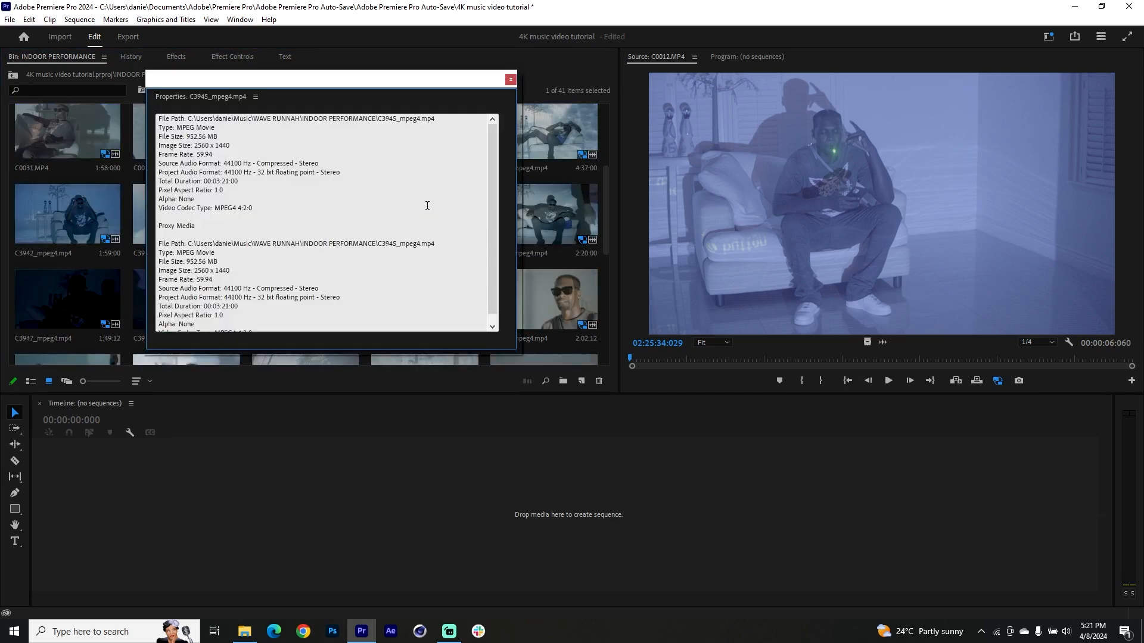
{"action": "left_click_drag", "start_coordinate": [218, 153], "coordinate": [192, 154]}
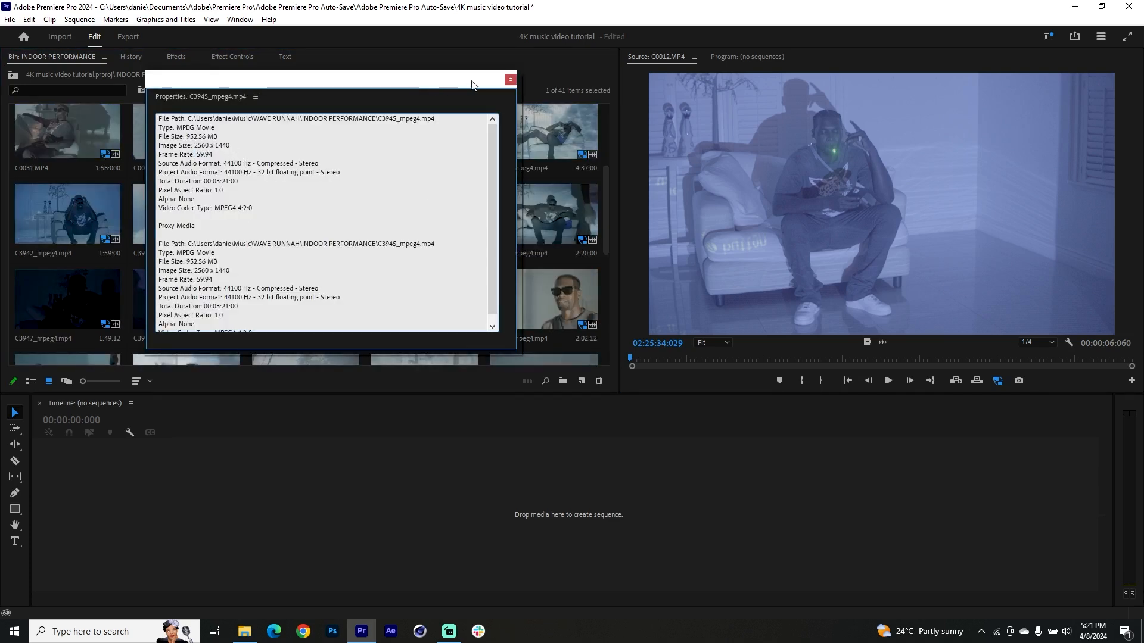
{"action": "left_click", "coordinate": [510, 80]}
Return to the project's root bin, start creating a new sequence and open its general settings
{"action": "scroll", "coordinate": [37, 166], "scroll_direction": "up", "scroll_amount": 2}
{"action": "left_click", "coordinate": [13, 75]}
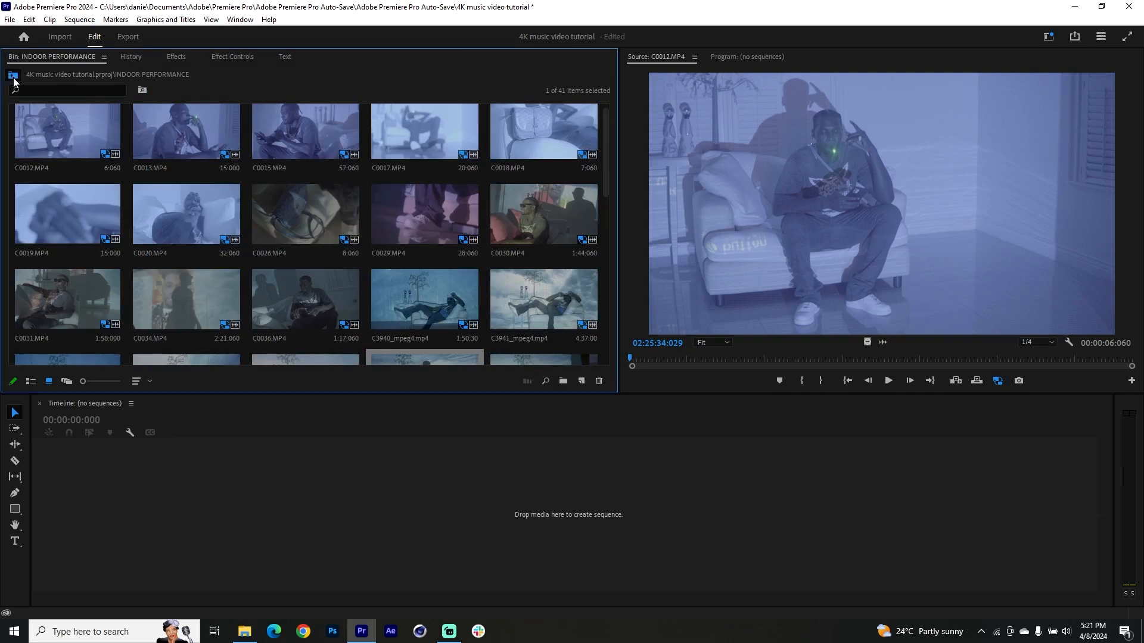
{"action": "left_click", "coordinate": [581, 380]}
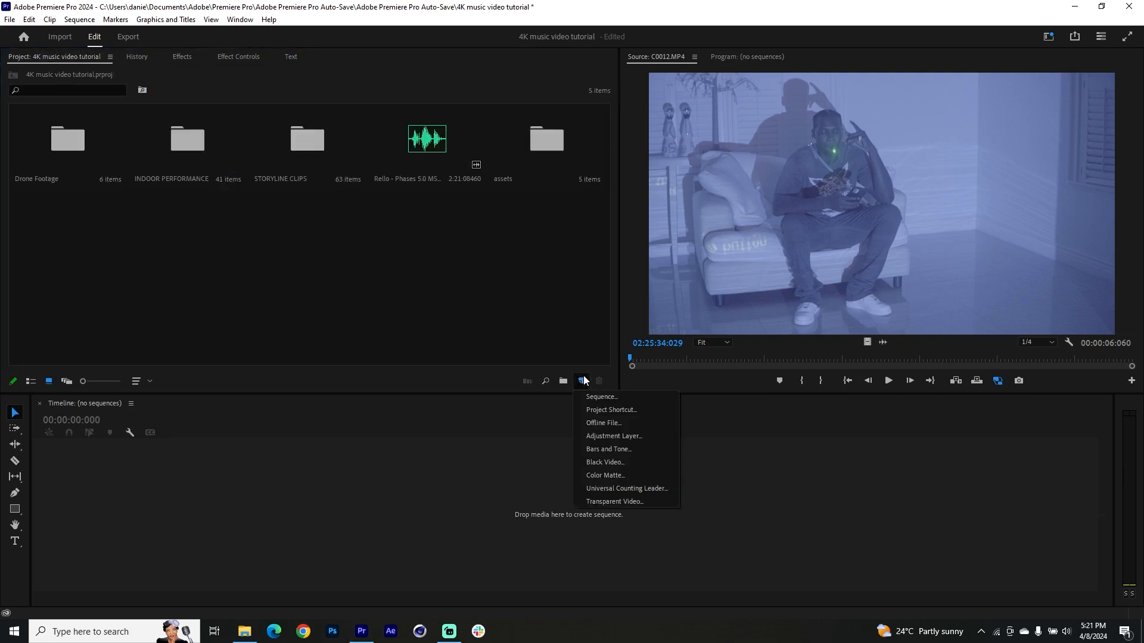
{"action": "left_click", "coordinate": [598, 398]}
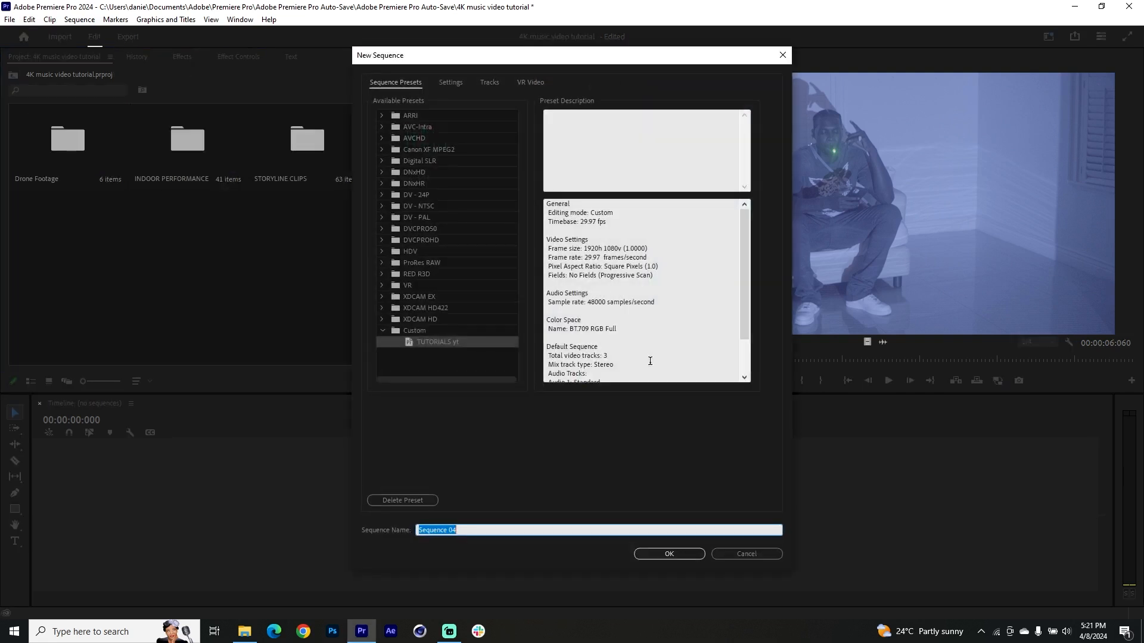
{"action": "left_click", "coordinate": [489, 83]}
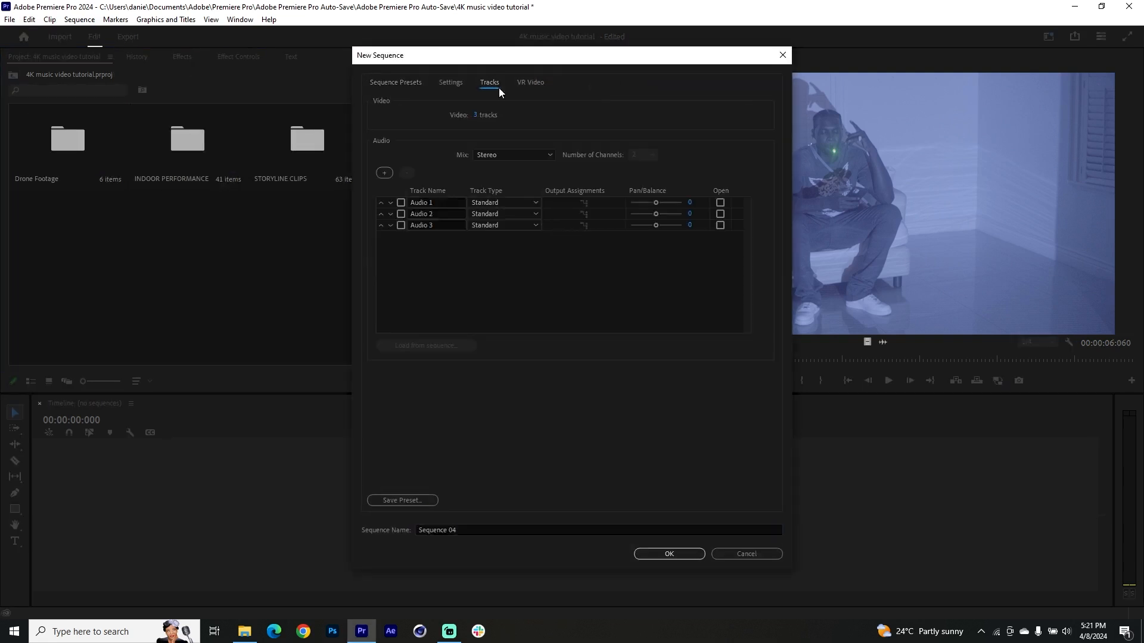
{"action": "left_click", "coordinate": [452, 83]}
Configure the new sequence with a 29.97 frames/second timebase, 3840 by 2160 frame size and Rec. 709 working color space
{"action": "left_click", "coordinate": [528, 116]}
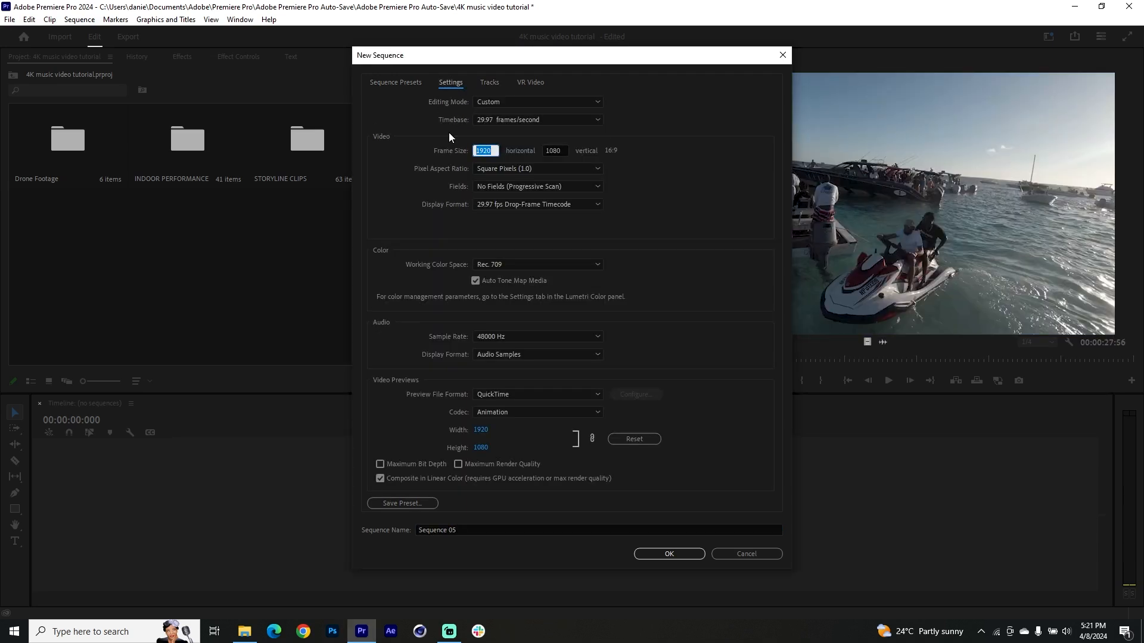
{"action": "type", "text": "3840"}
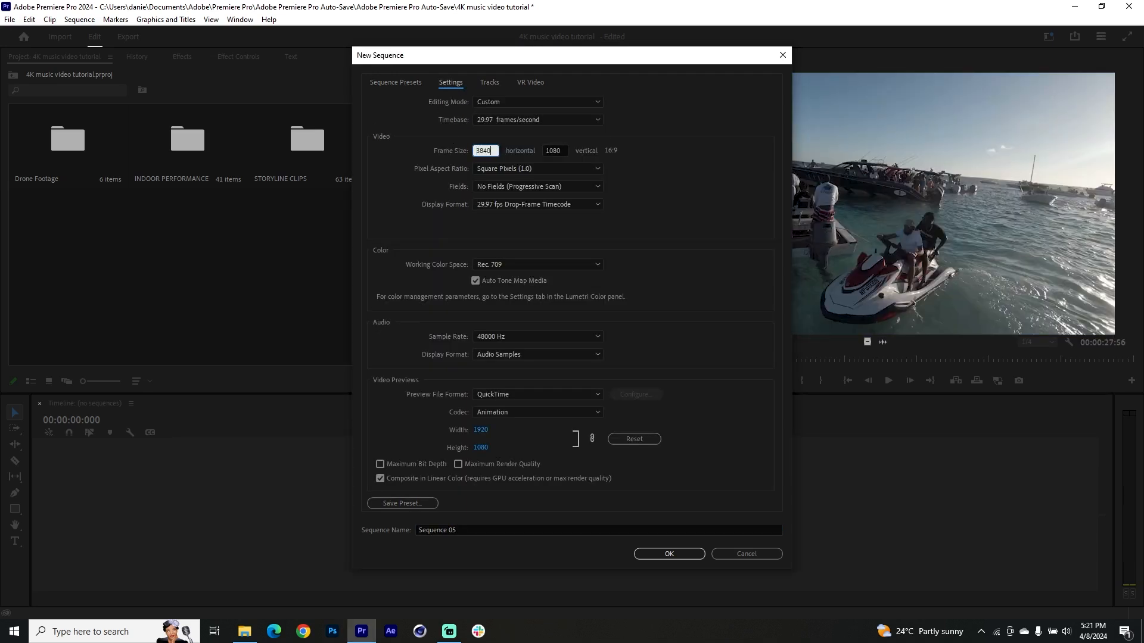
{"action": "left_click", "coordinate": [562, 150]}
{"action": "type", "text": "216"}
{"action": "left_click", "coordinate": [723, 277]}
{"action": "left_click", "coordinate": [531, 264]}
{"action": "left_click", "coordinate": [488, 366]}
Name the new sequence "4K tutorial" and create it
{"action": "double_click", "coordinate": [474, 524]}
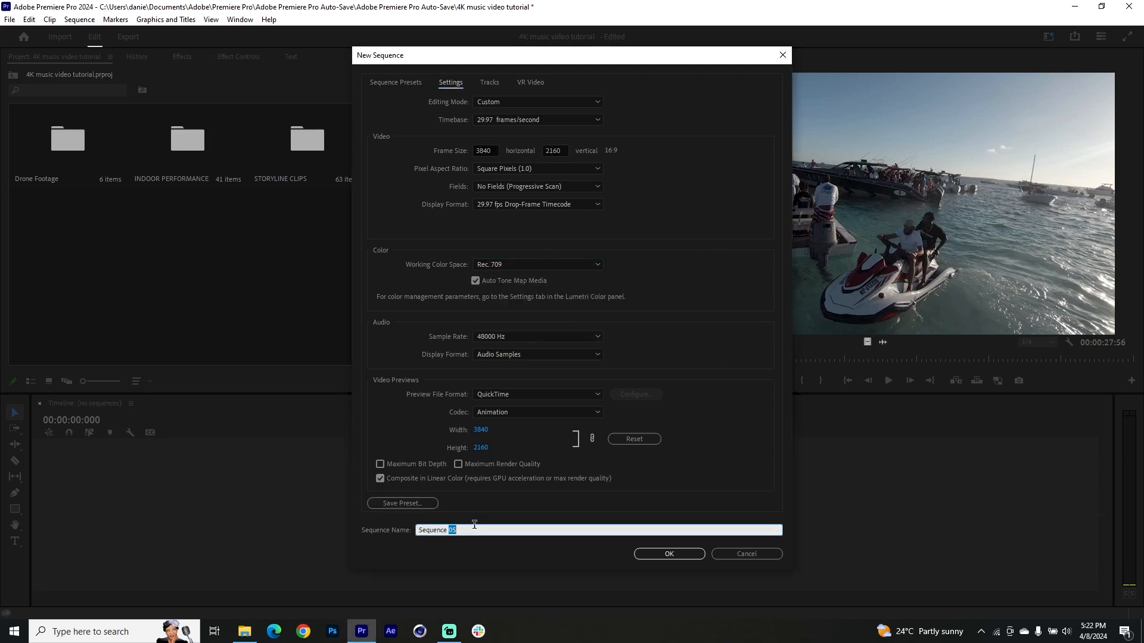
{"action": "key", "text": "BackSpace"}
{"action": "key", "text": "BackSpace"}
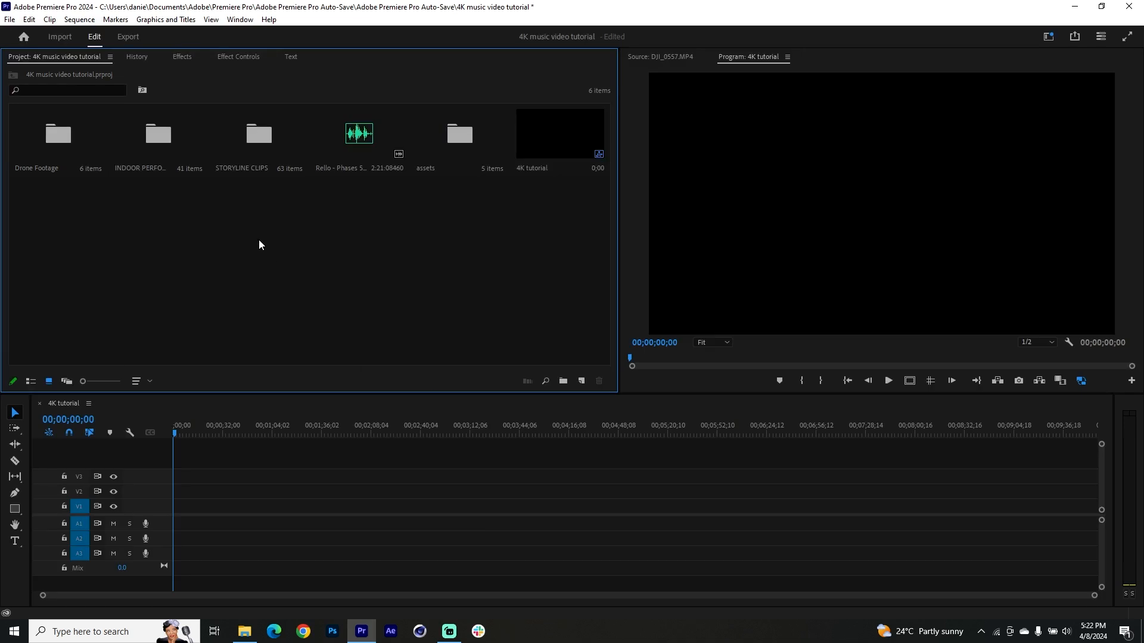
In the INDOOR PERFORMANCE bin, select the four clips from C3947_mpeg4.mp4 through C3953_mpeg4.mp4 and show the bin as a list
{"action": "double_click", "coordinate": [163, 148]}
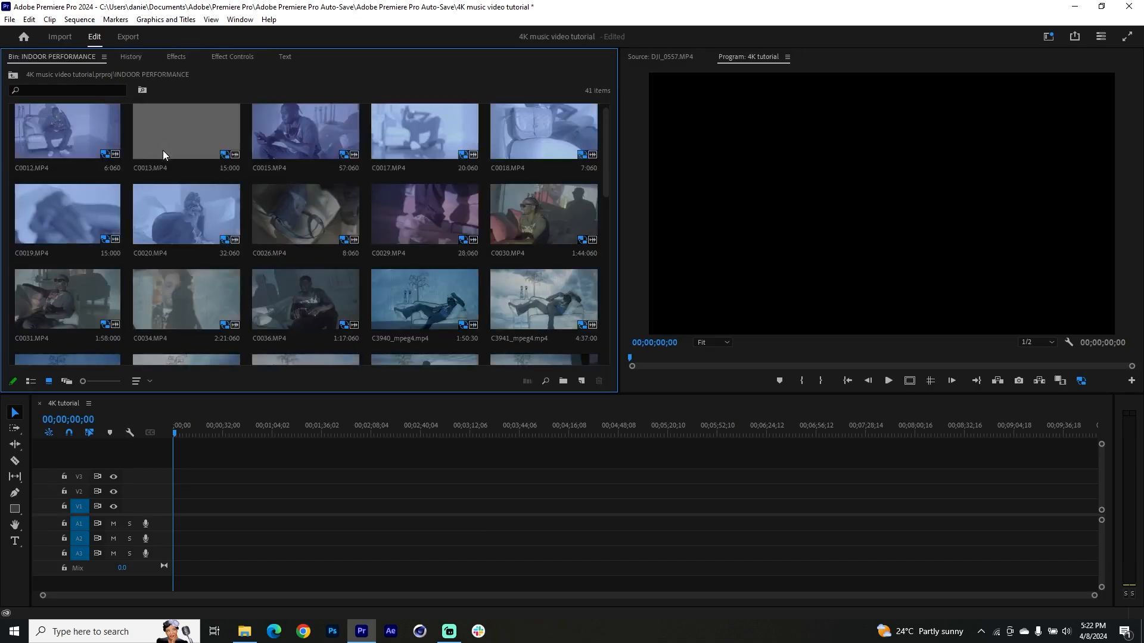
{"action": "left_click_drag", "start_coordinate": [605, 136], "coordinate": [598, 176]}
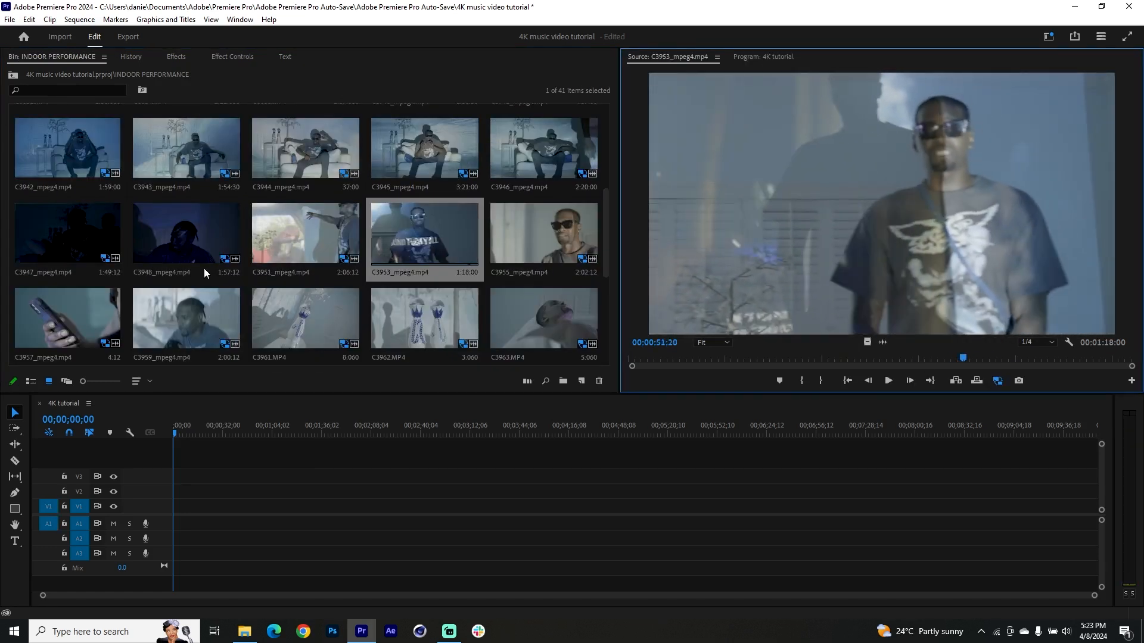
{"action": "left_click", "coordinate": [56, 234], "text": "shift"}
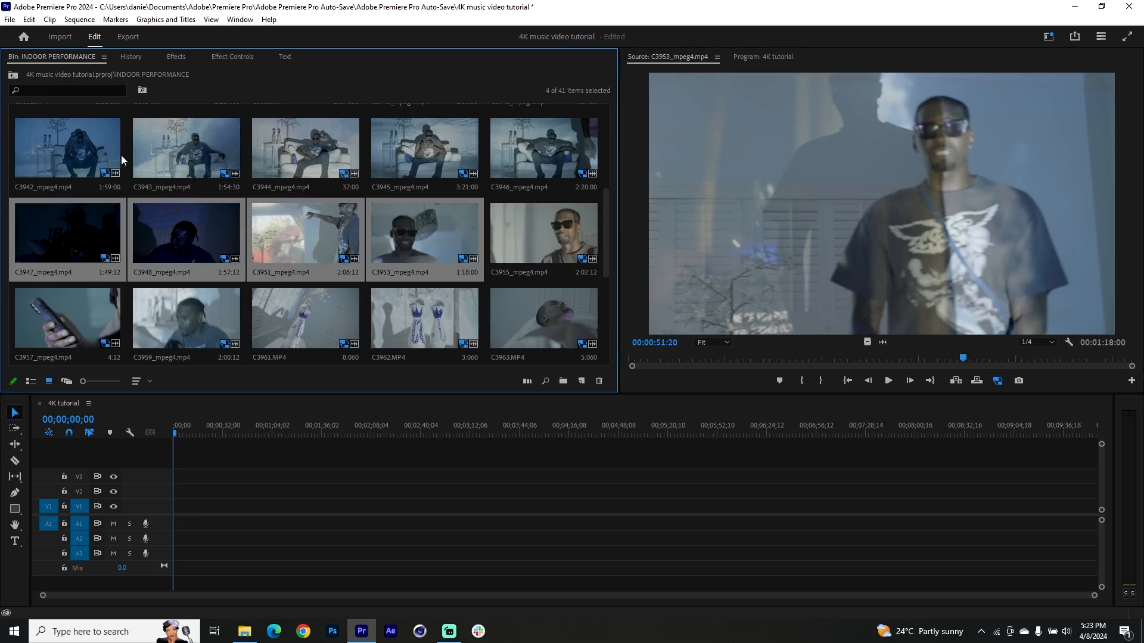
{"action": "left_click", "coordinate": [30, 383]}
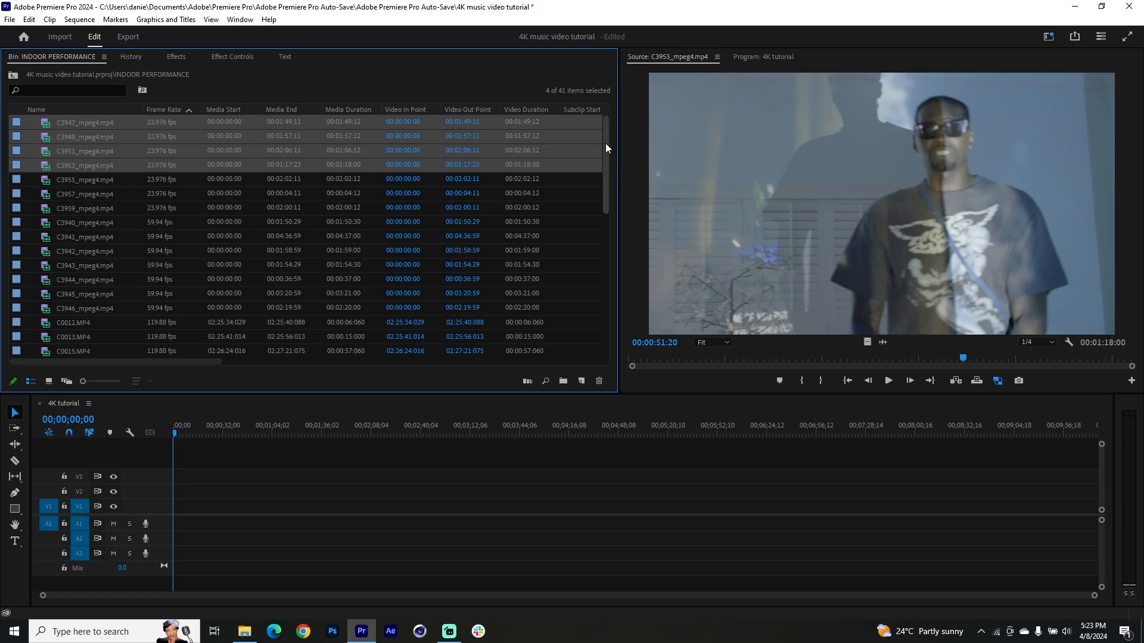
Add C3959, C3943 and C3942 to the selection and place all seven clips on track V1 at the sequence start
{"action": "left_click", "coordinate": [234, 210], "text": "ctrl"}
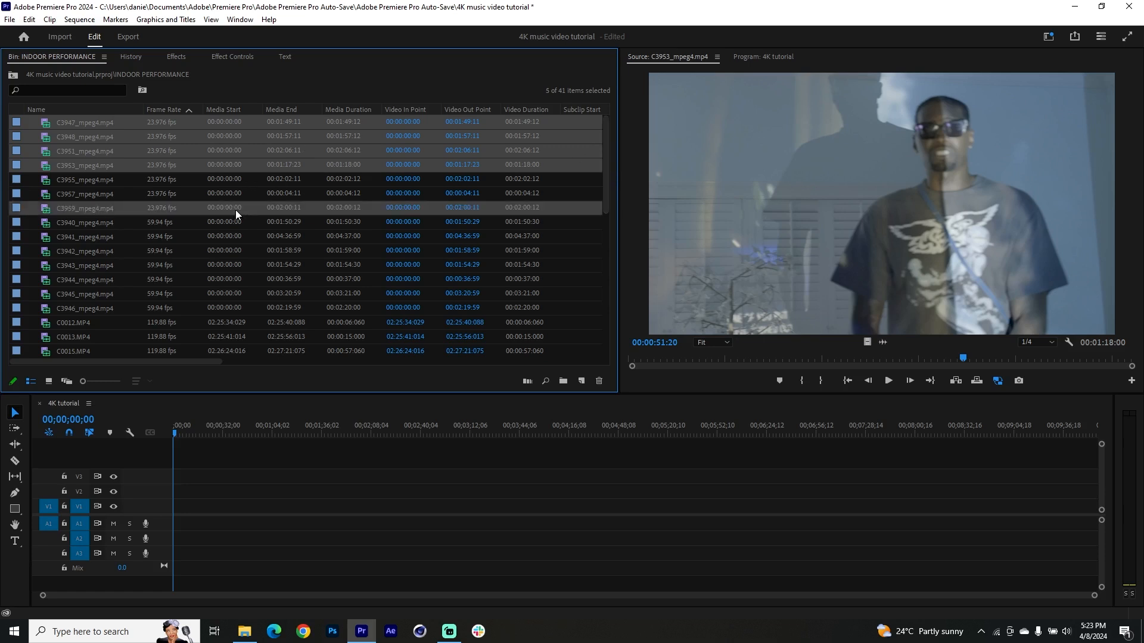
{"action": "left_click", "coordinate": [155, 262], "text": "ctrl"}
{"action": "left_click", "coordinate": [155, 255], "text": "ctrl"}
{"action": "left_click_drag", "start_coordinate": [155, 255], "coordinate": [174, 508]}
{"action": "left_click", "coordinate": [688, 341]}
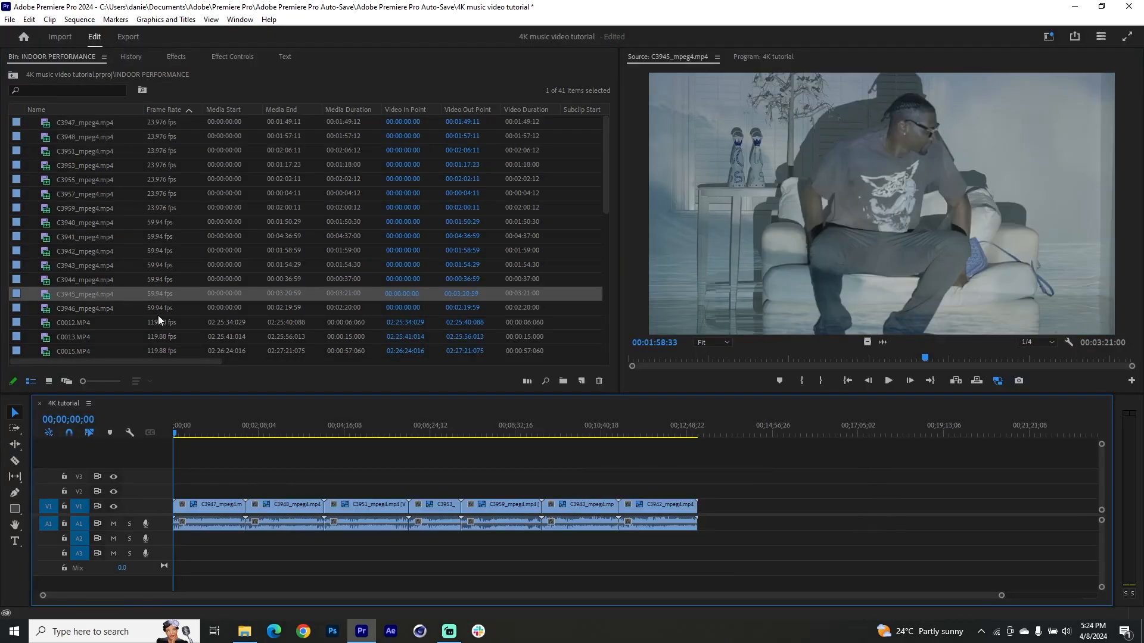
Add C3945_mpeg4.mp4 to the sequence and stack all eight performance clips from the start on separate video and audio tracks
{"action": "left_click_drag", "start_coordinate": [97, 293], "coordinate": [716, 507]}
{"action": "scroll", "coordinate": [349, 490], "scroll_direction": "up", "scroll_amount": 2}
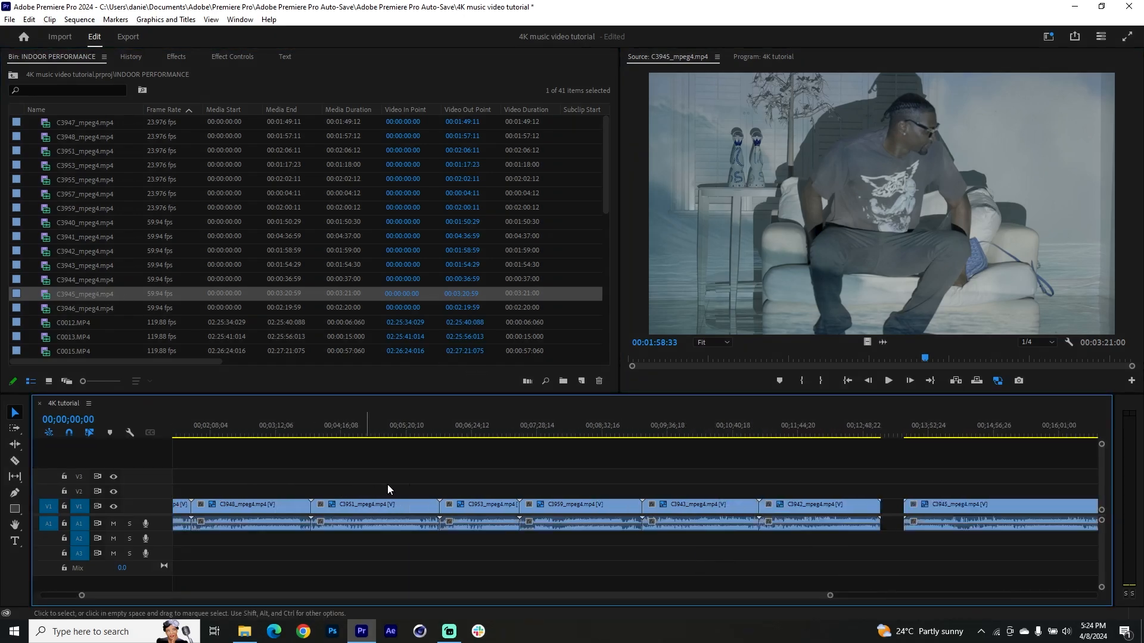
{"action": "scroll", "coordinate": [444, 477], "scroll_direction": "up", "scroll_amount": 3}
{"action": "left_click_drag", "start_coordinate": [335, 512], "coordinate": [210, 492]}
{"action": "left_click_drag", "start_coordinate": [445, 506], "coordinate": [444, 480]}
{"action": "left_click_drag", "start_coordinate": [443, 524], "coordinate": [444, 554]}
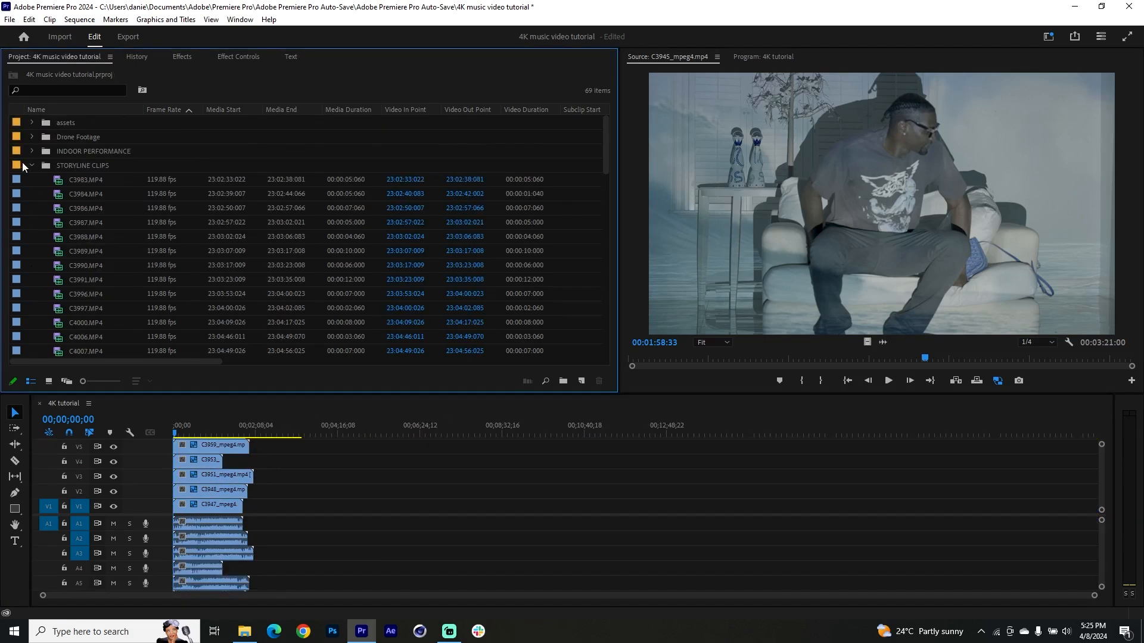
Collapse the STORYLINE CLIPS bin and add the Rello - Phases 5.0 MSTR song on track A9 at the sequence start
{"action": "left_click", "coordinate": [32, 166]}
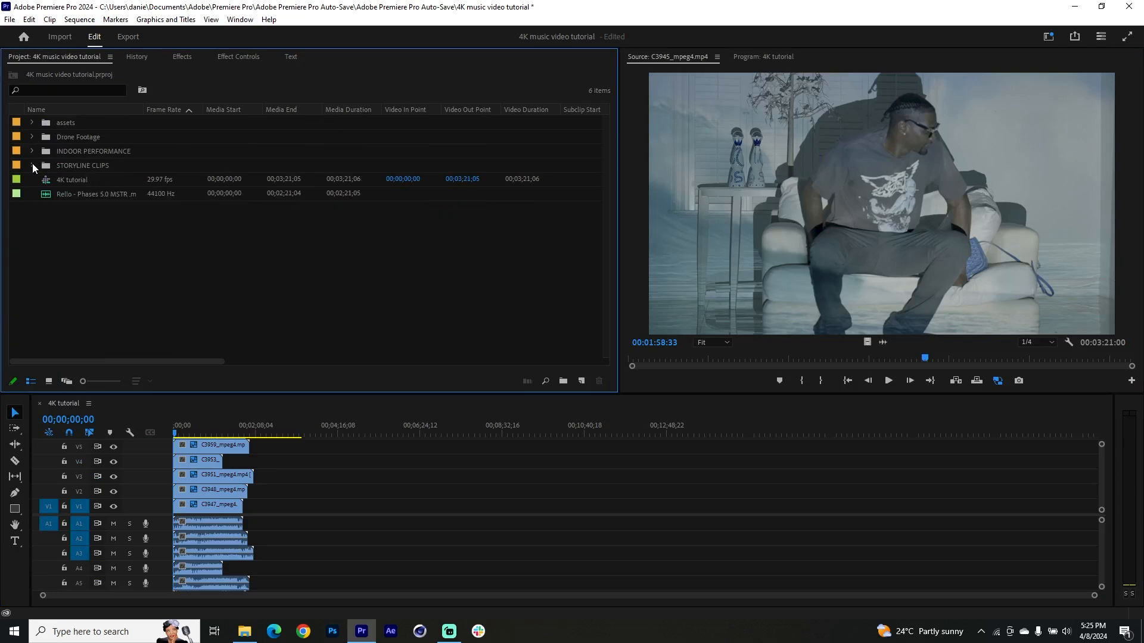
{"action": "left_click", "coordinate": [113, 198]}
{"action": "left_click_drag", "start_coordinate": [113, 204], "coordinate": [184, 470]}
Enlarge the timeline, select all clips and the song, and synchronize them by audio using the Mix Down track channel
{"action": "key", "text": "grave"}
{"action": "left_click_drag", "start_coordinate": [463, 125], "coordinate": [137, 511]}
{"action": "right_click", "coordinate": [244, 363]}
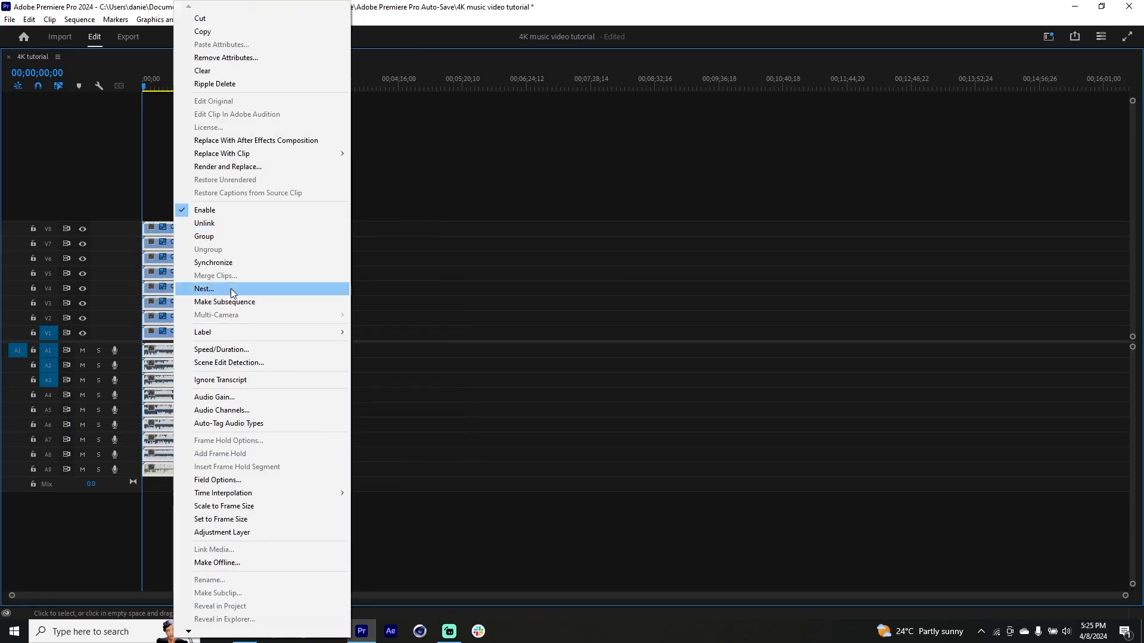
{"action": "left_click", "coordinate": [274, 262]}
{"action": "left_click", "coordinate": [643, 338]}
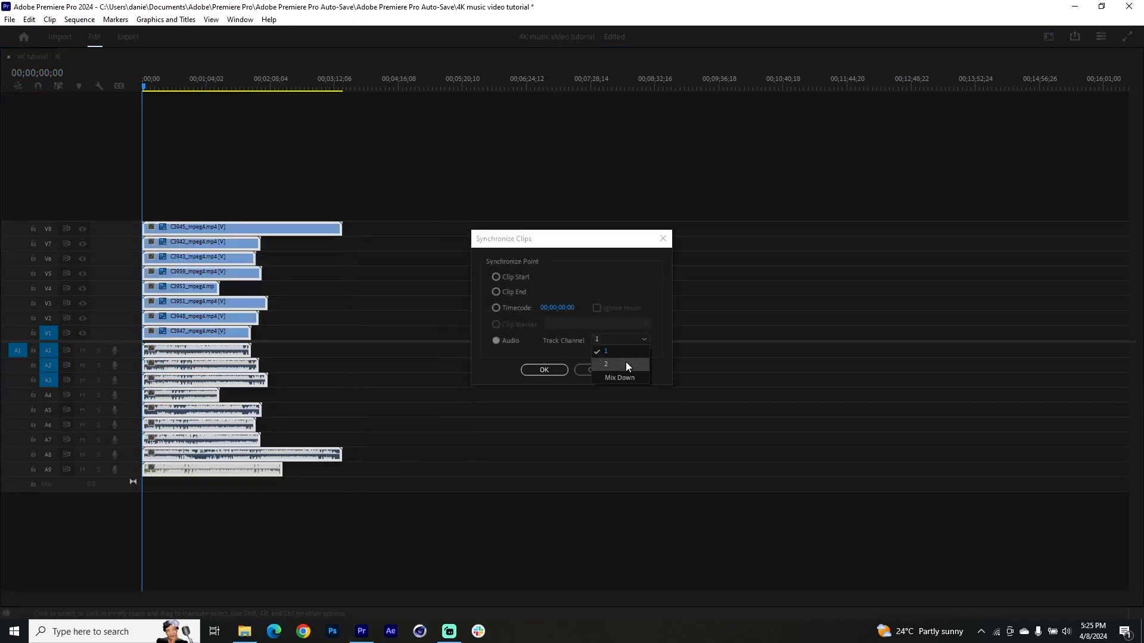
{"action": "left_click", "coordinate": [619, 378]}
{"action": "left_click", "coordinate": [543, 369]}
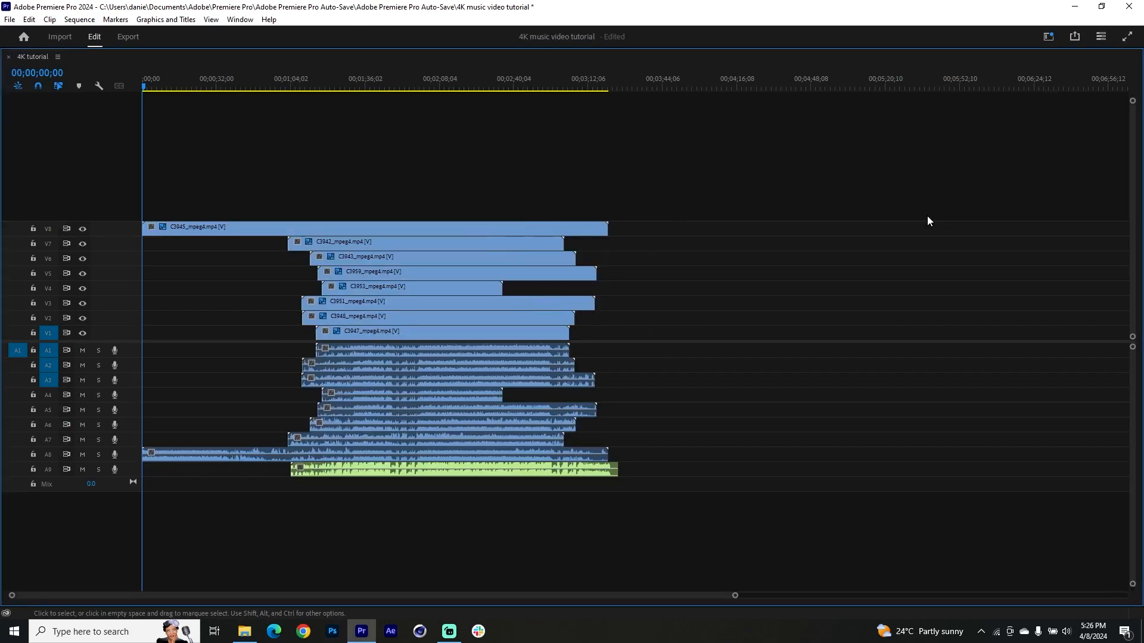
Trim the beginning of C3945_mpeg4.mp4 on V8 to the song's start and ripple delete the empty gap before the clips
{"action": "left_click_drag", "start_coordinate": [240, 137], "coordinate": [210, 463]}
{"action": "left_click_drag", "start_coordinate": [144, 229], "coordinate": [292, 237]}
{"action": "left_click", "coordinate": [192, 324]}
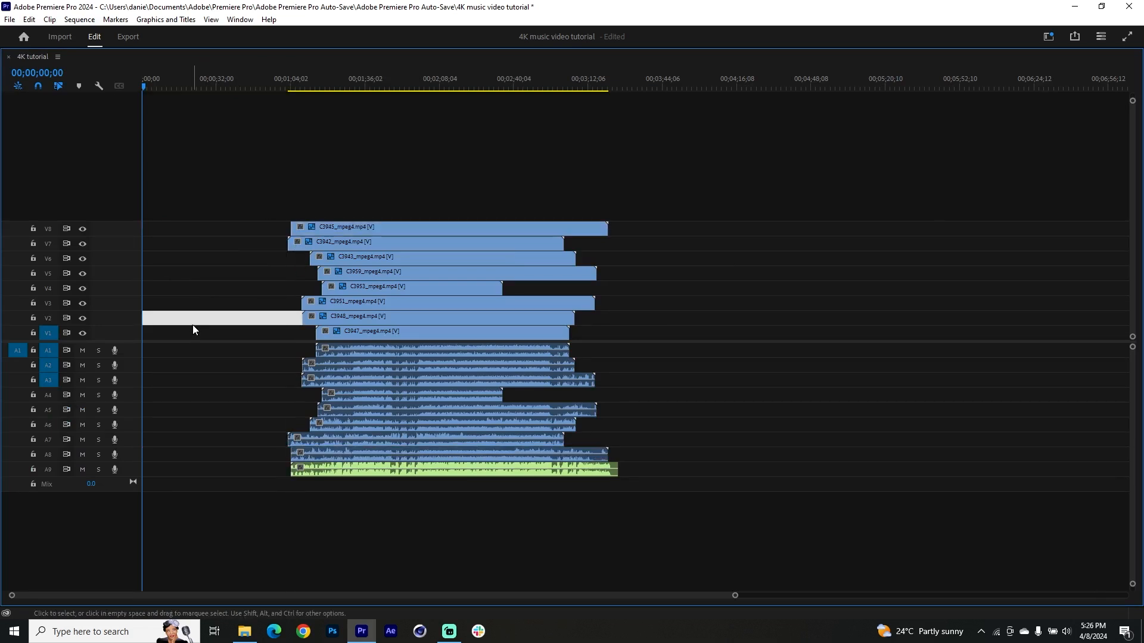
{"action": "right_click", "coordinate": [195, 328]}
{"action": "left_click", "coordinate": [212, 335]}
Delete the camera audio of all performance clips, move the song to track A1 and restore the full panel layout
{"action": "left_click_drag", "start_coordinate": [597, 455], "coordinate": [352, 553]}
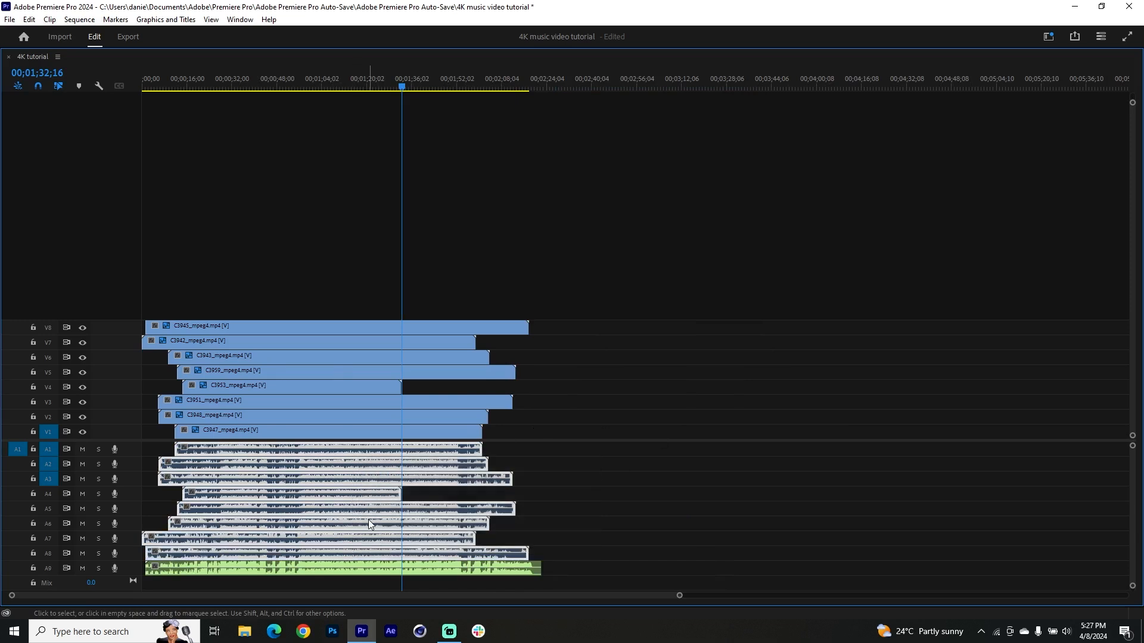
{"action": "key", "text": "Delete"}
{"action": "left_click_drag", "start_coordinate": [214, 572], "coordinate": [201, 452]}
{"action": "key", "text": "grave"}
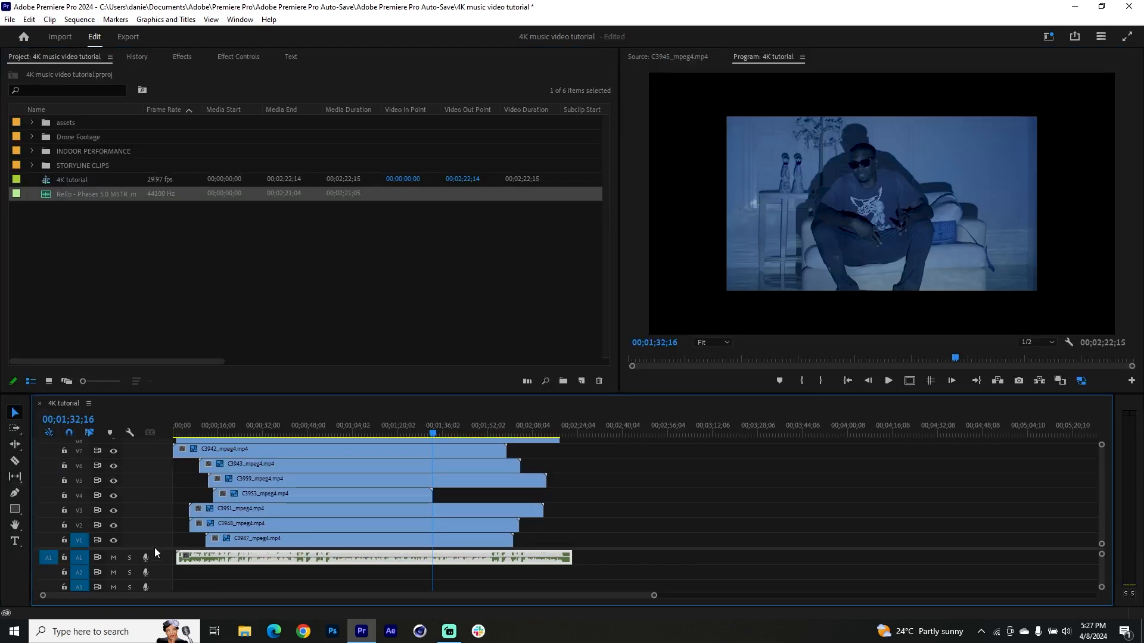
Play the synced sequence briefly from about 00;00;57 and check the program preview's playback resolution options
{"action": "scroll", "coordinate": [364, 505], "scroll_direction": "up", "scroll_amount": 1}
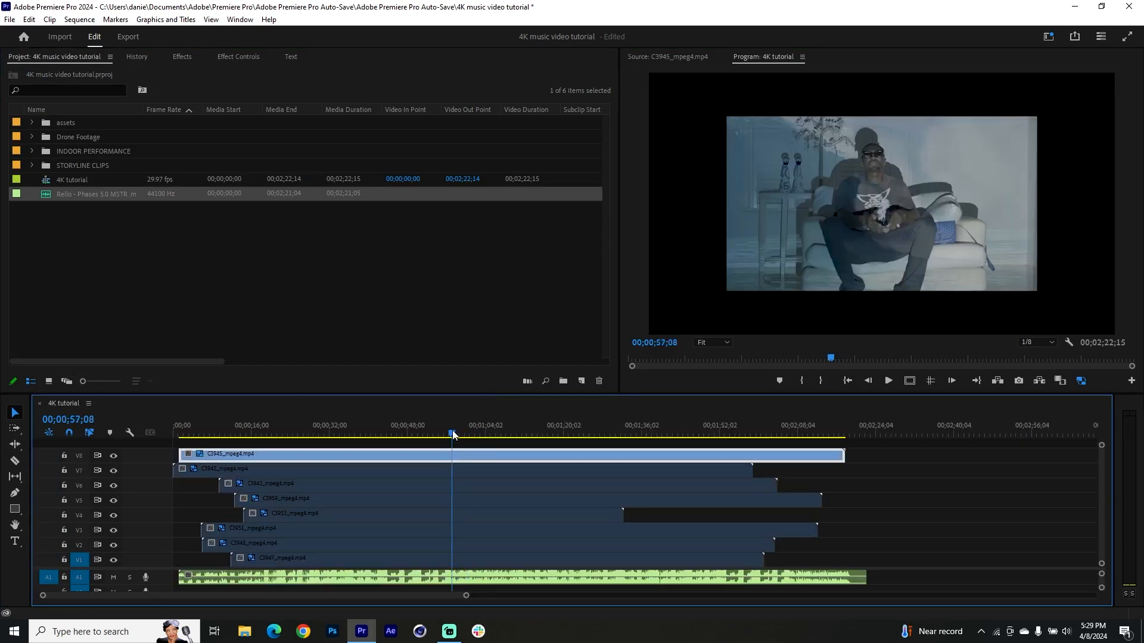
{"action": "left_click_drag", "start_coordinate": [453, 431], "coordinate": [449, 432]}
{"action": "key", "text": "space"}
{"action": "key", "text": "space"}
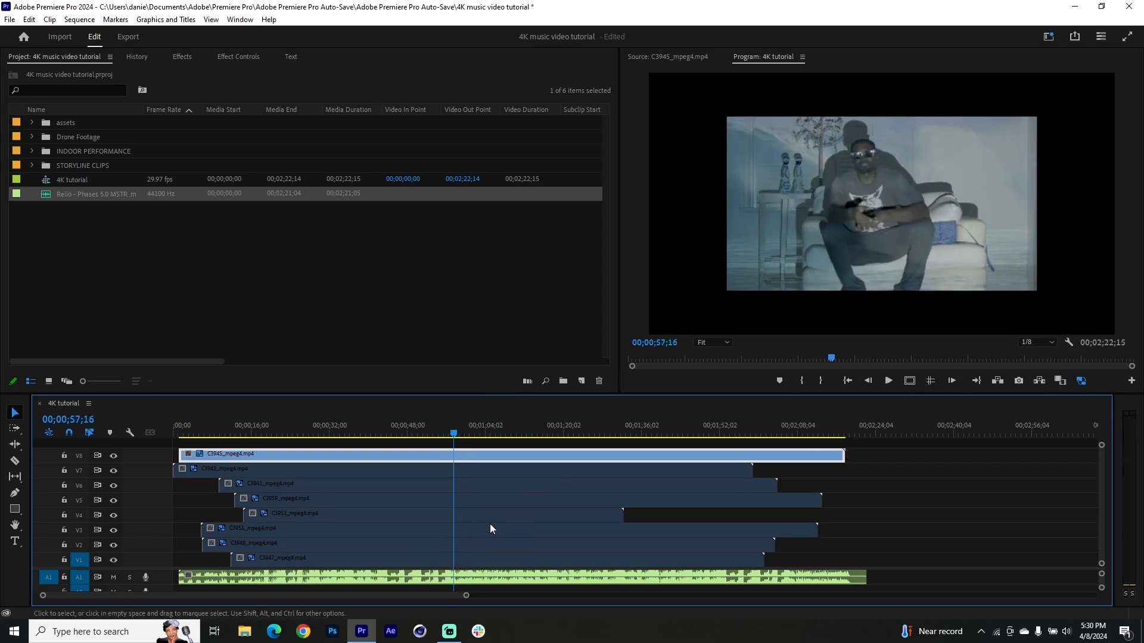
{"action": "key", "text": "alt"}
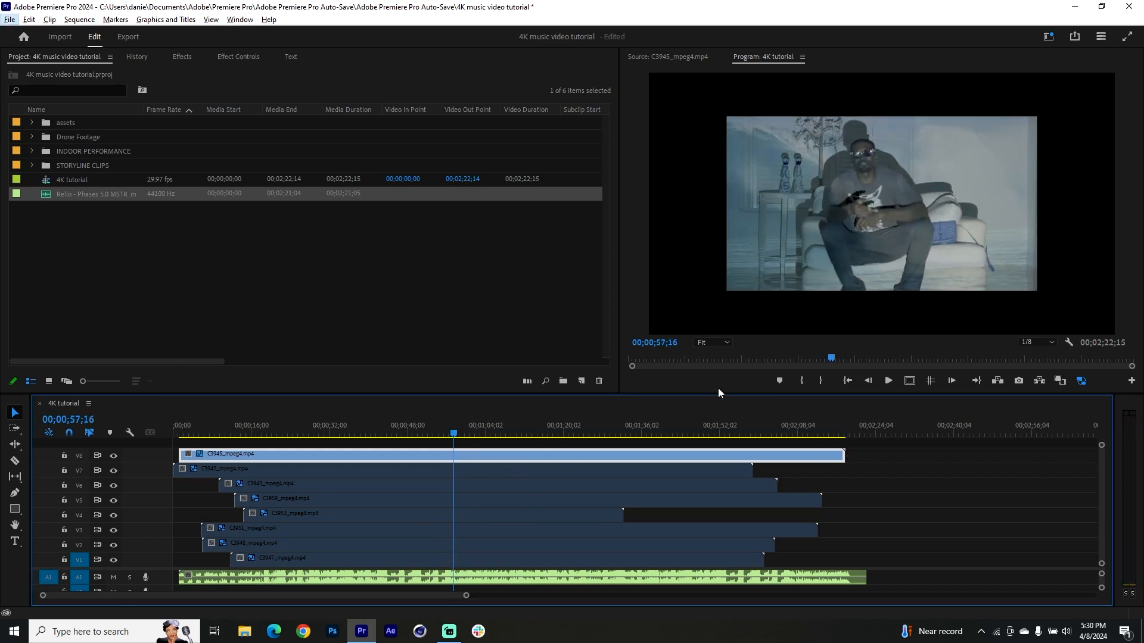
{"action": "left_click", "coordinate": [1043, 358]}
{"action": "left_click", "coordinate": [1043, 345]}
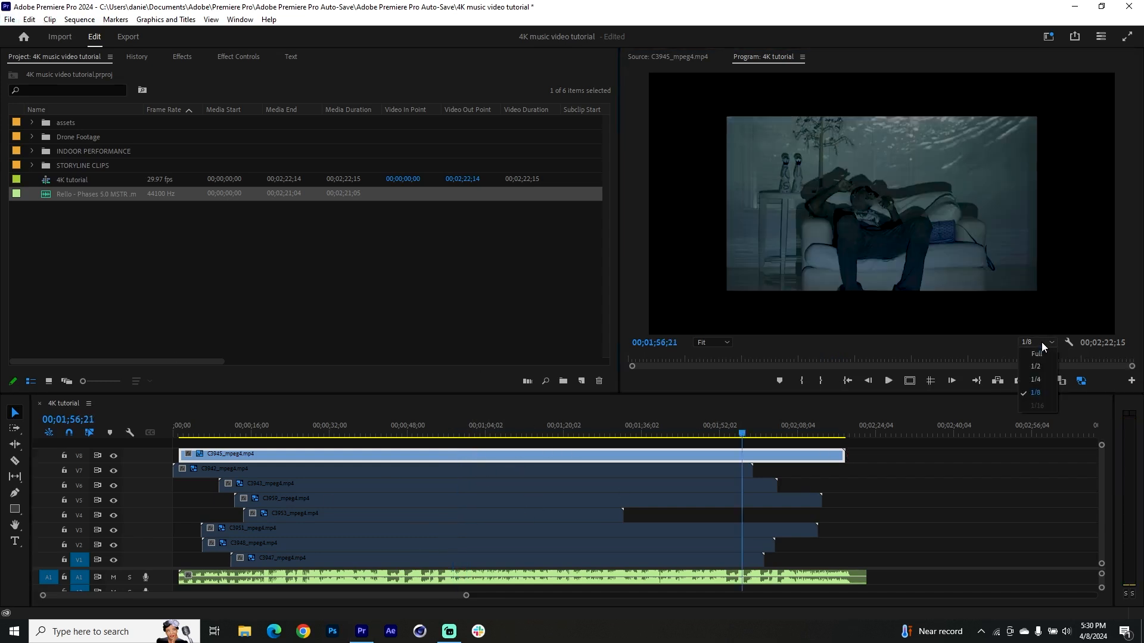
{"action": "left_click", "coordinate": [843, 505]}
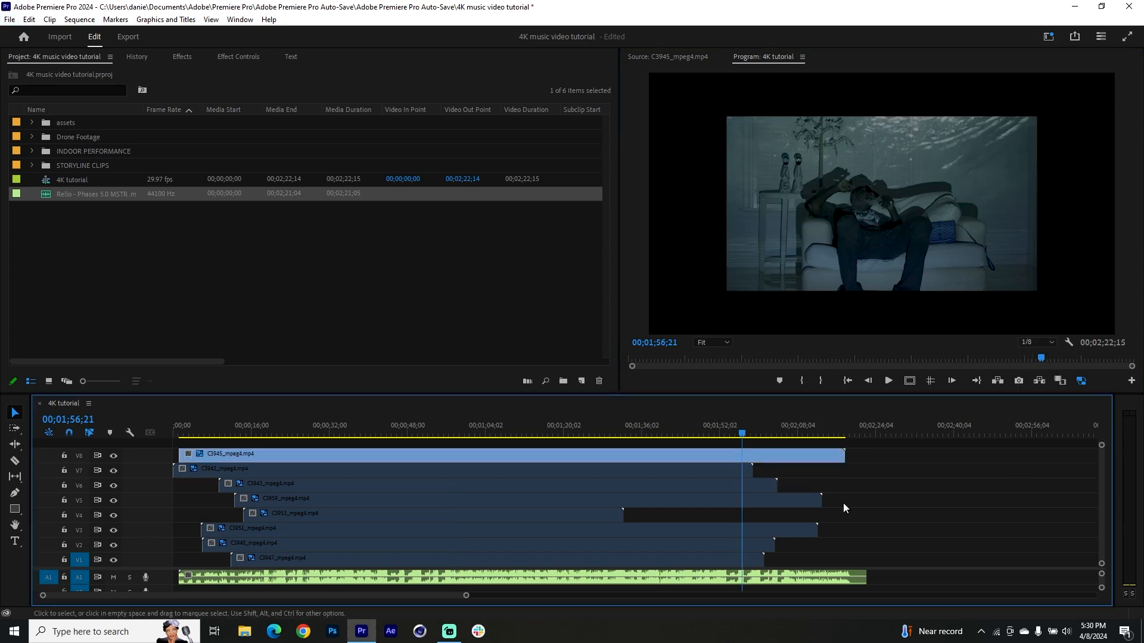
Play back the C3945_mpeg4.mp4 take on track V8 from just past the one-minute mark
{"action": "left_click", "coordinate": [420, 417]}
{"action": "left_click", "coordinate": [788, 505]}
{"action": "scroll", "coordinate": [458, 518], "scroll_direction": "up", "scroll_amount": 3}
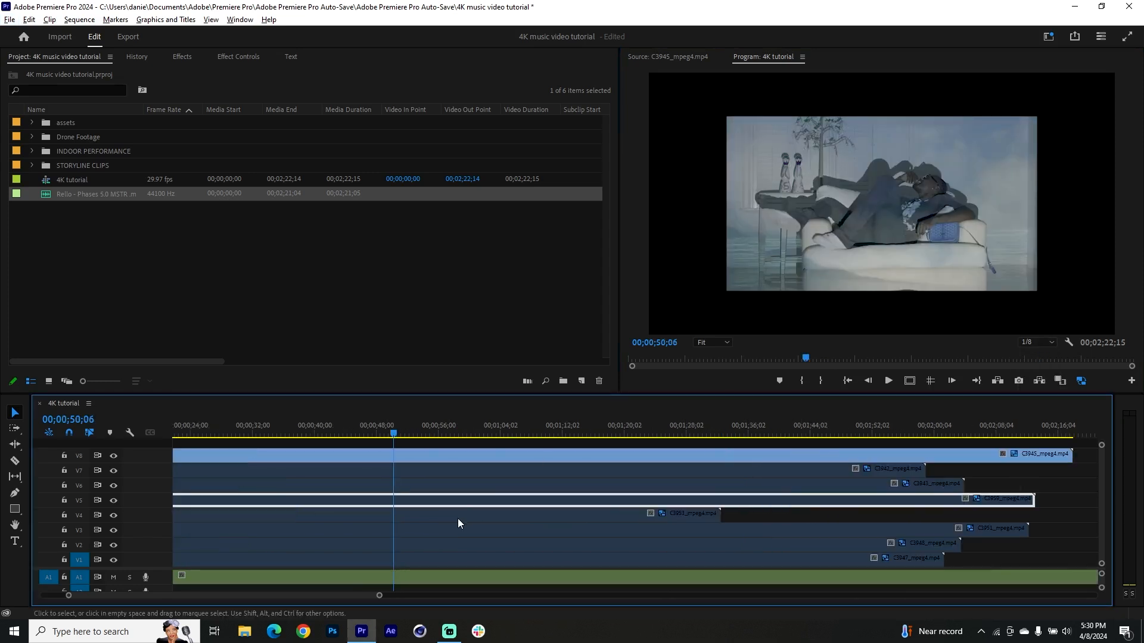
{"action": "scroll", "coordinate": [466, 516], "scroll_direction": "up", "scroll_amount": 1}
{"action": "left_click", "coordinate": [538, 449]}
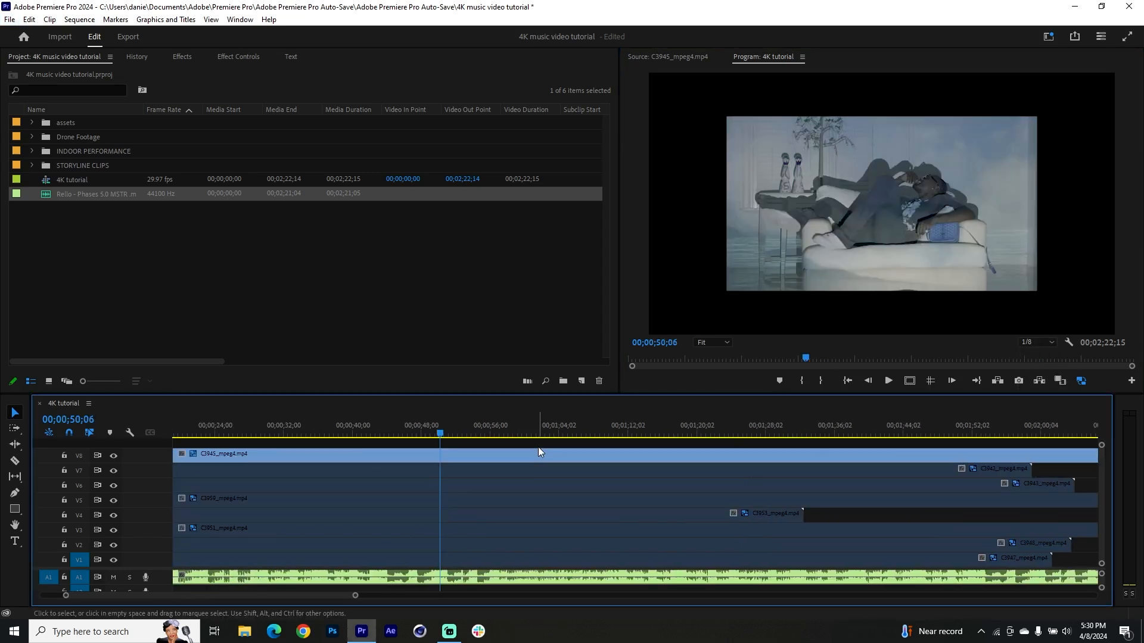
{"action": "scroll", "coordinate": [538, 448], "scroll_direction": "down", "scroll_amount": 2}
{"action": "left_click", "coordinate": [548, 431]}
{"action": "key", "text": "space"}
{"action": "key", "text": "space"}
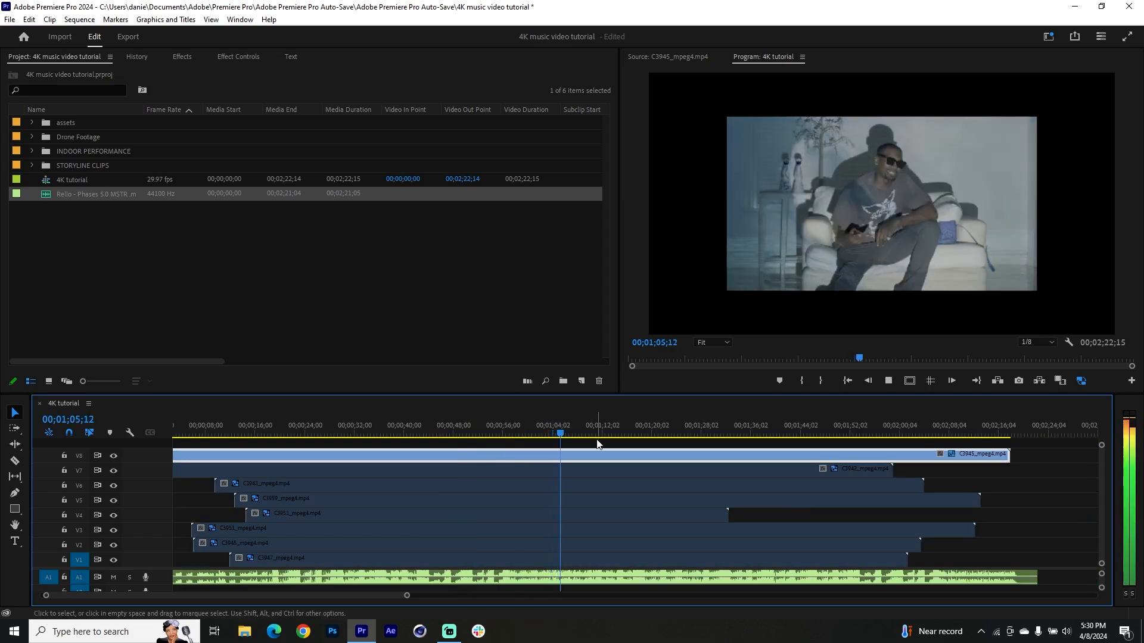
Make C3942_mpeg4.mp4 on V7 the enabled take in place of C3945_mpeg4.mp4 and play it from 00;01;05;18
{"action": "left_click", "coordinate": [583, 469]}
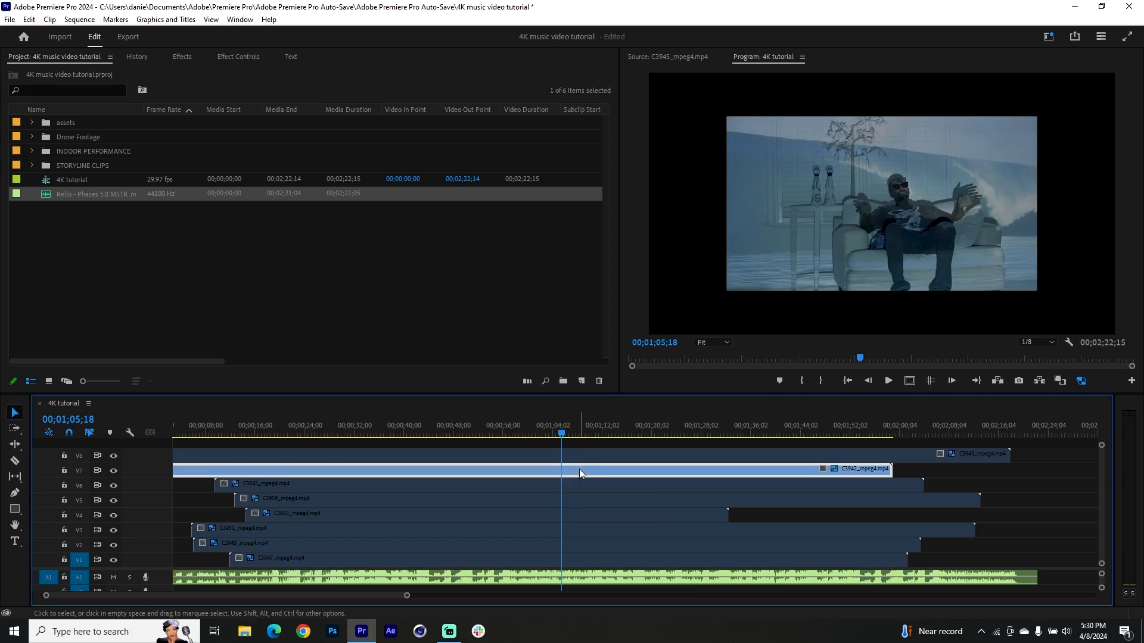
{"action": "right_click", "coordinate": [579, 468]}
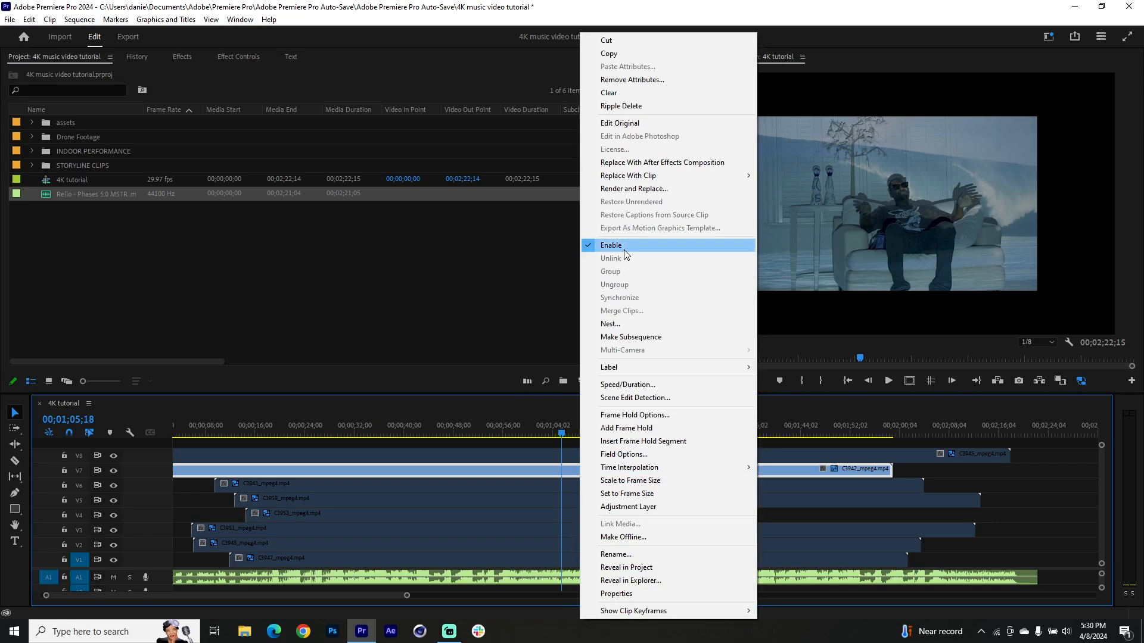
{"action": "left_click", "coordinate": [624, 249]}
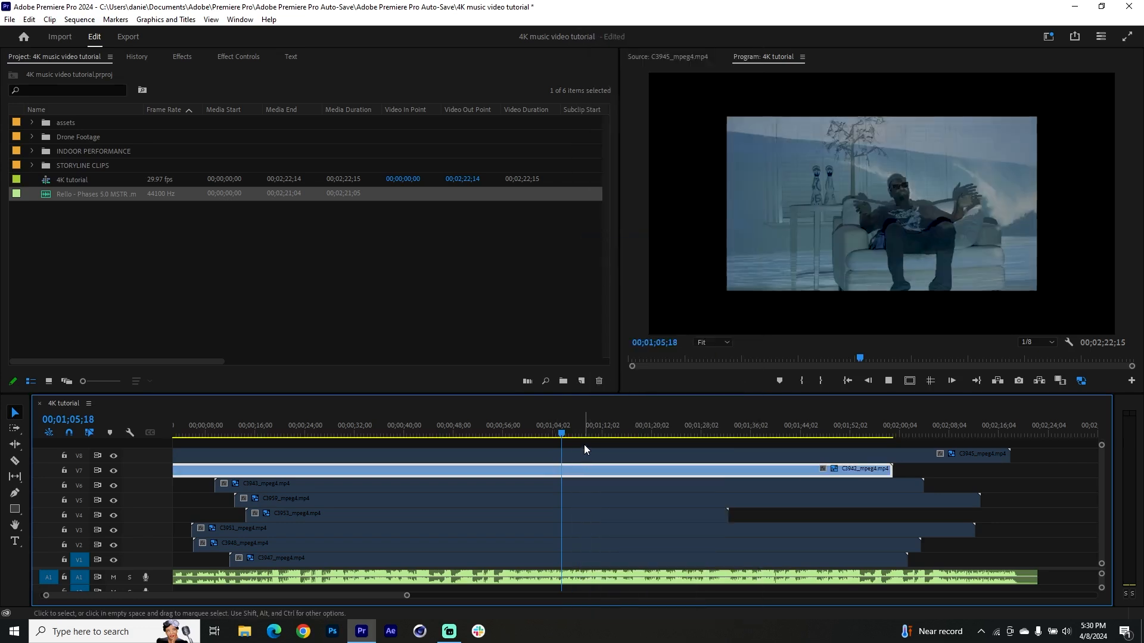
{"action": "key", "text": "space"}
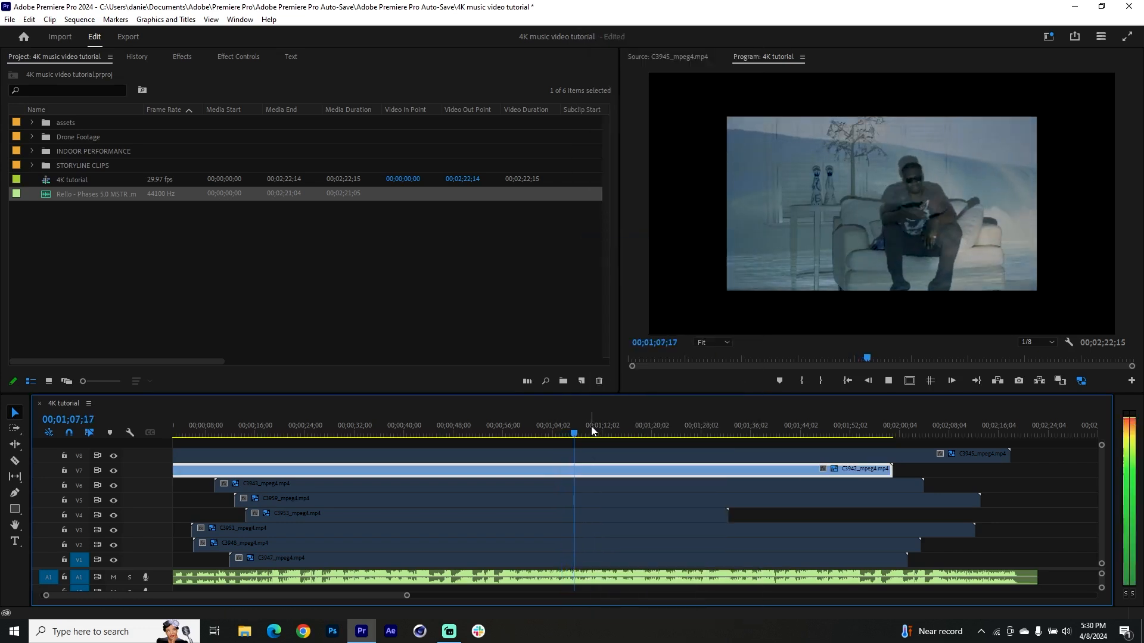
Play the C3959_mpeg4.mp4 take on V5 and the C3953_mpeg4.mp4 take on V4 in turn, enabling only the one being watched
{"action": "left_click", "coordinate": [590, 499]}
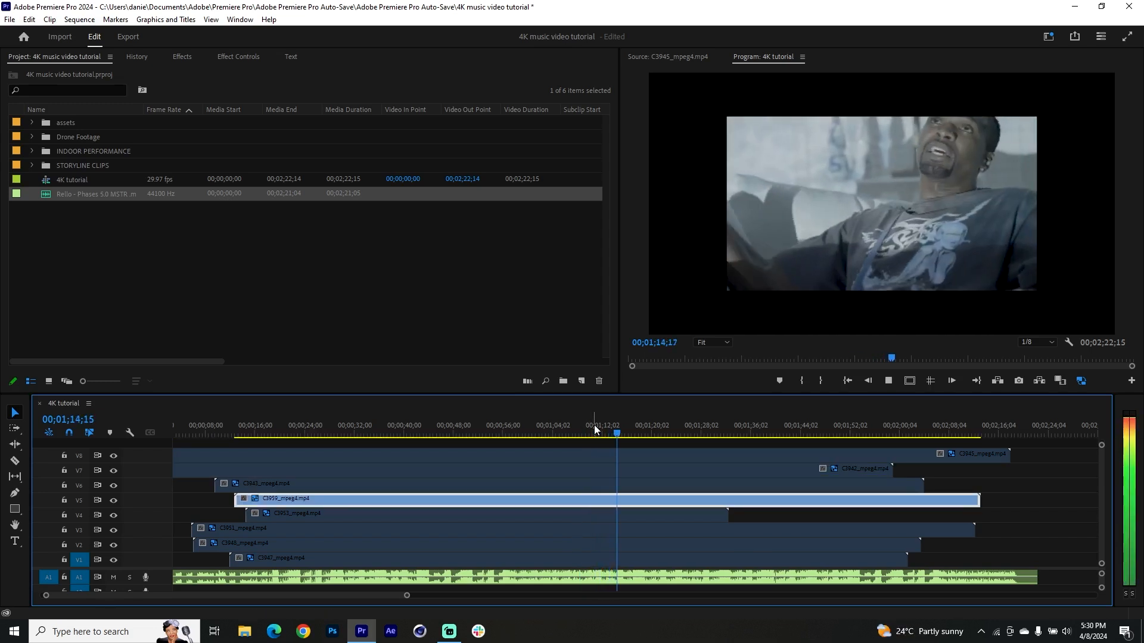
{"action": "left_click", "coordinate": [583, 427]}
{"action": "left_click", "coordinate": [575, 515]}
{"action": "left_click", "coordinate": [574, 424]}
{"action": "key", "text": "space"}
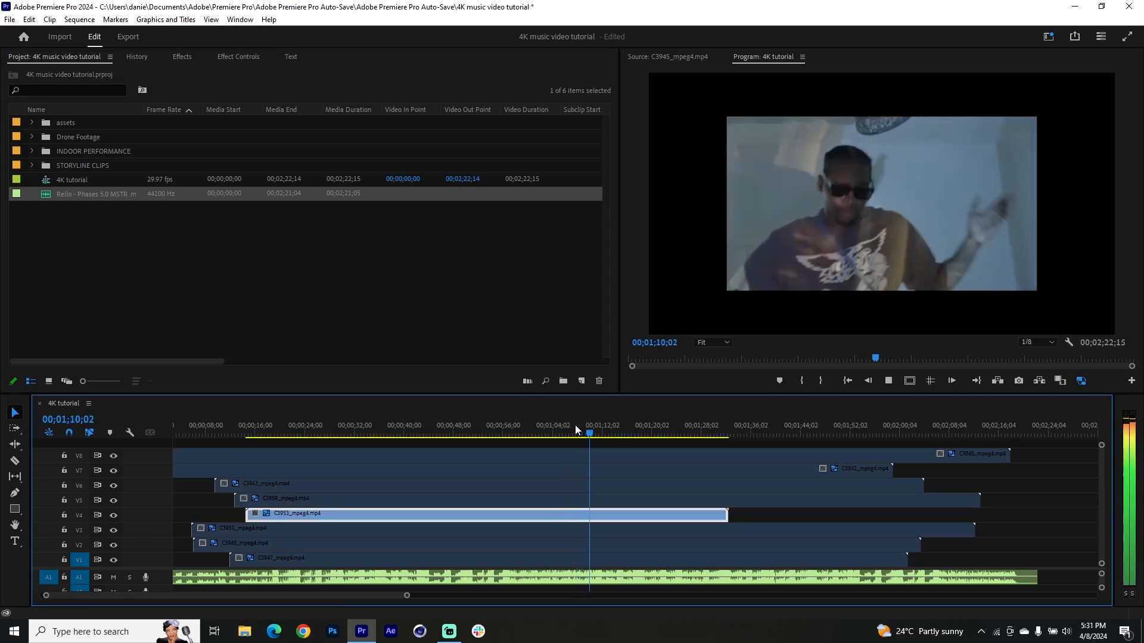
{"action": "key", "text": "space"}
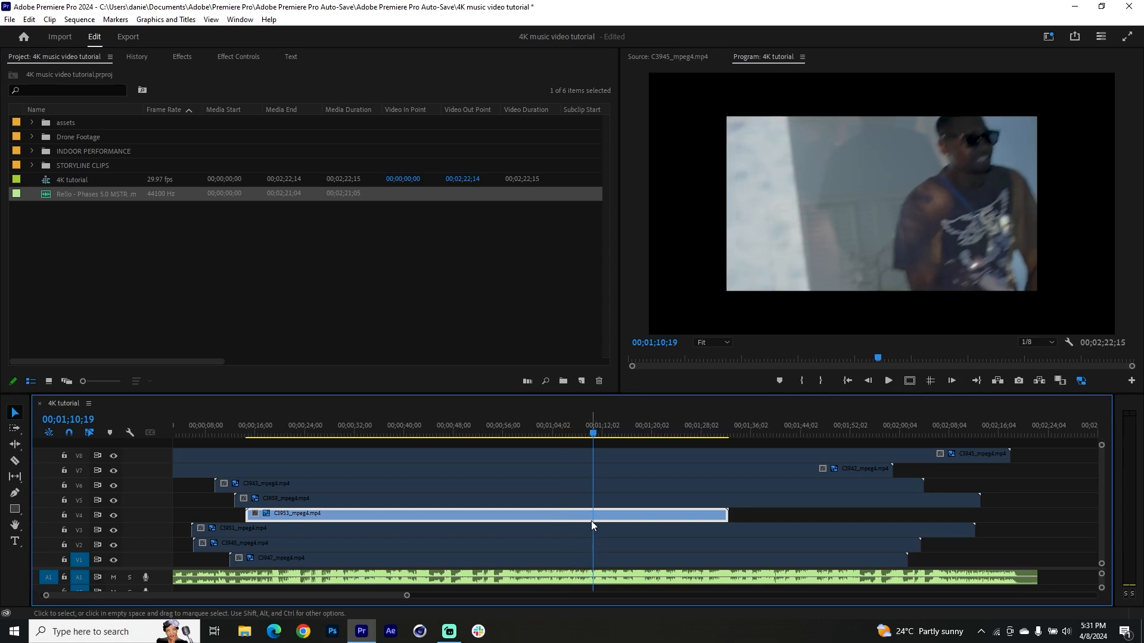
Re-enable all eight performance clips on tracks V1 to V8
{"action": "key", "text": "shift+e"}
{"action": "left_click", "coordinate": [601, 530]}
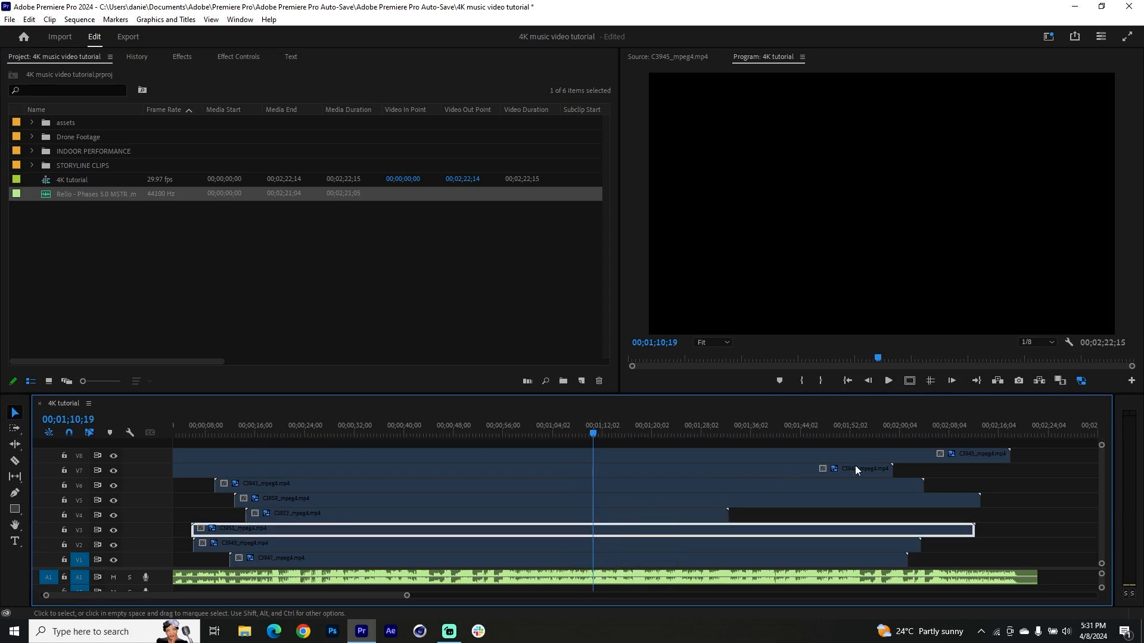
{"action": "left_click_drag", "start_coordinate": [1057, 457], "coordinate": [723, 547]}
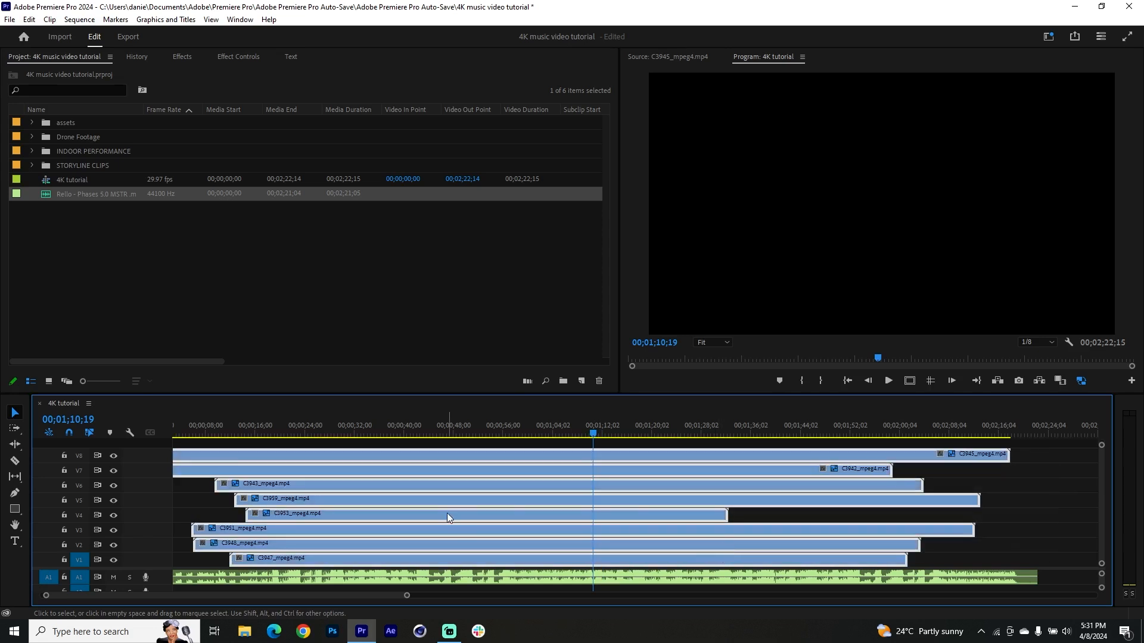
Ripple-delete the gap before the song at the start of the sequence
{"action": "scroll", "coordinate": [462, 506], "scroll_direction": "up", "scroll_amount": 2}
{"action": "mouse_move", "coordinate": [189, 493]}
{"action": "left_mouse_down"}
{"action": "mouse_move", "coordinate": [173, 504]}
{"action": "mouse_move", "coordinate": [177, 445]}
{"action": "mouse_move", "coordinate": [181, 472]}
{"action": "left_mouse_up"}
{"action": "key", "text": "Up"}
{"action": "key", "text": "Up"}
{"action": "left_click", "coordinate": [182, 486]}
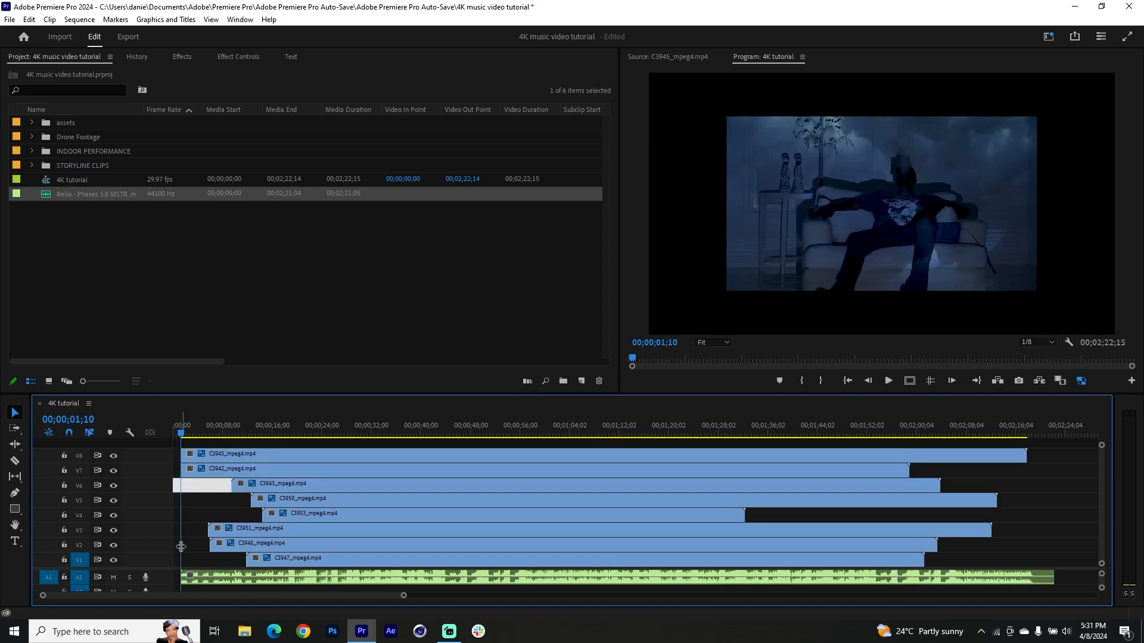
{"action": "left_click", "coordinate": [175, 582]}
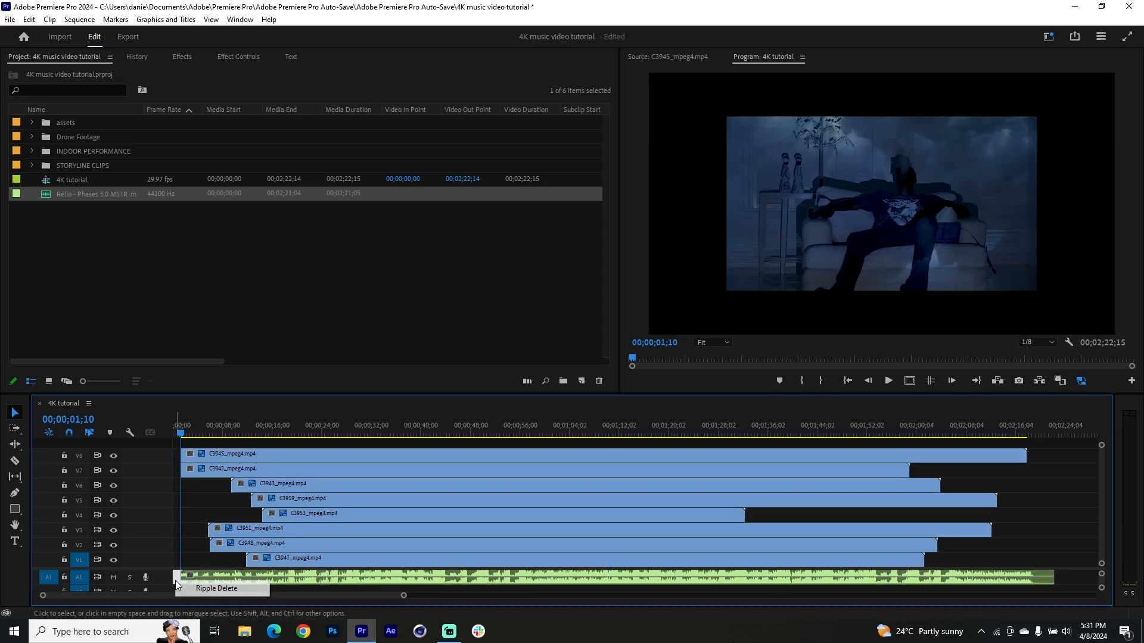
{"action": "left_click", "coordinate": [216, 588]}
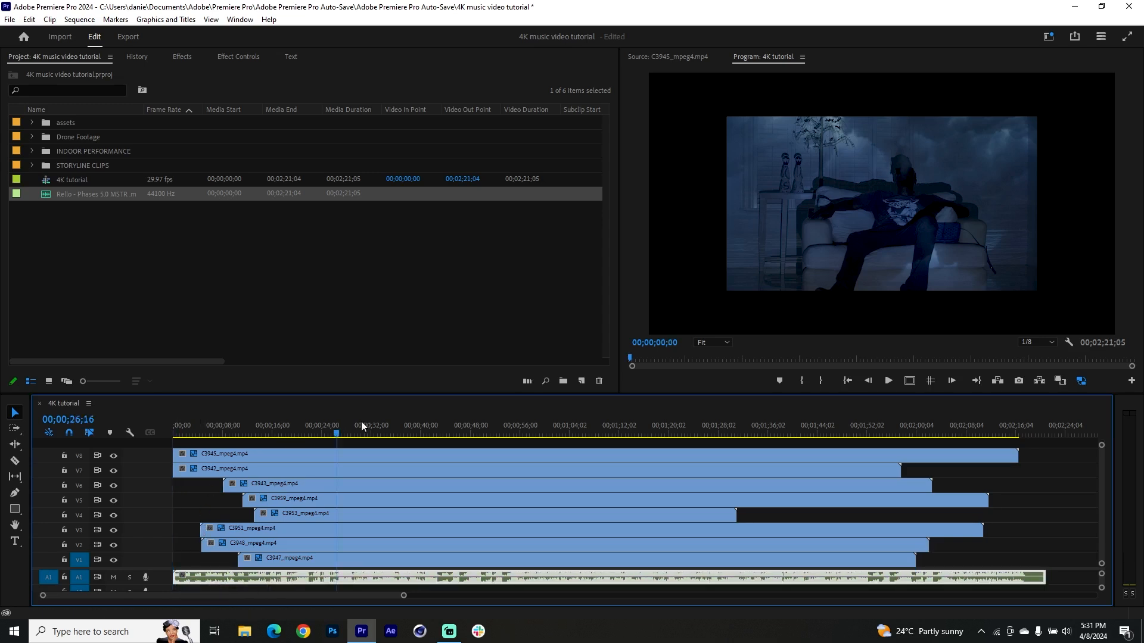
Delete the segments of all eight performance clips that lie before the cut just short of 00;00;56
{"action": "left_click", "coordinate": [442, 424]}
{"action": "left_click_drag", "start_coordinate": [501, 414], "coordinate": [512, 411]}
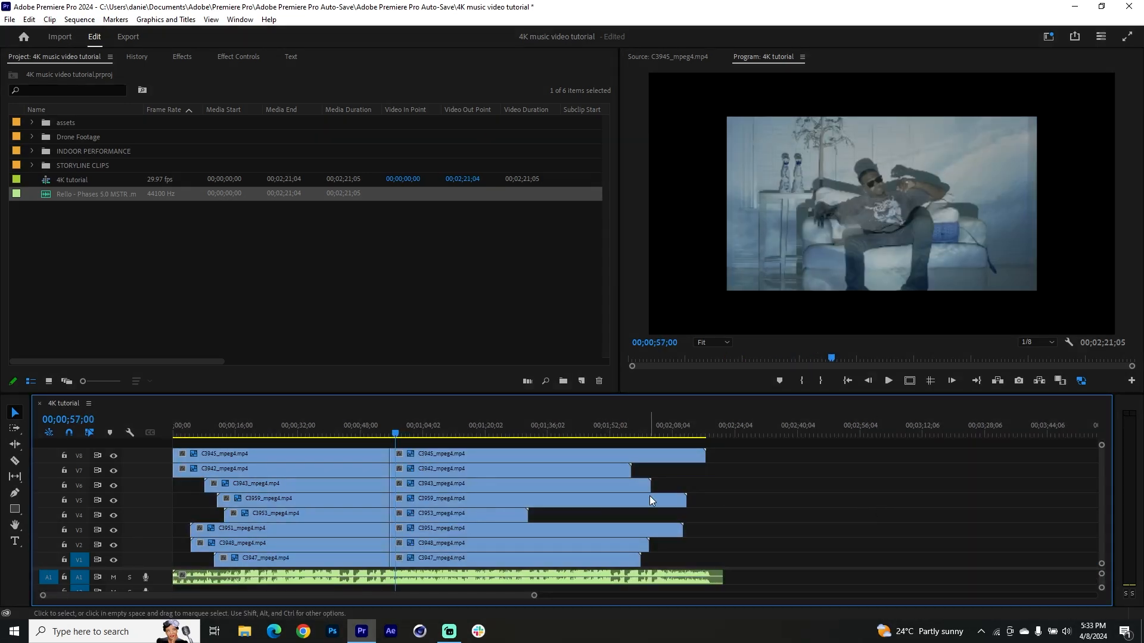
{"action": "scroll", "coordinate": [365, 494], "scroll_direction": "up", "scroll_amount": 5}
{"action": "scroll", "coordinate": [448, 467], "scroll_direction": "up", "scroll_amount": 6}
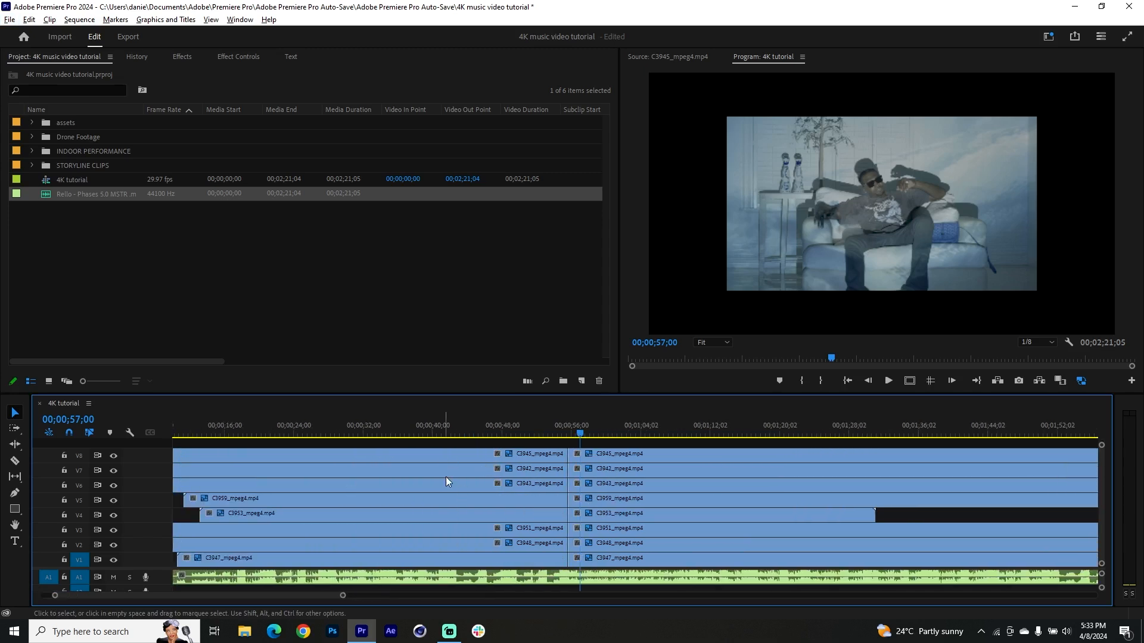
{"action": "scroll", "coordinate": [446, 476], "scroll_direction": "down", "scroll_amount": 2}
{"action": "left_click_drag", "start_coordinate": [415, 441], "coordinate": [410, 562]}
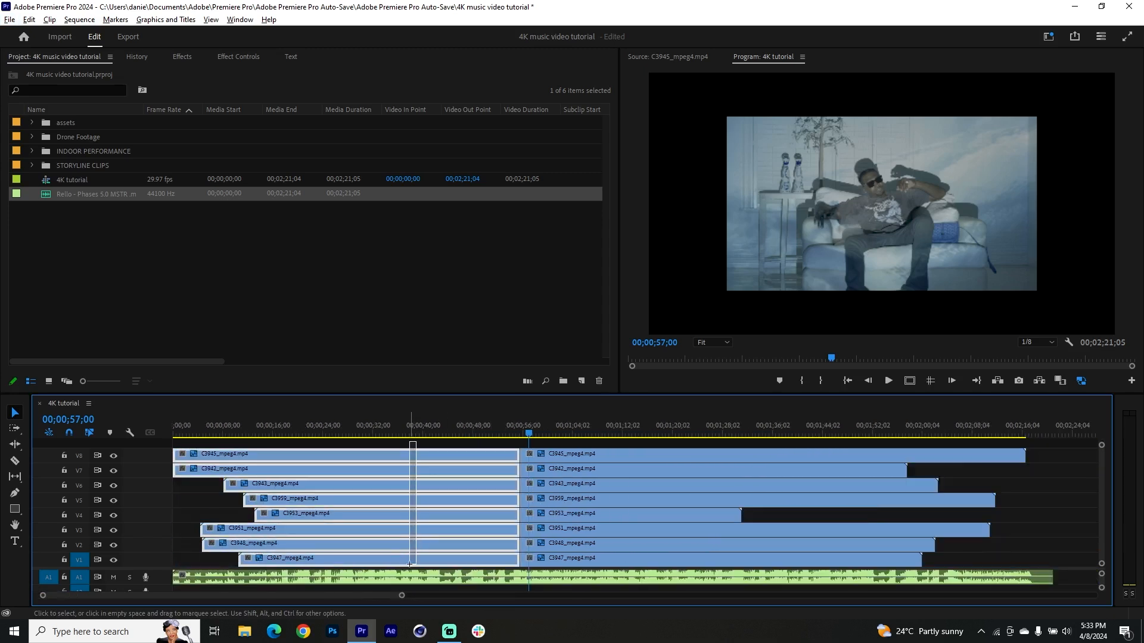
{"action": "key", "text": "Delete"}
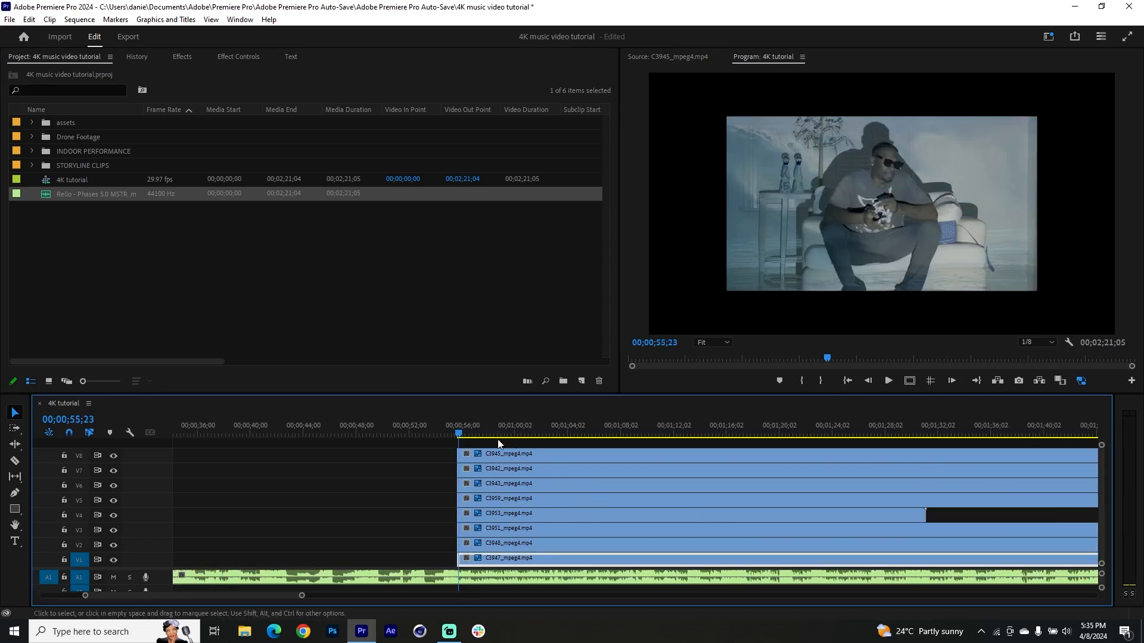
Disable the takes on V1 to V7 and briefly play C3945_mpeg4.mp4 on V8 from the start of the clips
{"action": "left_click_drag", "start_coordinate": [457, 426], "coordinate": [455, 428]}
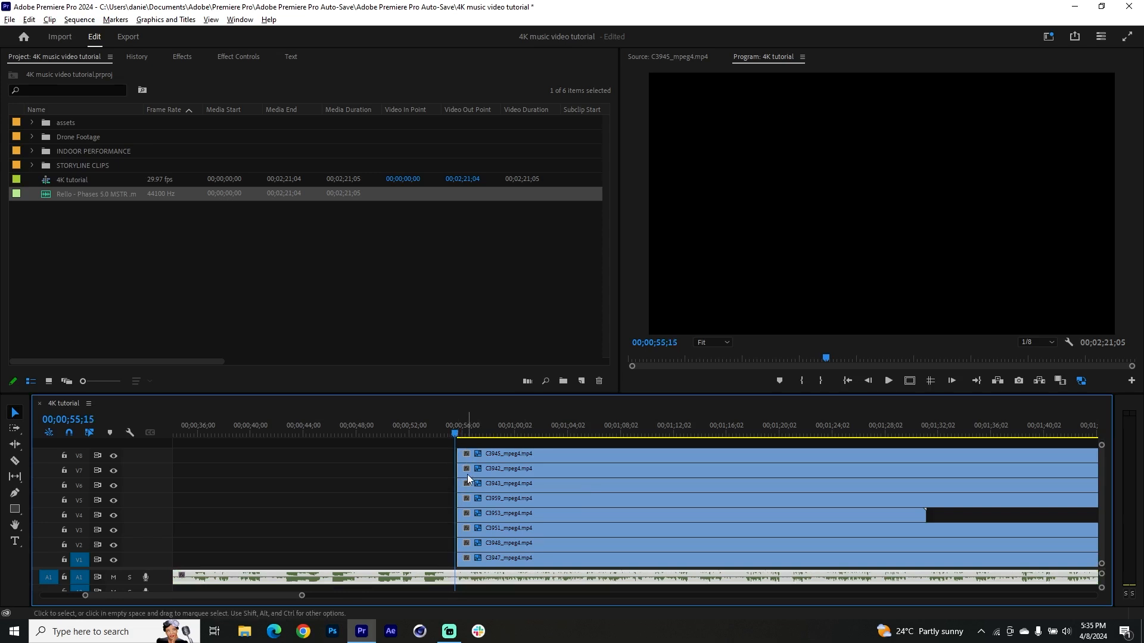
{"action": "scroll", "coordinate": [467, 474], "scroll_direction": "up", "scroll_amount": 3}
{"action": "left_click_drag", "start_coordinate": [420, 470], "coordinate": [535, 562]}
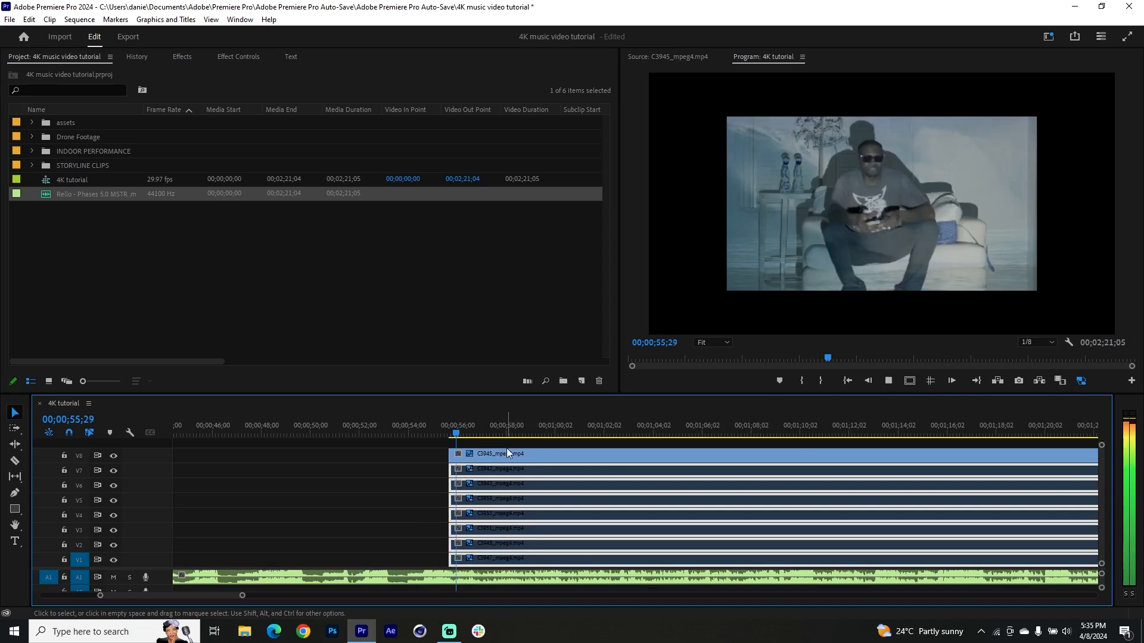
{"action": "key", "text": "space"}
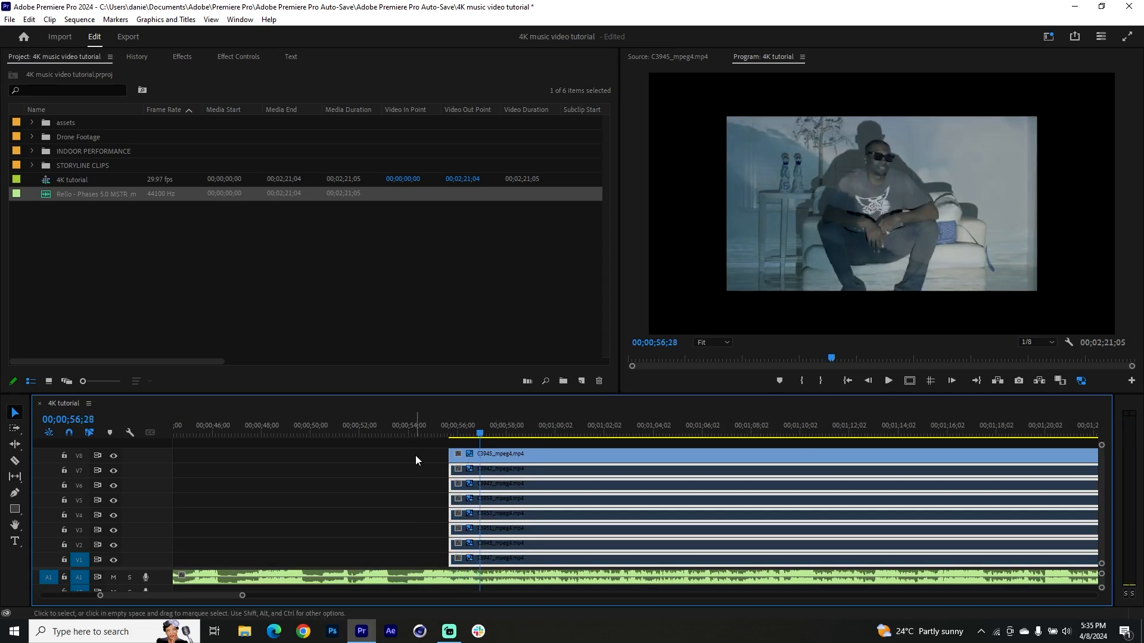
Re-enable the takes on V1 to V7 and apply Scale to Frame Size to all eight performance clips
{"action": "left_click_drag", "start_coordinate": [395, 470], "coordinate": [560, 564]}
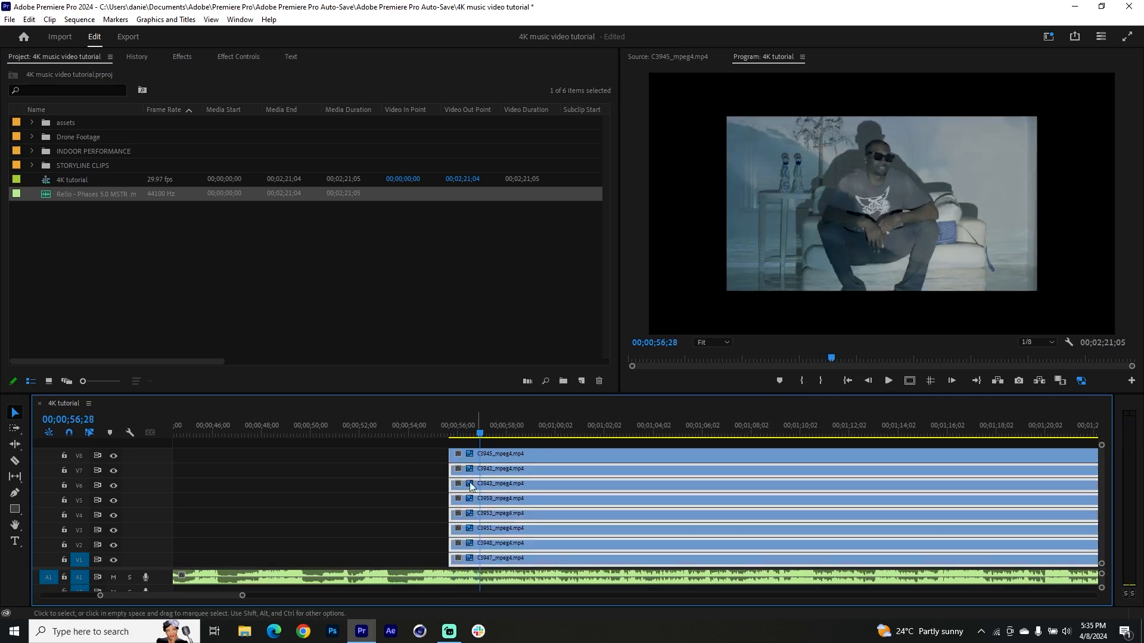
{"action": "right_click", "coordinate": [588, 548]}
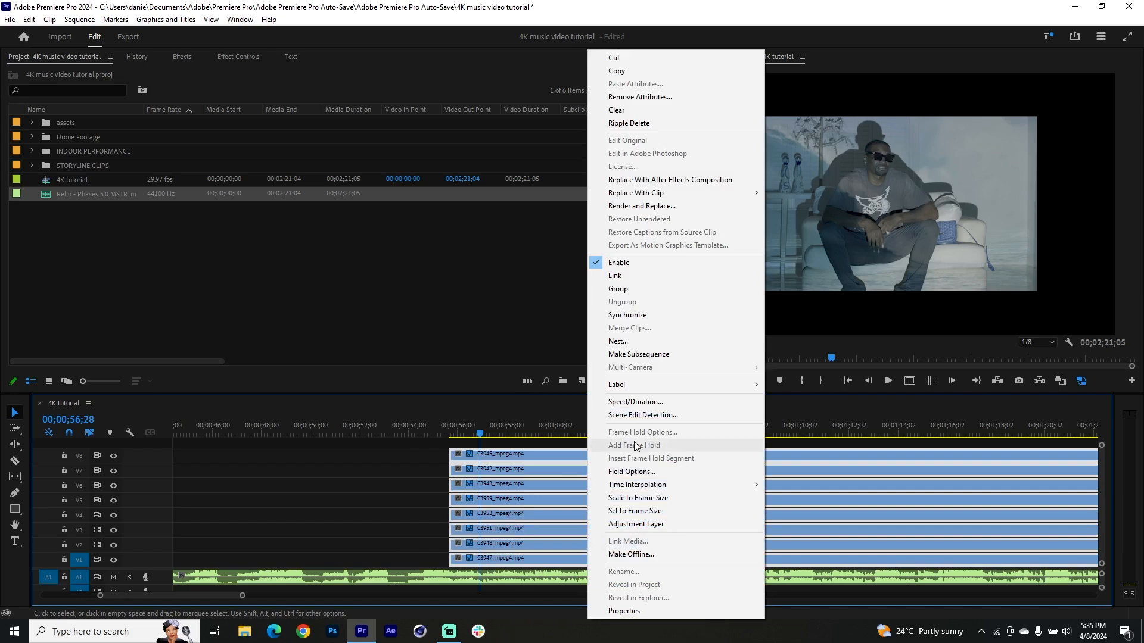
{"action": "left_click", "coordinate": [636, 500]}
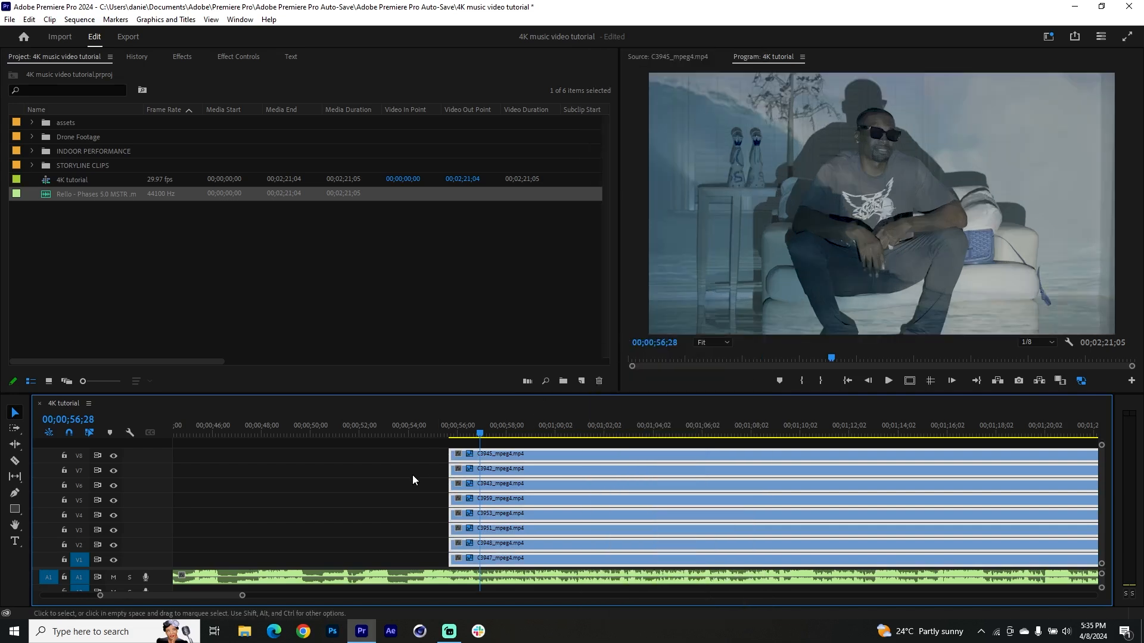
Cut C3945_mpeg4.mp4 on V8 at 00;00;57;00 and copy its short first segment up to track V9
{"action": "left_click", "coordinate": [404, 476]}
{"action": "left_click_drag", "start_coordinate": [452, 426], "coordinate": [483, 435]}
{"action": "left_click", "coordinate": [477, 452]}
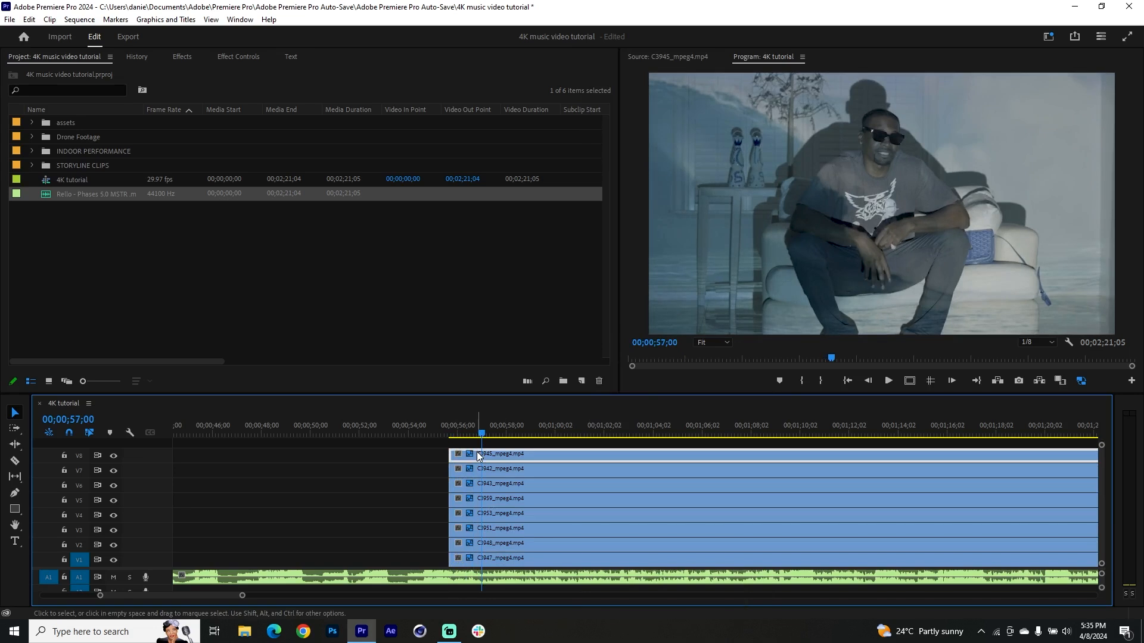
{"action": "key", "text": "ctrl+k"}
{"action": "left_click_drag", "start_coordinate": [466, 456], "coordinate": [464, 444]}
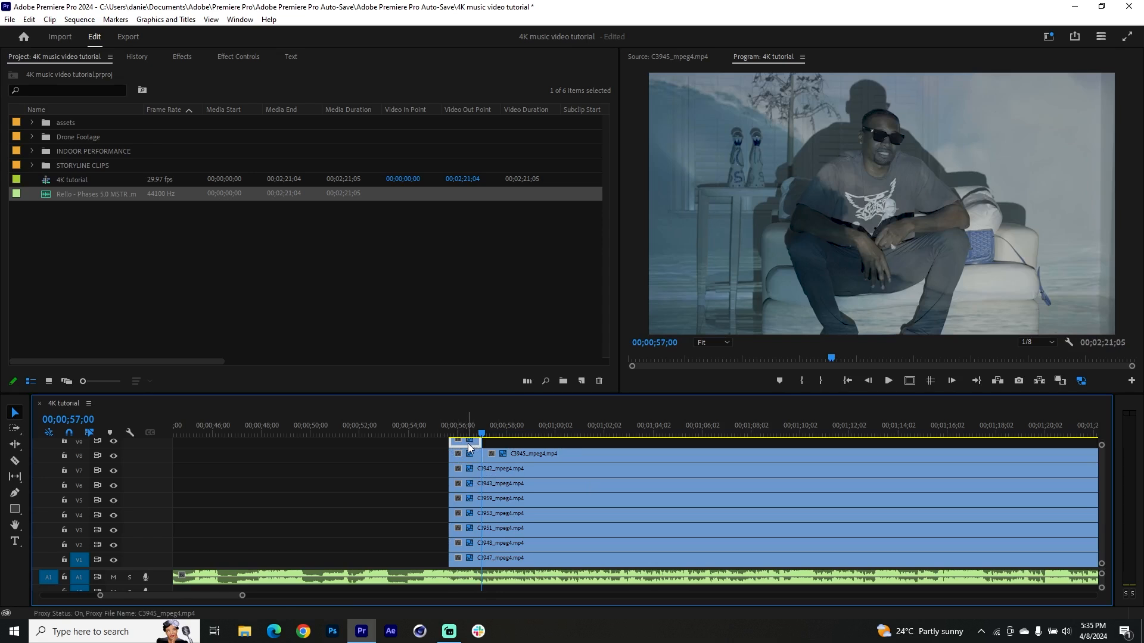
{"action": "scroll", "coordinate": [481, 483], "scroll_direction": "up", "scroll_amount": 1}
Play the opening shot from 00;00;55;14 and disable the remainder of C3945_mpeg4.mp4 after the cut to preview the take beneath
{"action": "left_click", "coordinate": [447, 427]}
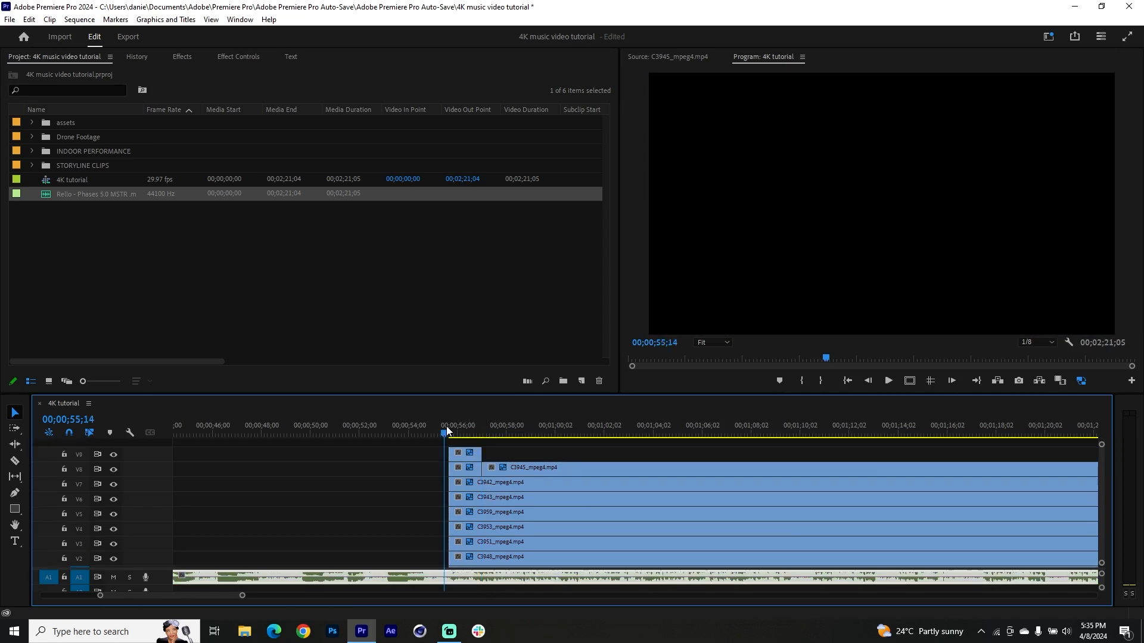
{"action": "key", "text": "space"}
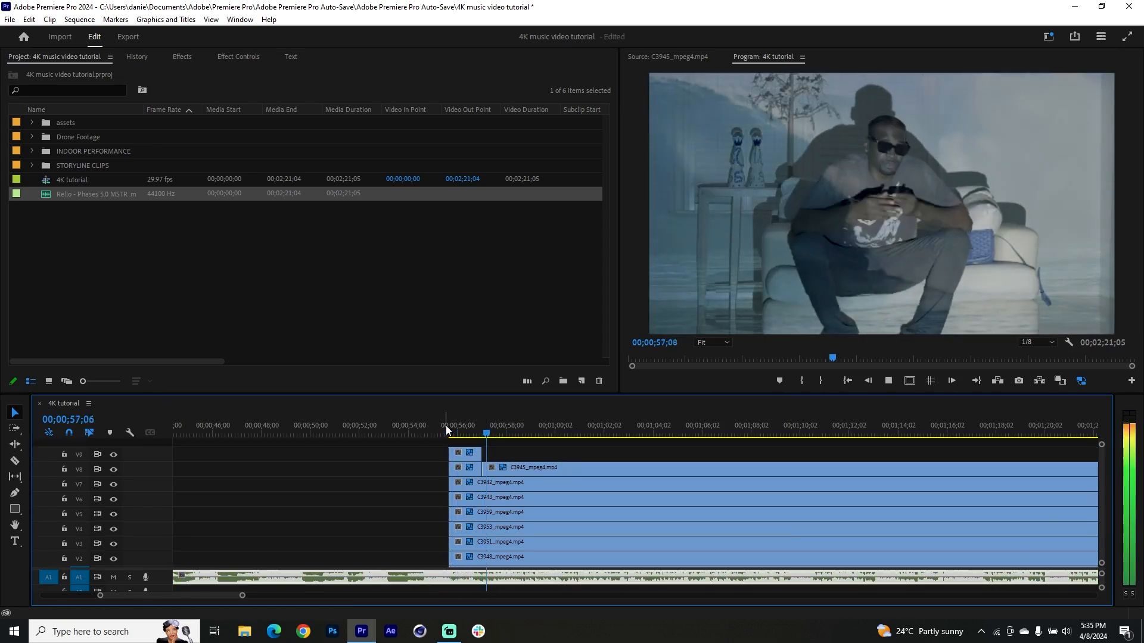
{"action": "left_click", "coordinate": [494, 467]}
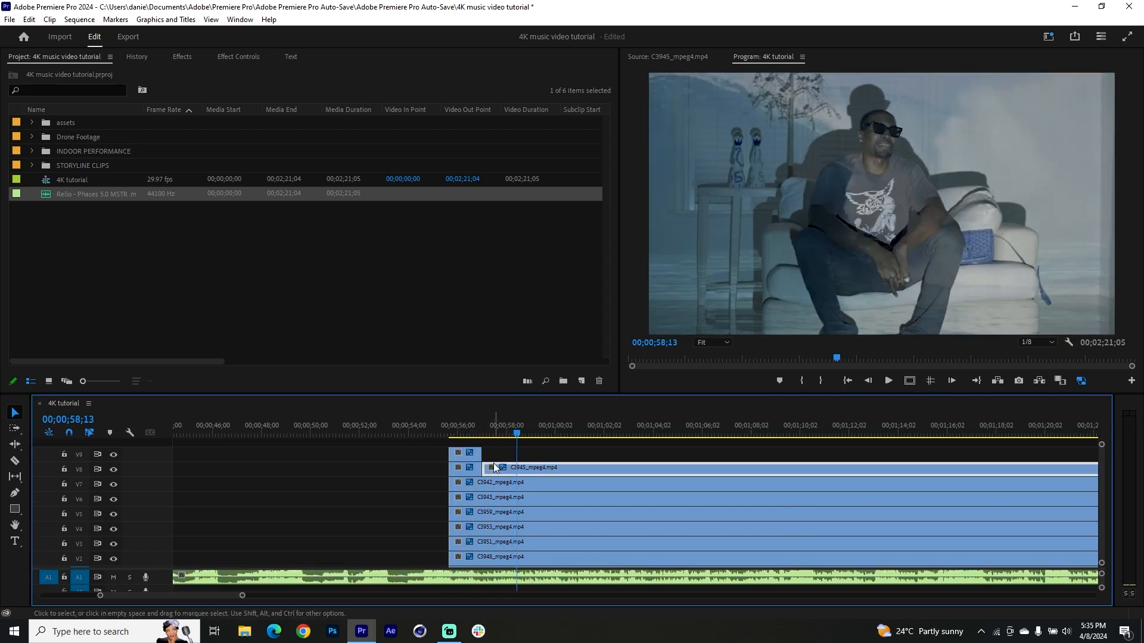
{"action": "left_click", "coordinate": [473, 427]}
{"action": "key", "text": "space"}
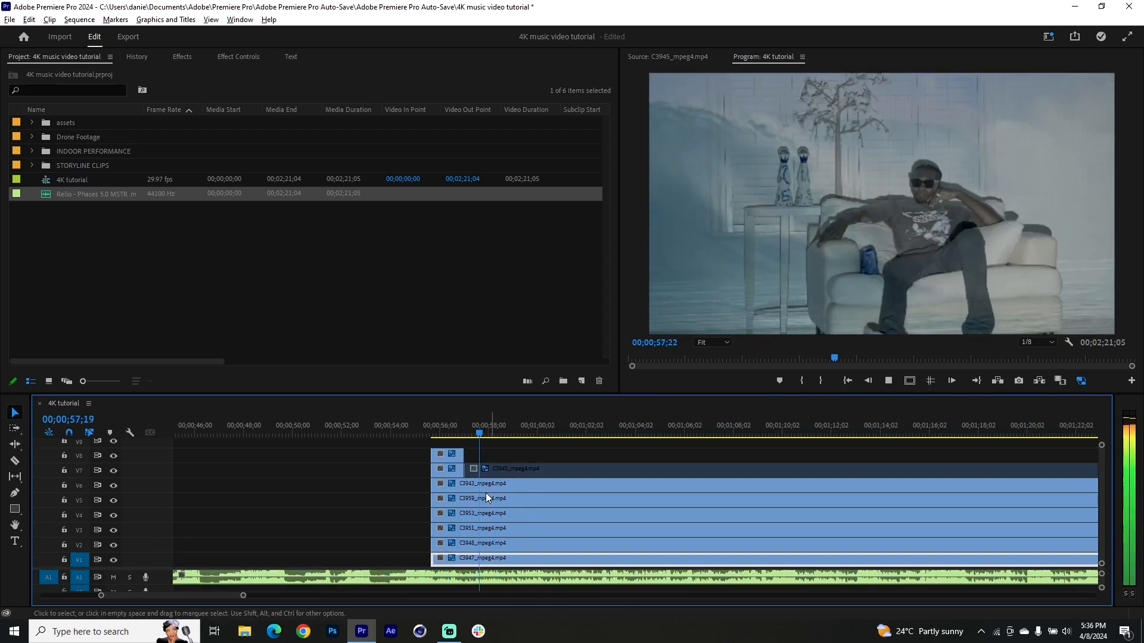
Disable C3943_mpeg4.mp4 on V6 and play from the opening shot into the C3959_mpeg4.mp4 take beneath it
{"action": "scroll", "coordinate": [484, 492], "scroll_direction": "up", "scroll_amount": 3}
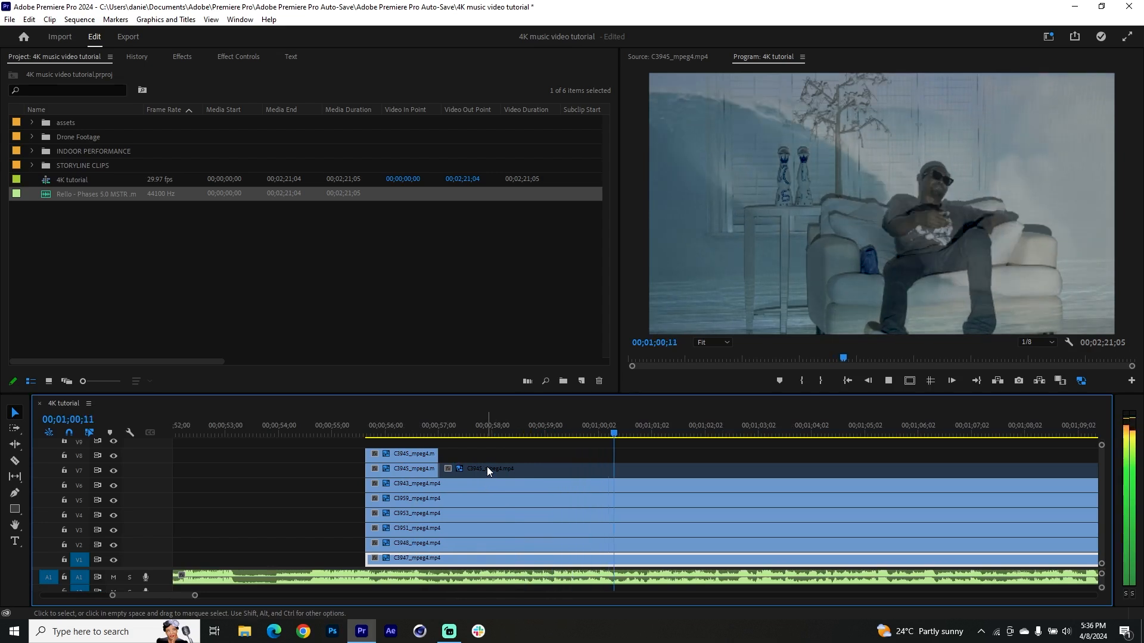
{"action": "left_click", "coordinate": [431, 437]}
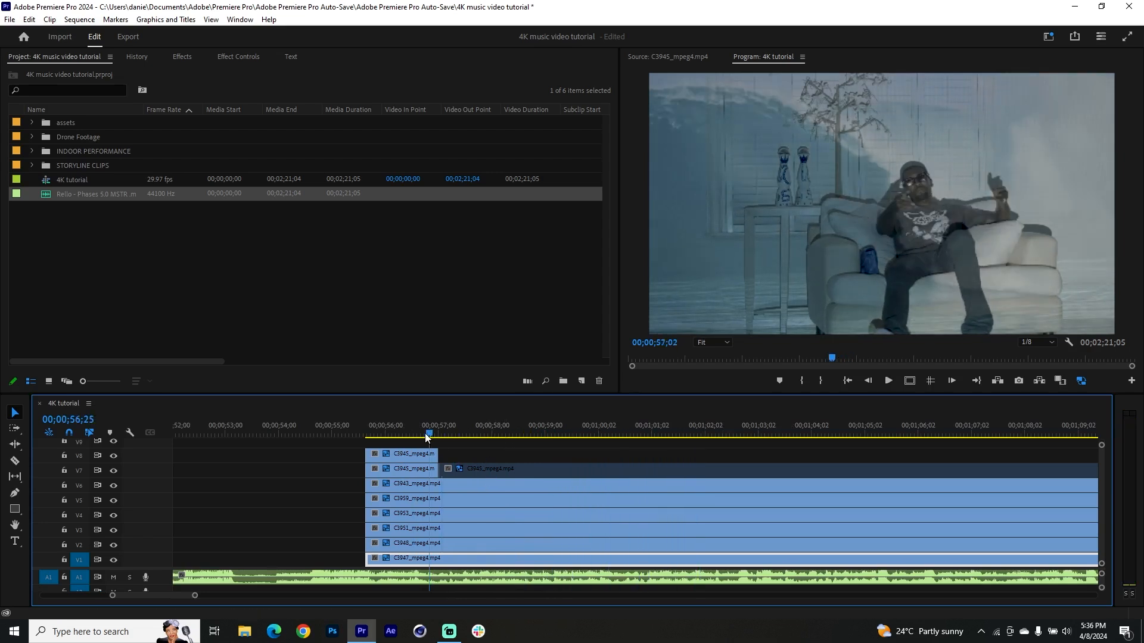
{"action": "left_click", "coordinate": [445, 487]}
{"action": "left_click", "coordinate": [441, 429]}
{"action": "key", "text": "space"}
{"action": "left_click", "coordinate": [374, 433]}
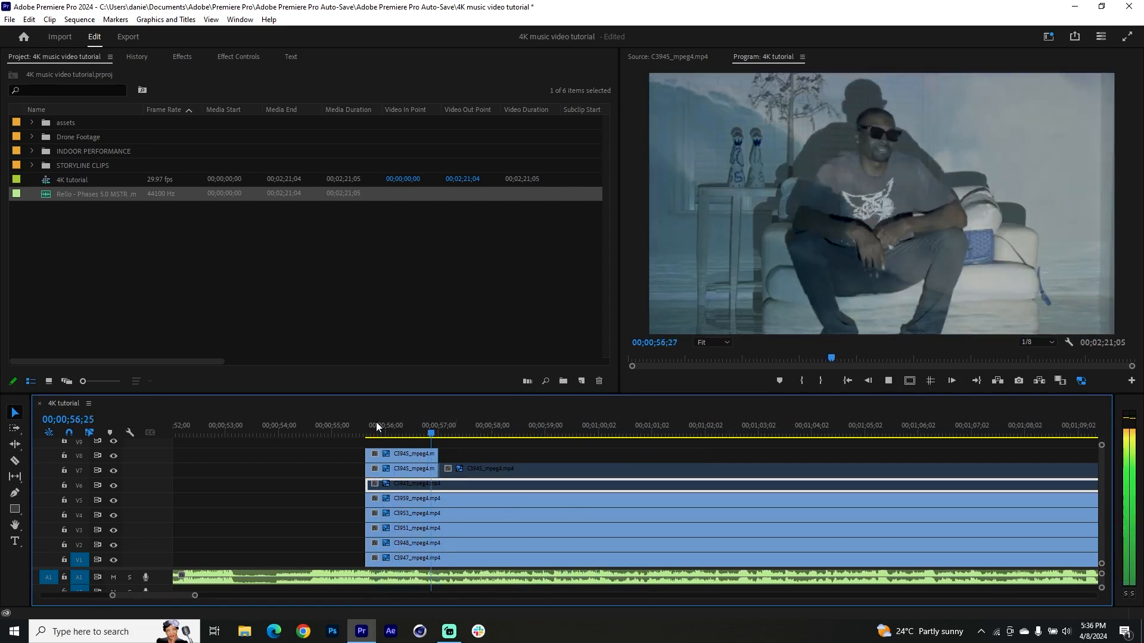
{"action": "key", "text": "space"}
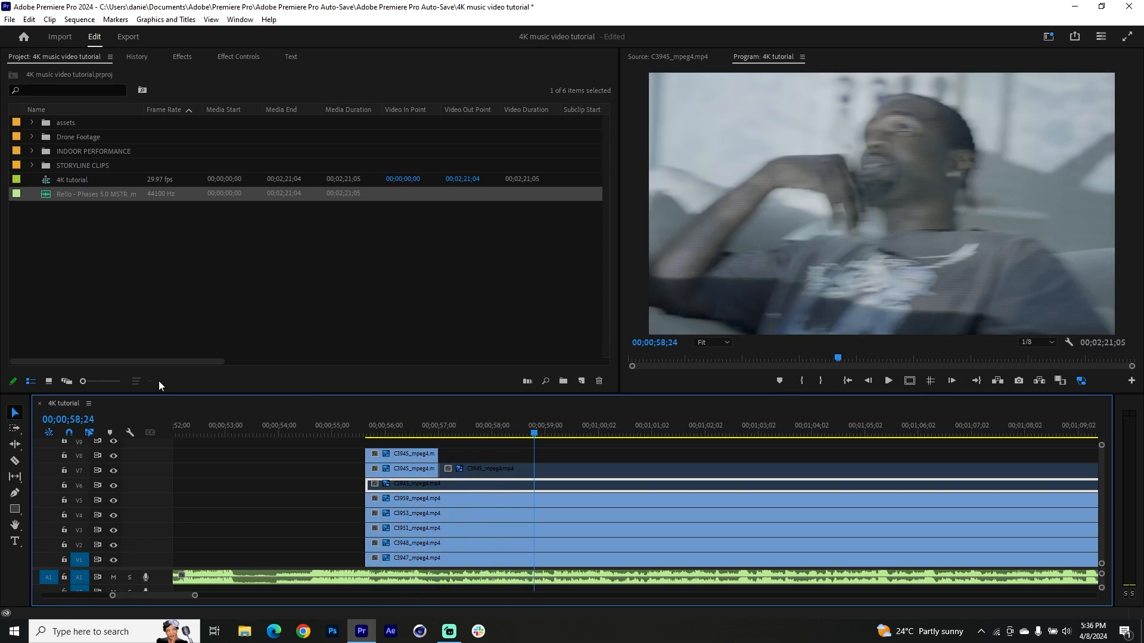
Cut out the C3959_mpeg4.mp4 section on V5 from 00;00;57;00 to about 00;00;58;10 and move it up to V8
{"action": "left_click", "coordinate": [15, 461]}
{"action": "left_click", "coordinate": [444, 501]}
{"action": "left_click_drag", "start_coordinate": [499, 499], "coordinate": [483, 454]}
Play the edit from 00;00;56;15 and disable the remainder of C3959_mpeg4.mp4 on V5 to preview C3953_mpeg4.mp4 on V4
{"action": "left_click", "coordinate": [411, 427]}
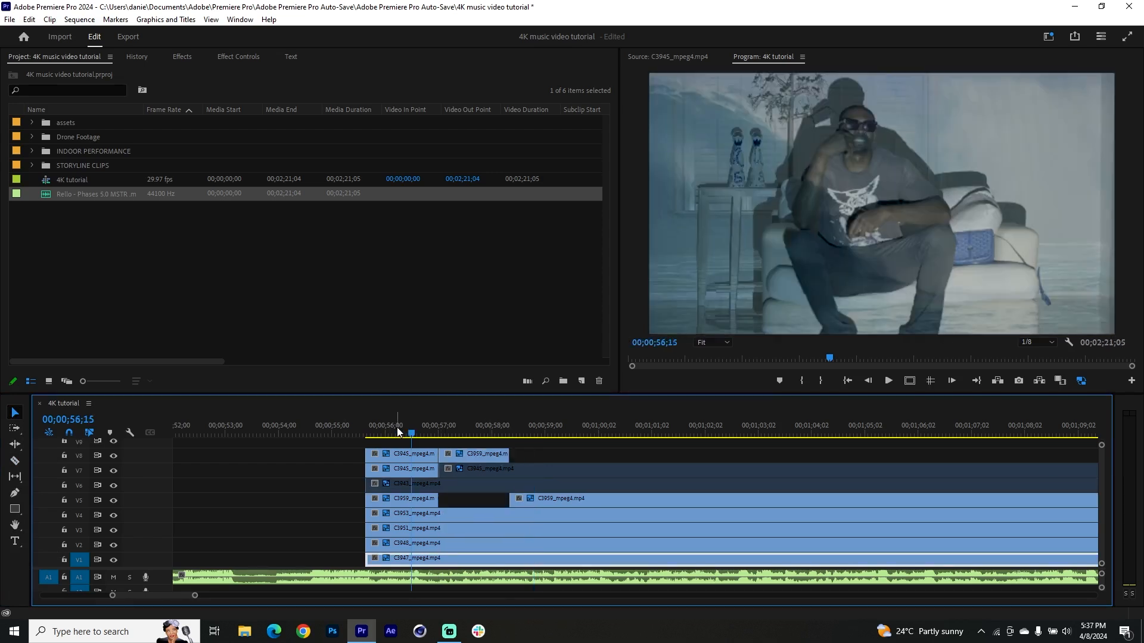
{"action": "key", "text": "space"}
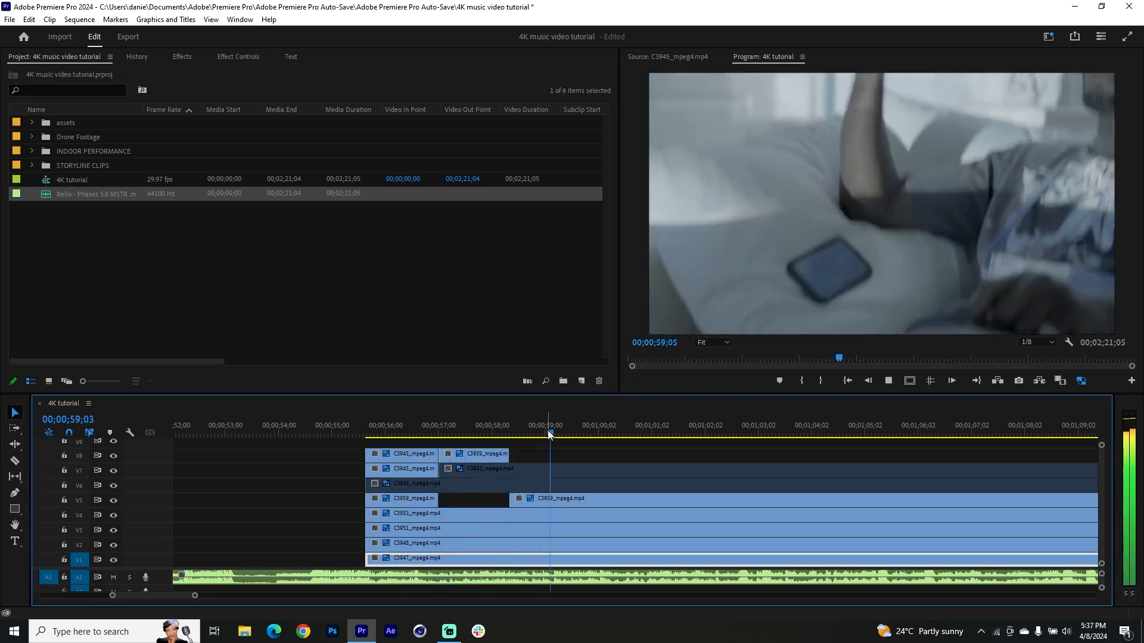
{"action": "key", "text": "space"}
{"action": "left_click", "coordinate": [544, 499]}
{"action": "key", "text": "shift+e"}
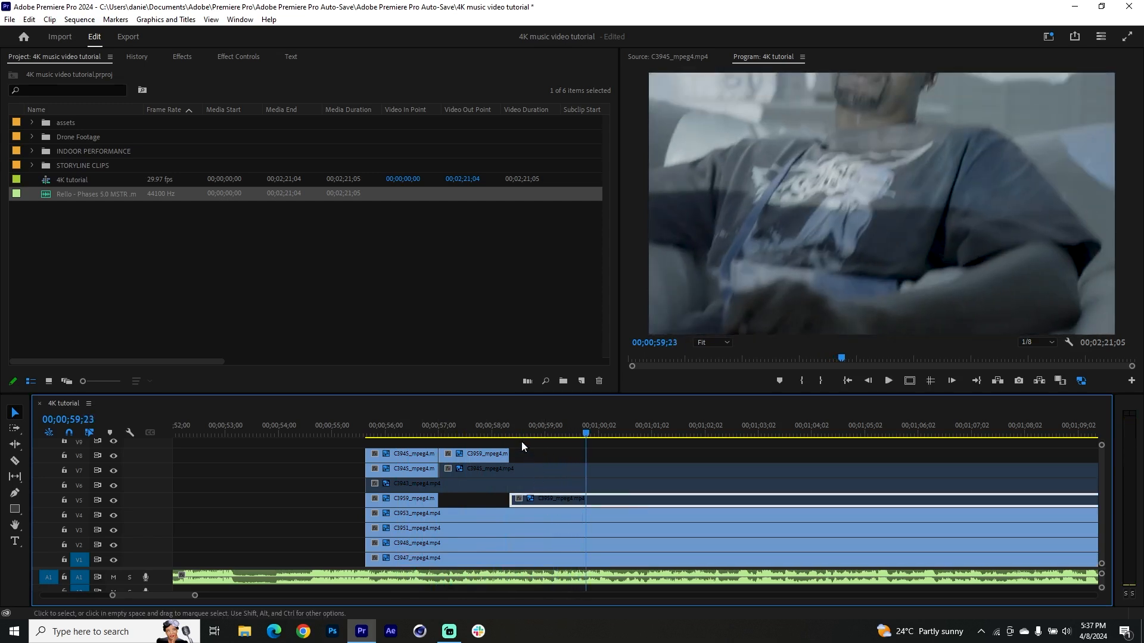
{"action": "left_click_drag", "start_coordinate": [506, 424], "coordinate": [502, 422]}
{"action": "key", "text": "space"}
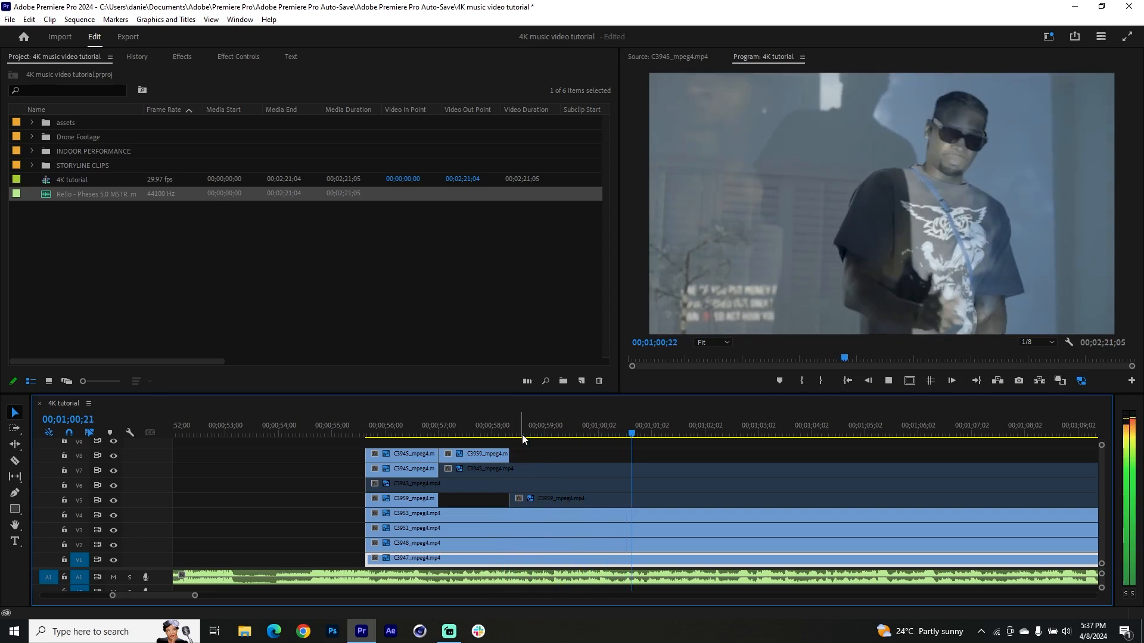
Cut out the C3953_mpeg4.mp4 section on V4 from about 00;01;00;11 to 00;01;01;25 and move it up to V8
{"action": "left_click_drag", "start_coordinate": [593, 425], "coordinate": [614, 433]}
{"action": "left_click", "coordinate": [616, 513]}
{"action": "key", "text": "ctrl+k"}
{"action": "left_click", "coordinate": [649, 433]}
{"action": "left_click_drag", "start_coordinate": [649, 434], "coordinate": [692, 434]}
{"action": "left_click", "coordinate": [706, 516]}
{"action": "key", "text": "ctrl+k"}
{"action": "left_click_drag", "start_coordinate": [671, 515], "coordinate": [670, 455]}
Disable the first C3953_mpeg4.mp4 segment on V4 and play the C3951_mpeg4.mp4 take on V3 across the gap after 00;00;58
{"action": "left_click", "coordinate": [520, 423]}
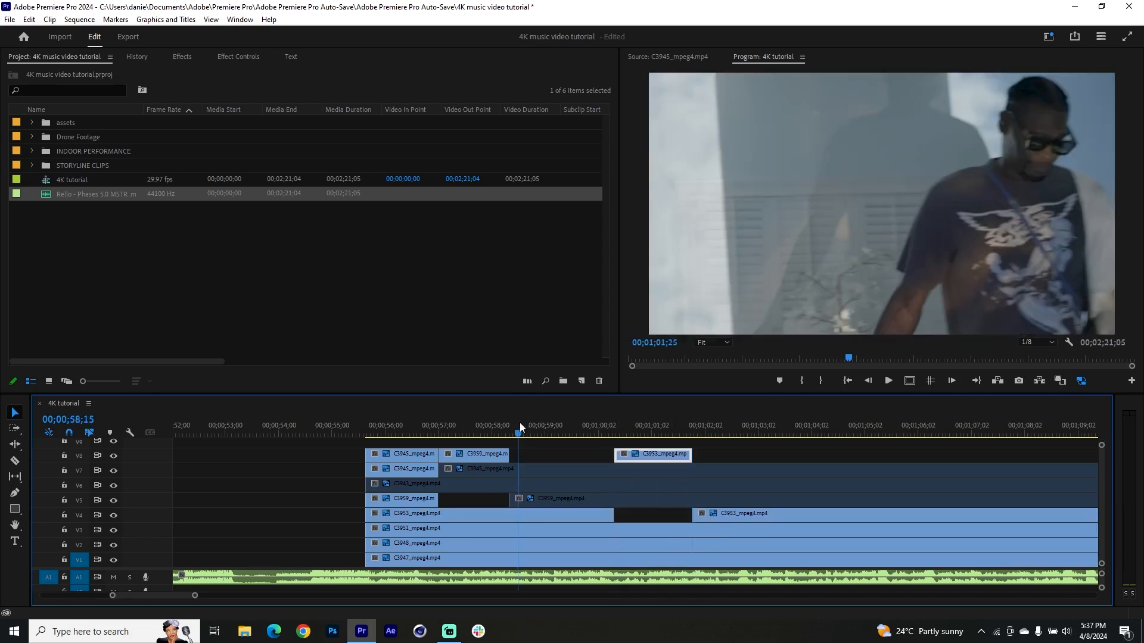
{"action": "left_click_drag", "start_coordinate": [519, 435], "coordinate": [543, 477]}
{"action": "left_click", "coordinate": [545, 514]}
{"action": "key", "text": "shift+e"}
{"action": "key", "text": "space"}
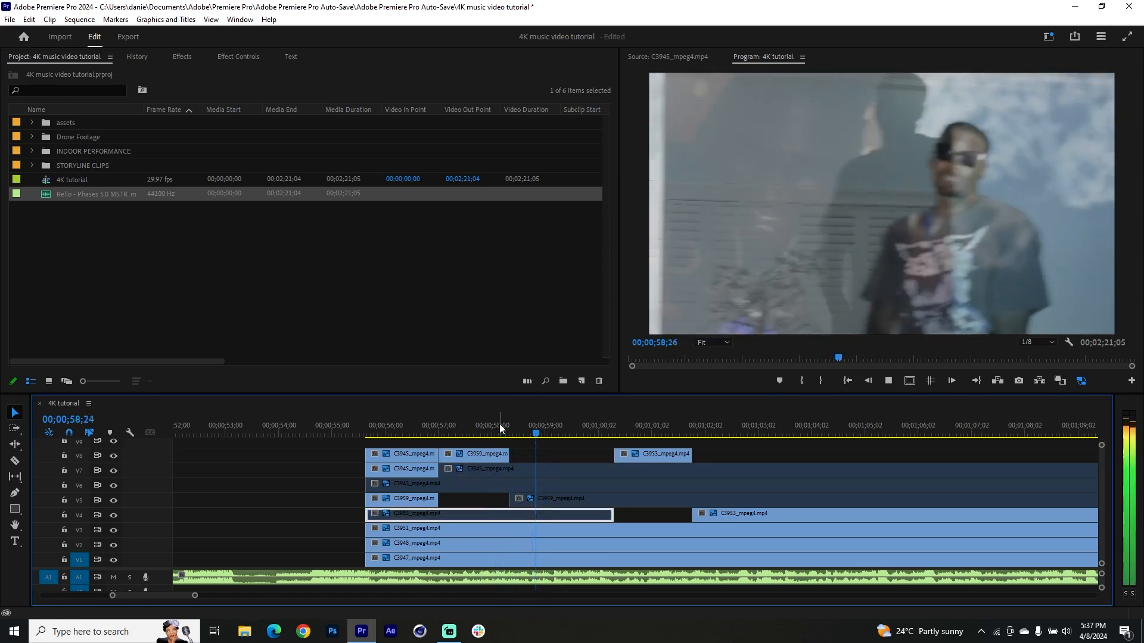
{"action": "key", "text": "space"}
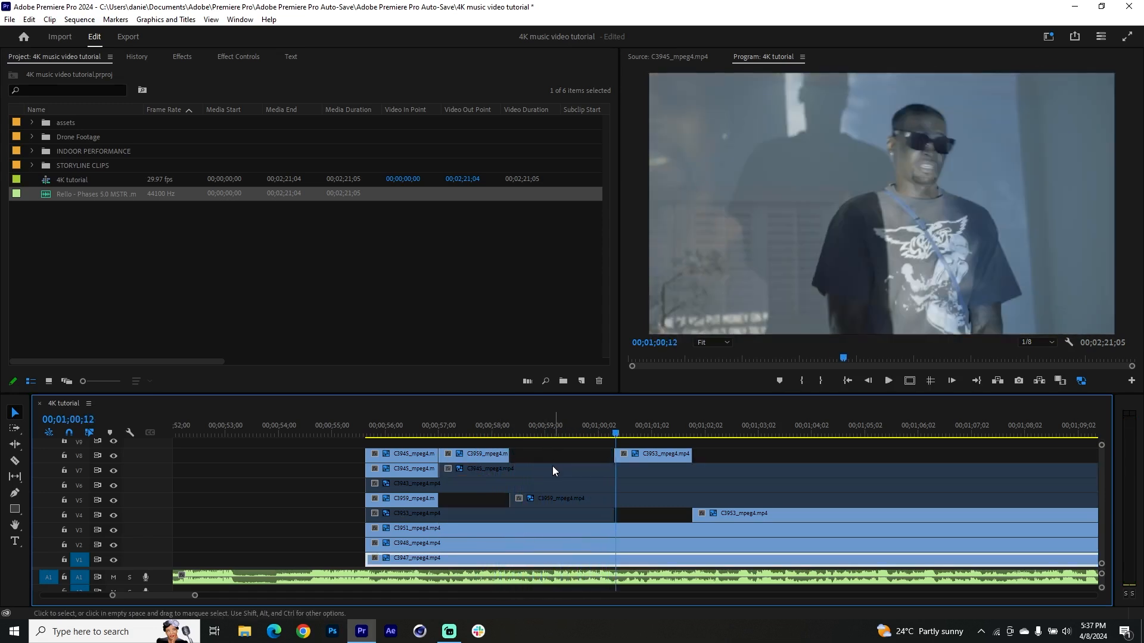
Cut out the C3951_mpeg4.mp4 section on V3 from 00;00;58;10 to about 00;01;00;11 and move it up to V8
{"action": "left_click", "coordinate": [518, 532]}
{"action": "left_click", "coordinate": [510, 427]}
{"action": "key", "text": "ctrl+k"}
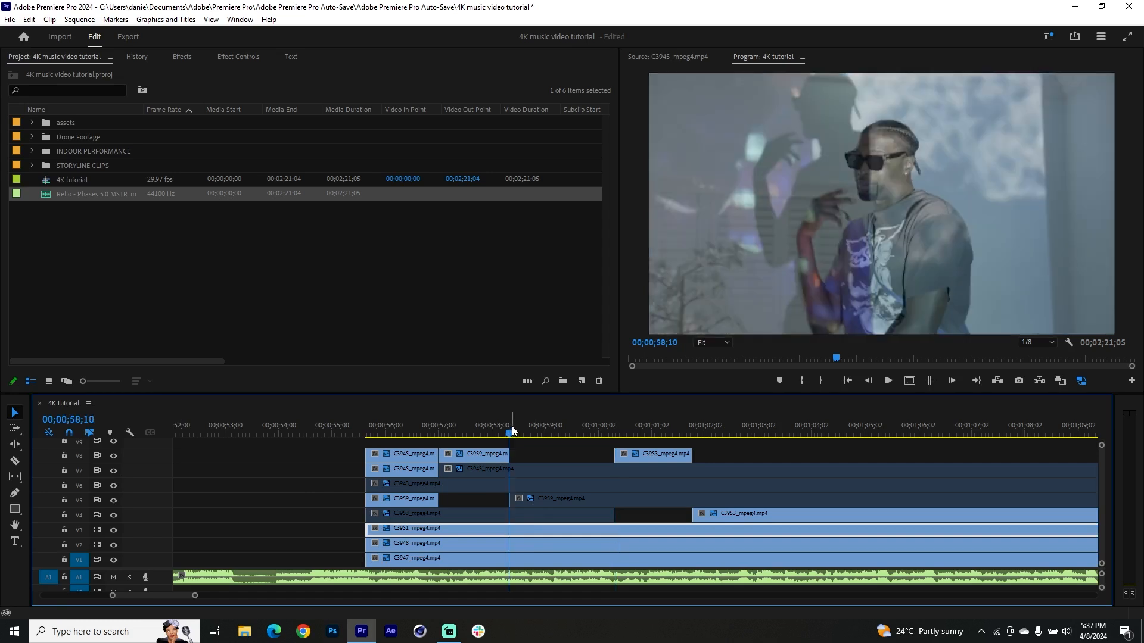
{"action": "left_click", "coordinate": [590, 426]}
{"action": "left_click", "coordinate": [614, 426]}
{"action": "left_click", "coordinate": [580, 530]}
{"action": "key", "text": "ctrl+k"}
{"action": "left_click_drag", "start_coordinate": [577, 531], "coordinate": [572, 455]}
Play the assembled V8 edit from 00;00;56;03 past its last clip
{"action": "left_click", "coordinate": [390, 428]}
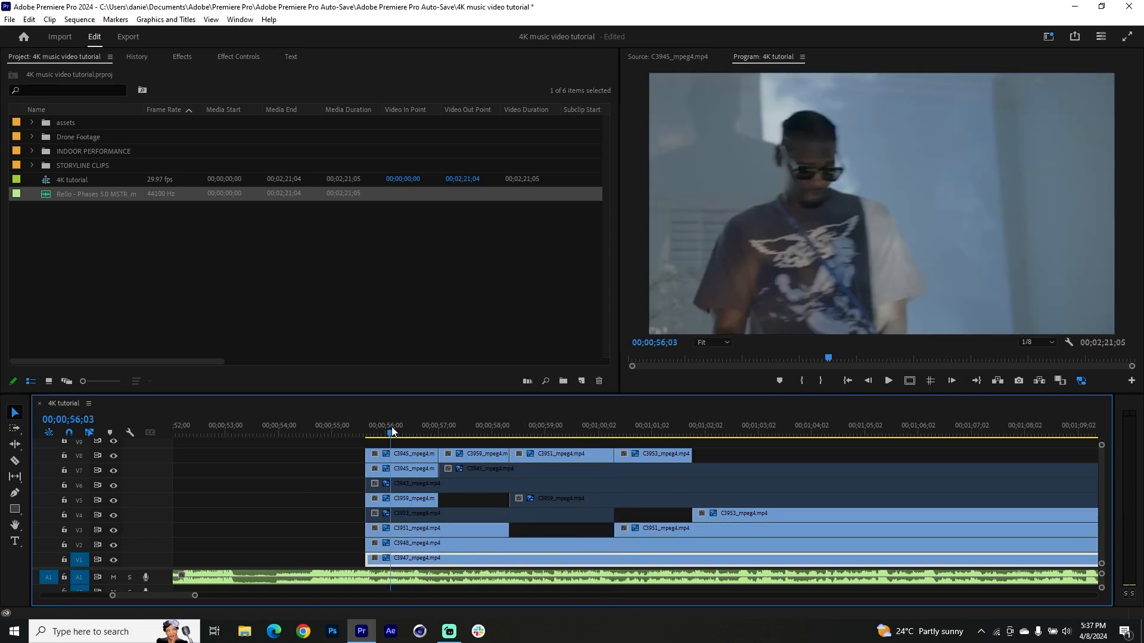
{"action": "key", "text": "space"}
{"action": "scroll", "coordinate": [501, 480], "scroll_direction": "down", "scroll_amount": 2}
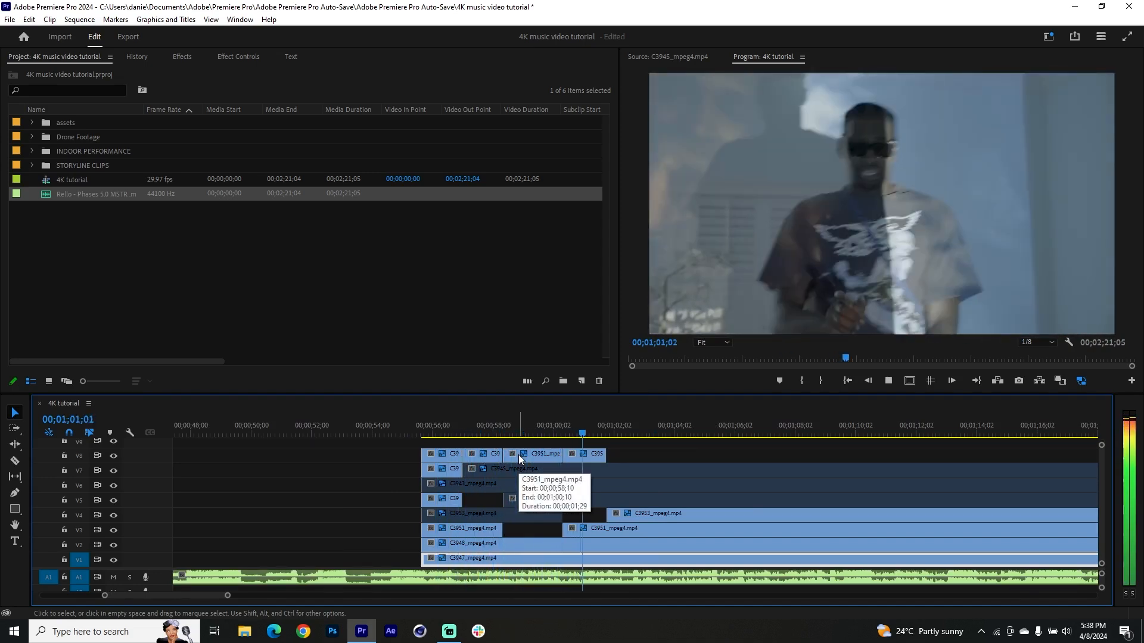
{"action": "key", "text": "space"}
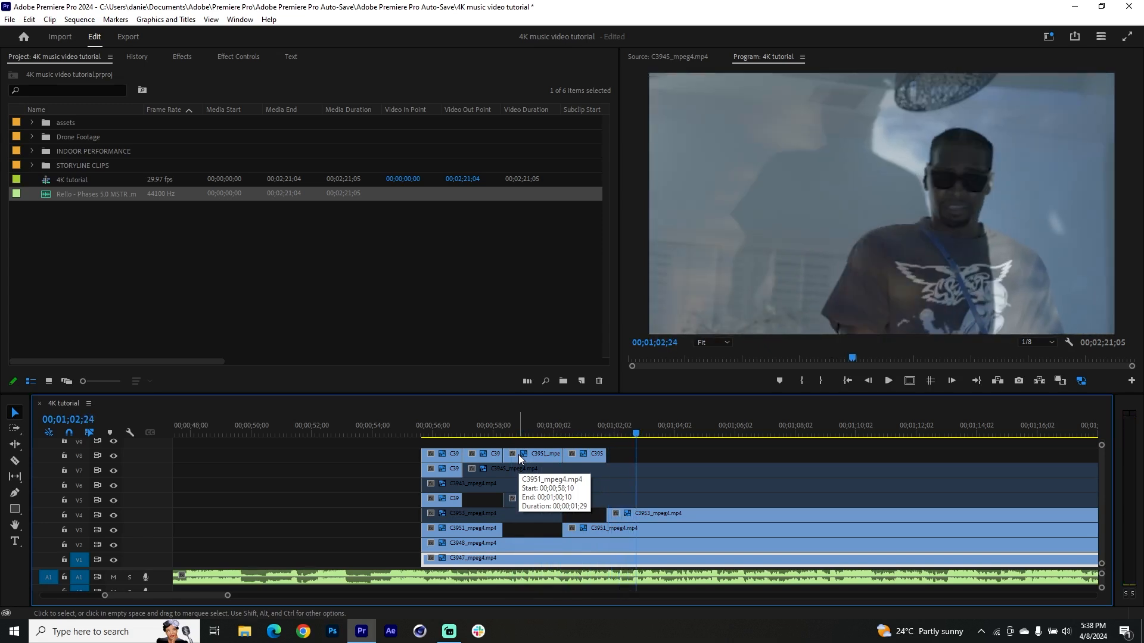
{"action": "scroll", "coordinate": [638, 470], "scroll_direction": "up", "scroll_amount": 2}
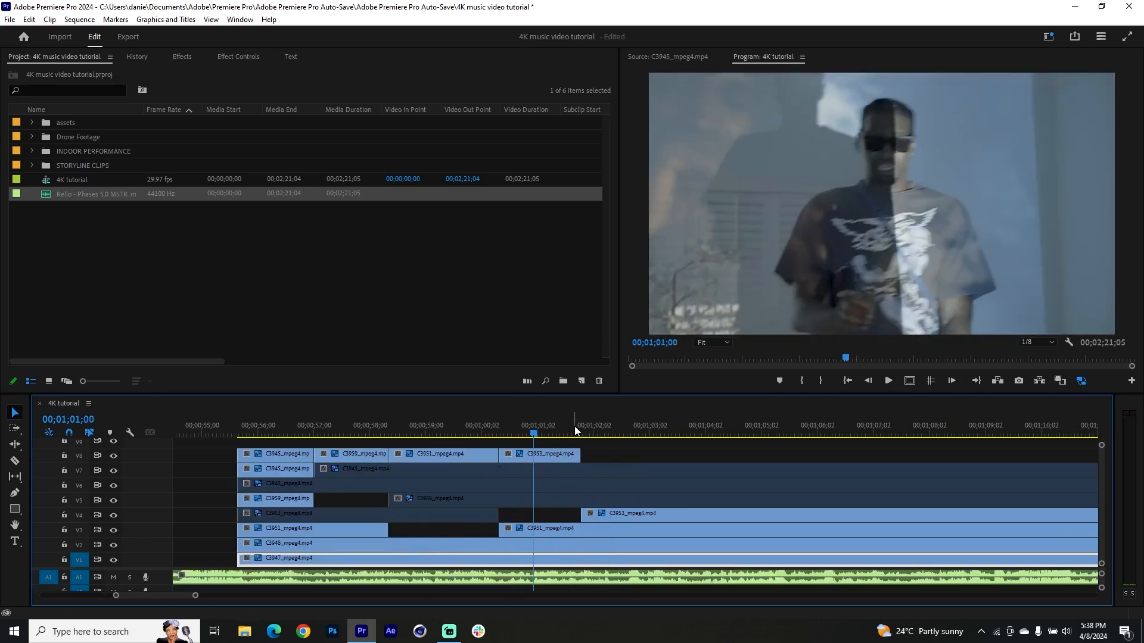
Enable the second C3945_mpeg4.mp4 segment on V7 and play it across the end of the V8 edit from 00;01;01;10
{"action": "left_click", "coordinate": [580, 425]}
{"action": "left_click", "coordinate": [587, 471]}
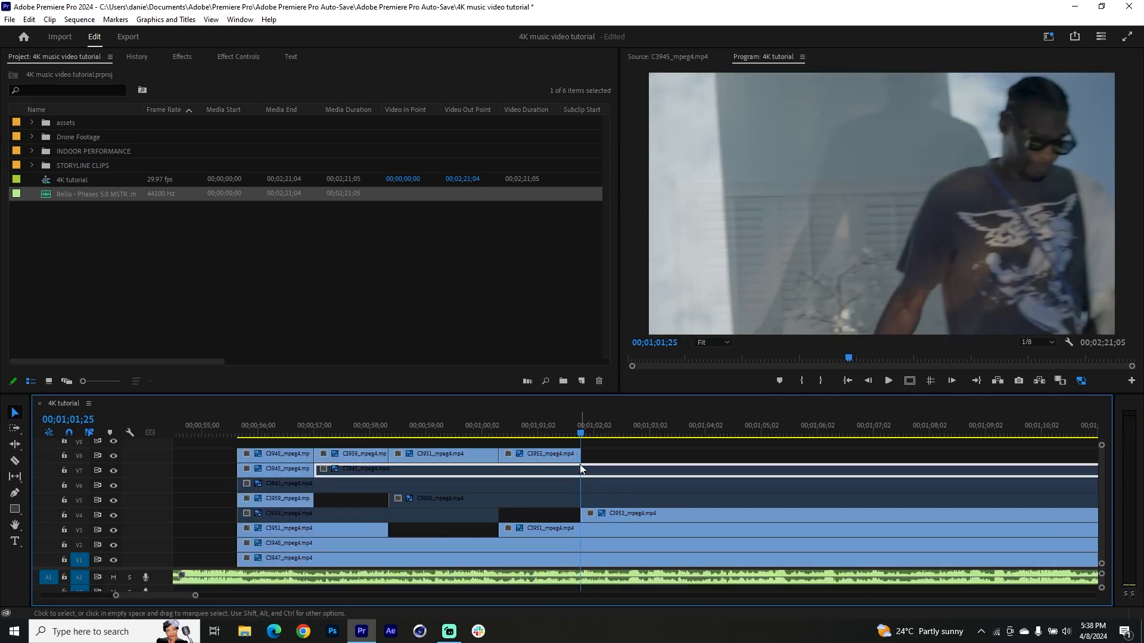
{"action": "left_click_drag", "start_coordinate": [570, 429], "coordinate": [553, 432]}
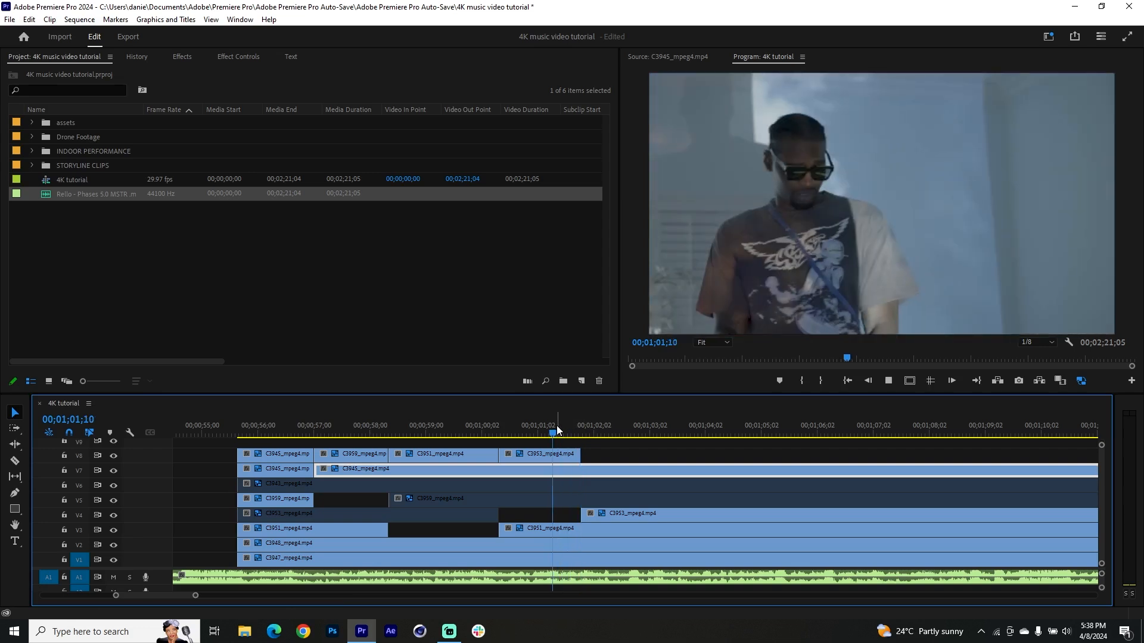
{"action": "key", "text": "space"}
{"action": "left_click_drag", "start_coordinate": [559, 424], "coordinate": [604, 446]}
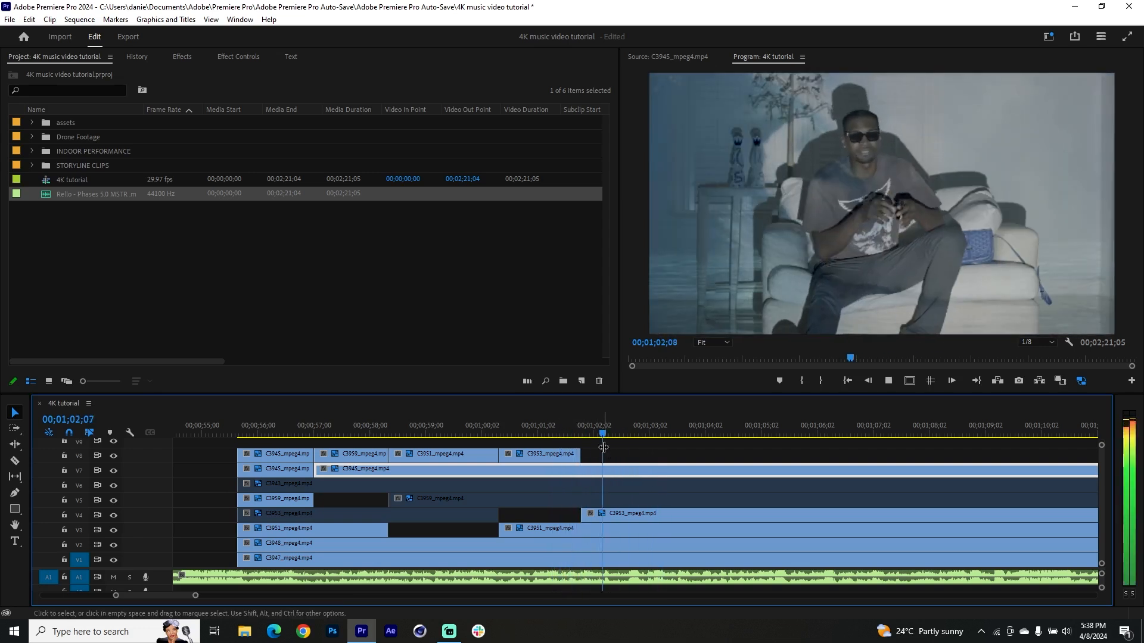
Cut out the C3945_mpeg4.mp4 section on V7 from 00;01;01;25 to about 00;01;02;15 and move it up to V8
{"action": "key", "text": "space"}
{"action": "key", "text": "ctrl+k"}
{"action": "left_click", "coordinate": [577, 436]}
{"action": "key", "text": "ctrl+k"}
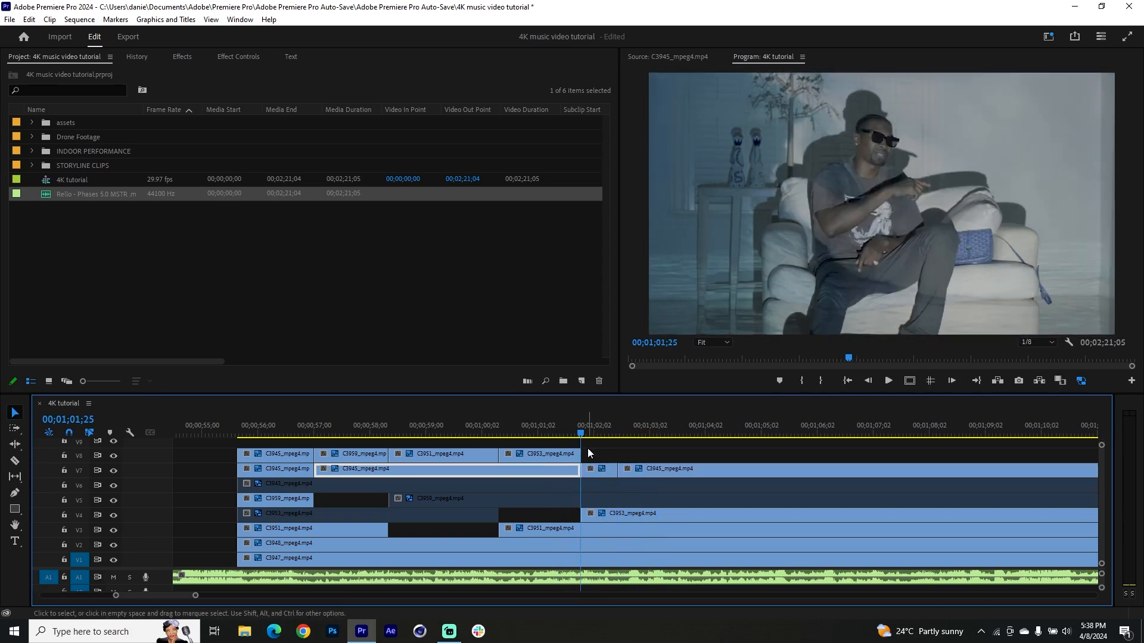
{"action": "left_click_drag", "start_coordinate": [594, 469], "coordinate": [613, 427]}
Disable the remaining takes on V7, V4 and V3 after 00;01;02;15 and play C3948_mpeg4.mp4 on V2 from 00;01;02;08
{"action": "left_click", "coordinate": [632, 470]}
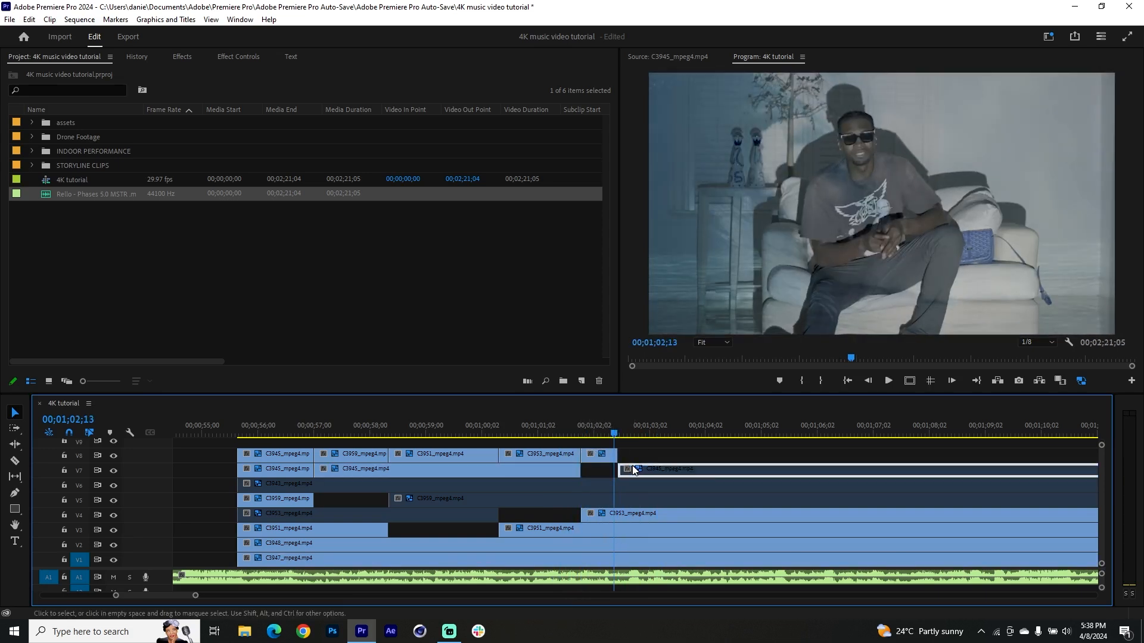
{"action": "left_click", "coordinate": [632, 516]}
{"action": "key", "text": "shift+e"}
{"action": "left_click", "coordinate": [628, 528]}
{"action": "key", "text": "shift+e"}
{"action": "left_click", "coordinate": [624, 545]}
{"action": "left_click", "coordinate": [606, 431]}
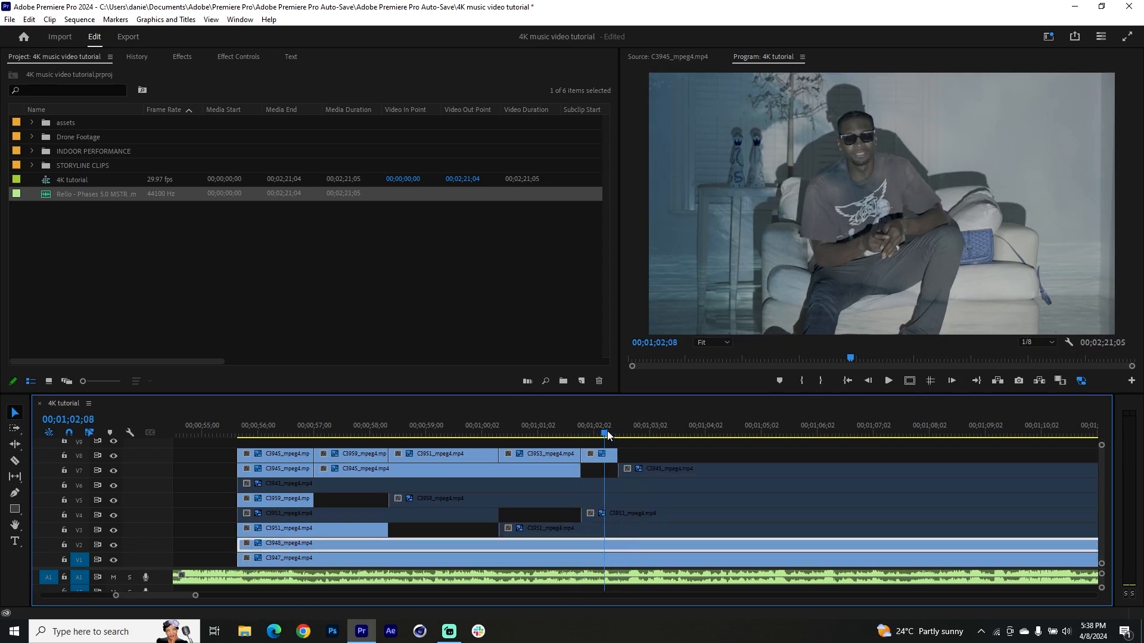
{"action": "key", "text": "space"}
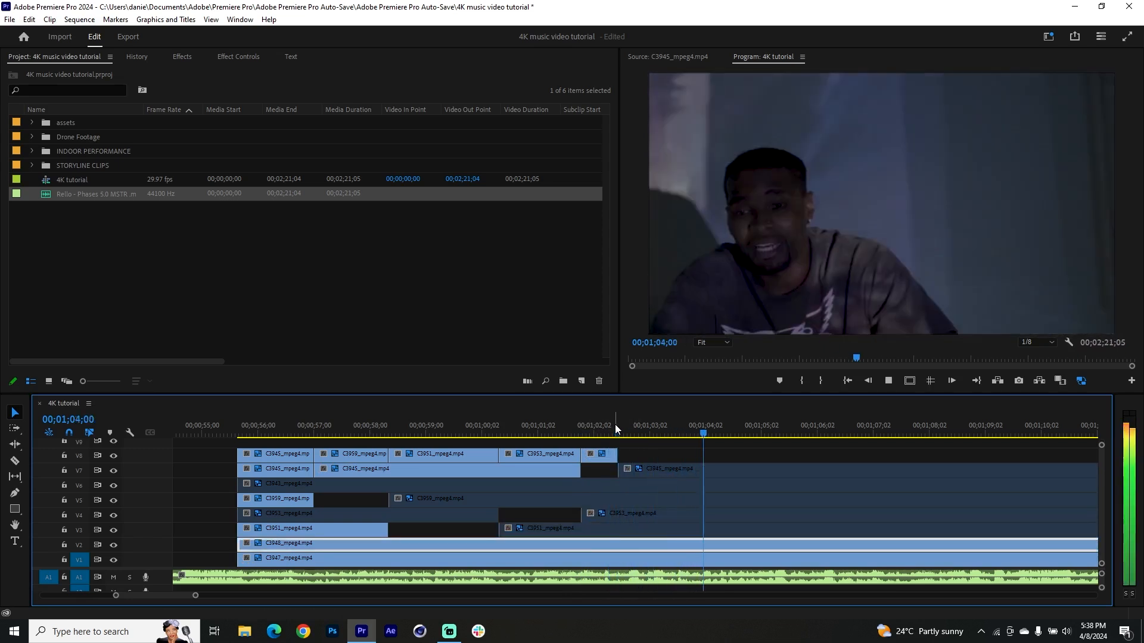
Disable C3948_mpeg4.mp4 on V2 and play C3947_mpeg4.mp4 on V1 from 00;01;02;13
{"action": "left_click", "coordinate": [616, 429]}
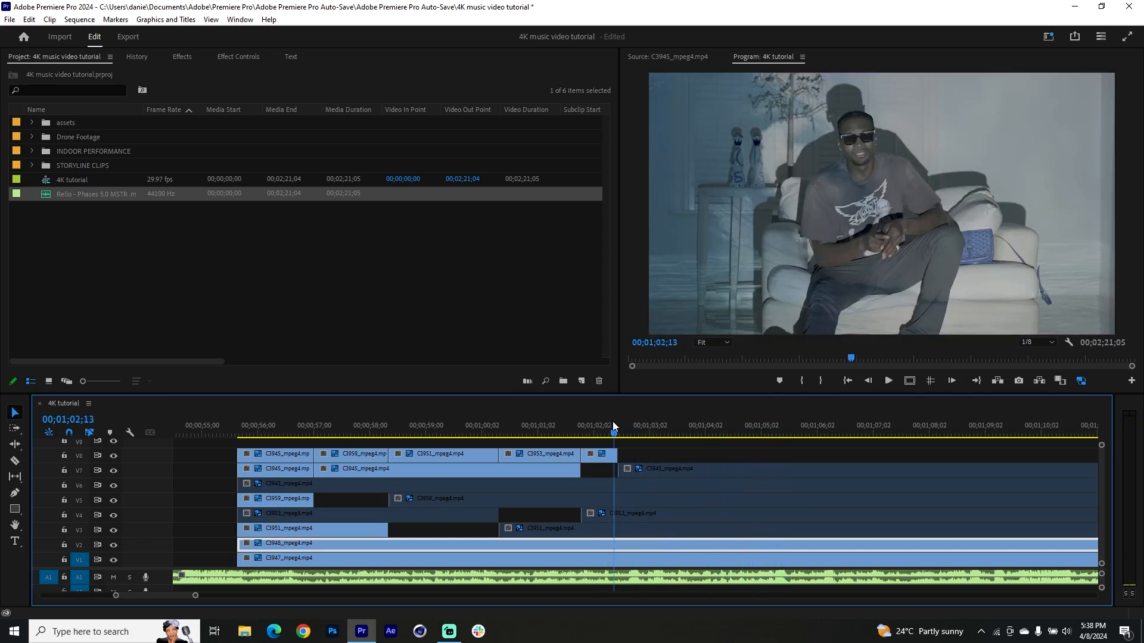
{"action": "left_click", "coordinate": [614, 541]}
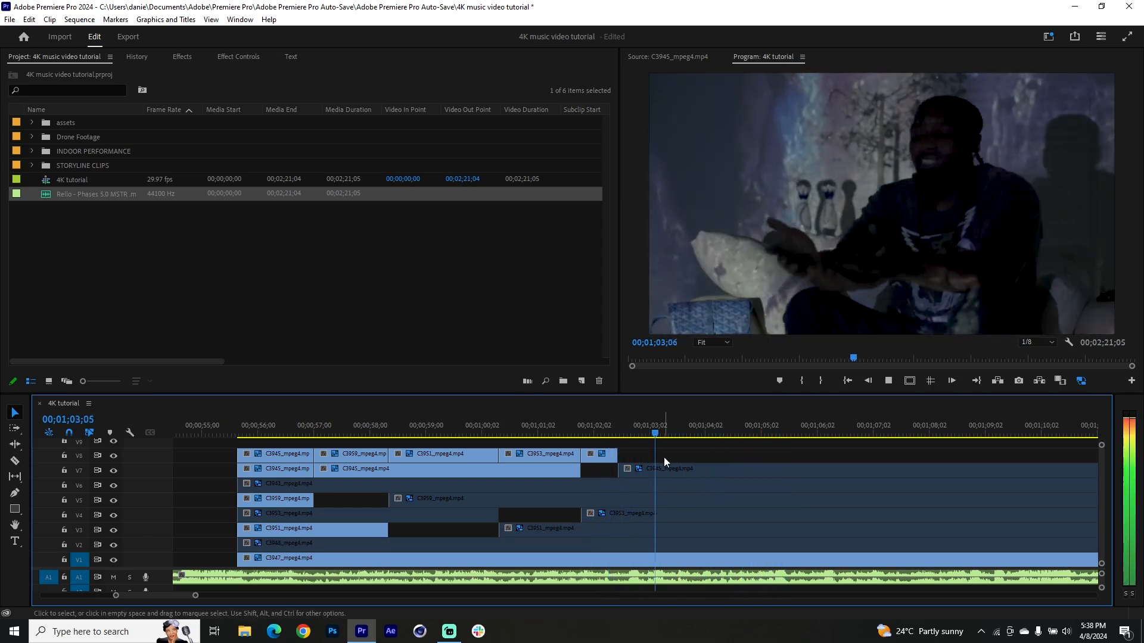
{"action": "key", "text": "space"}
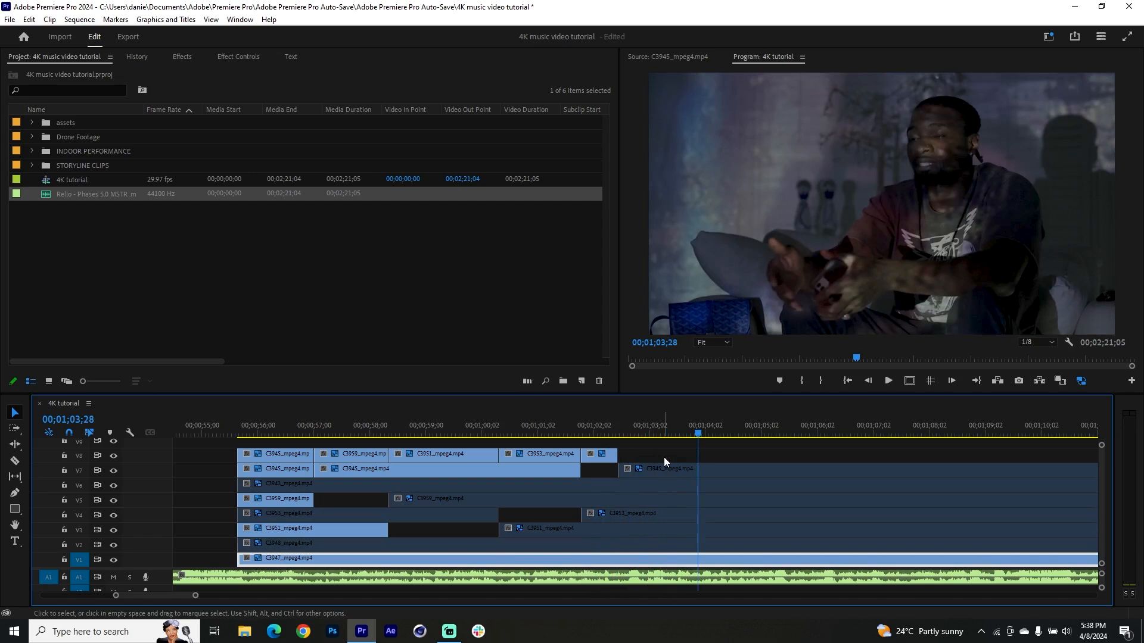
Cut C3947_mpeg4.mp4 on V1 at 00;01;03;28 and move its section from 00;01;02;15 up to V8
{"action": "scroll", "coordinate": [653, 514], "scroll_direction": "up", "scroll_amount": 1}
{"action": "key", "text": "ctrl+k"}
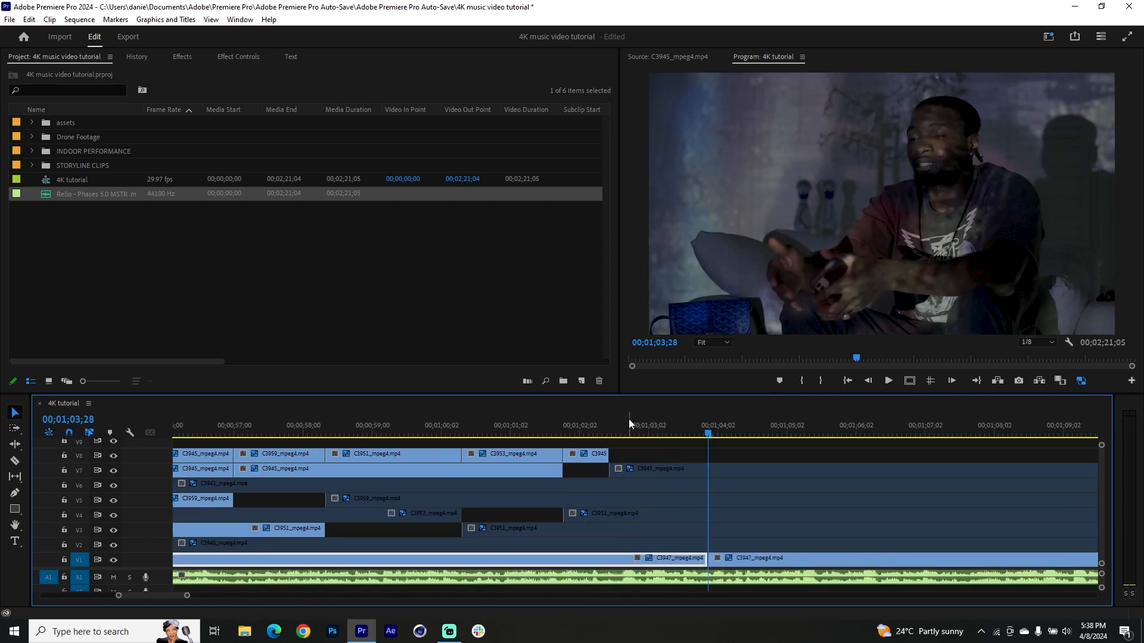
{"action": "left_click_drag", "start_coordinate": [638, 560], "coordinate": [634, 454]}
Play across the new V8 clip, extend its end to about 00;01;05;18 and trim its start to 00;01;03;28
{"action": "left_click", "coordinate": [584, 426]}
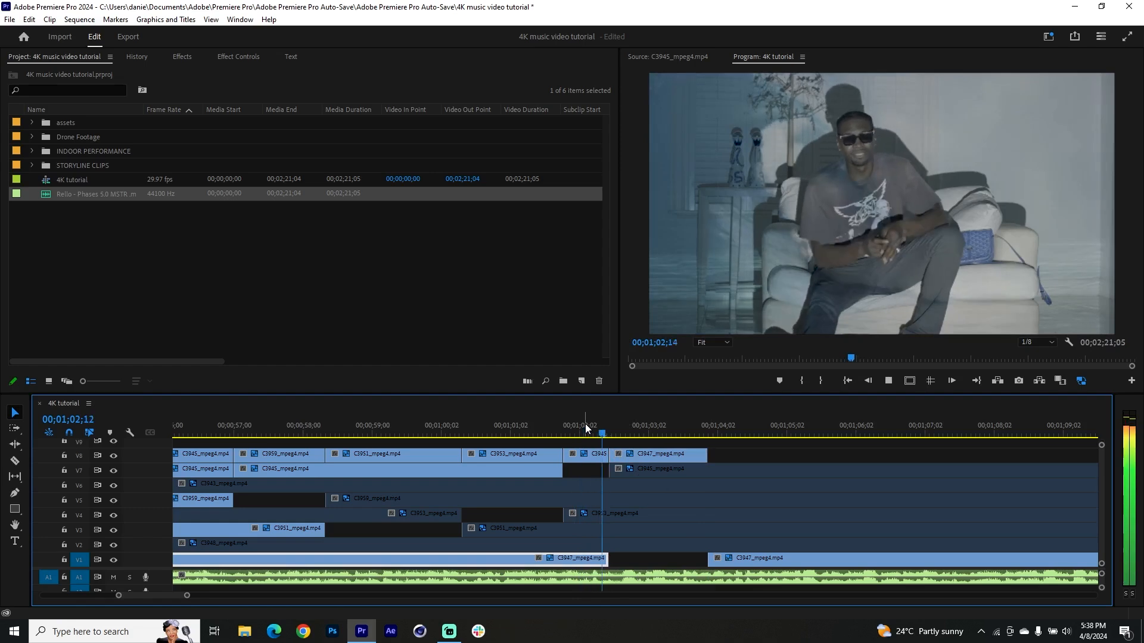
{"action": "key", "text": "space"}
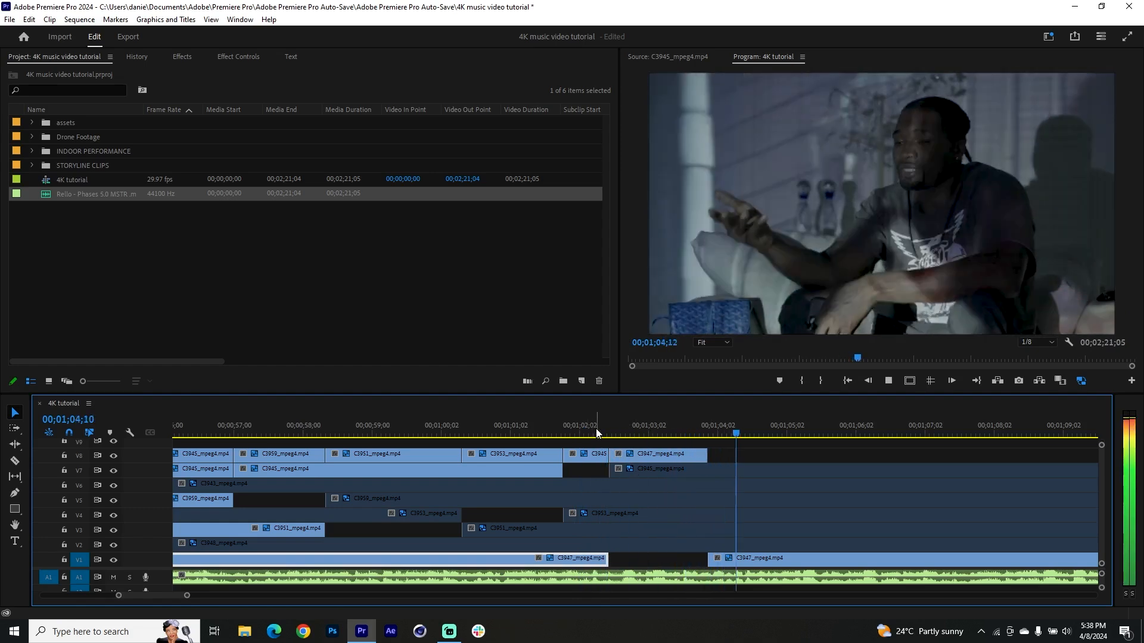
{"action": "key", "text": "space"}
{"action": "left_click_drag", "start_coordinate": [707, 454], "coordinate": [822, 459]}
{"action": "left_click_drag", "start_coordinate": [610, 454], "coordinate": [708, 454]}
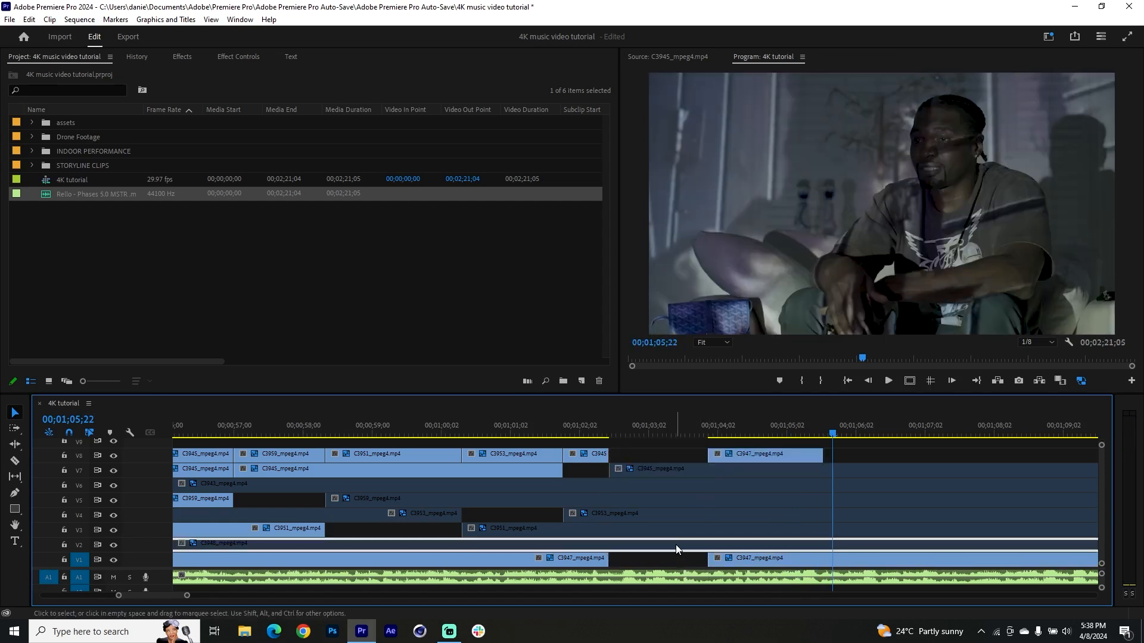
Enable C3948_mpeg4.mp4 on V2, cut it from 00;01;02;15 to 00;01;03;28 and move that section into the V8 gap
{"action": "left_click_drag", "start_coordinate": [623, 425], "coordinate": [609, 424]}
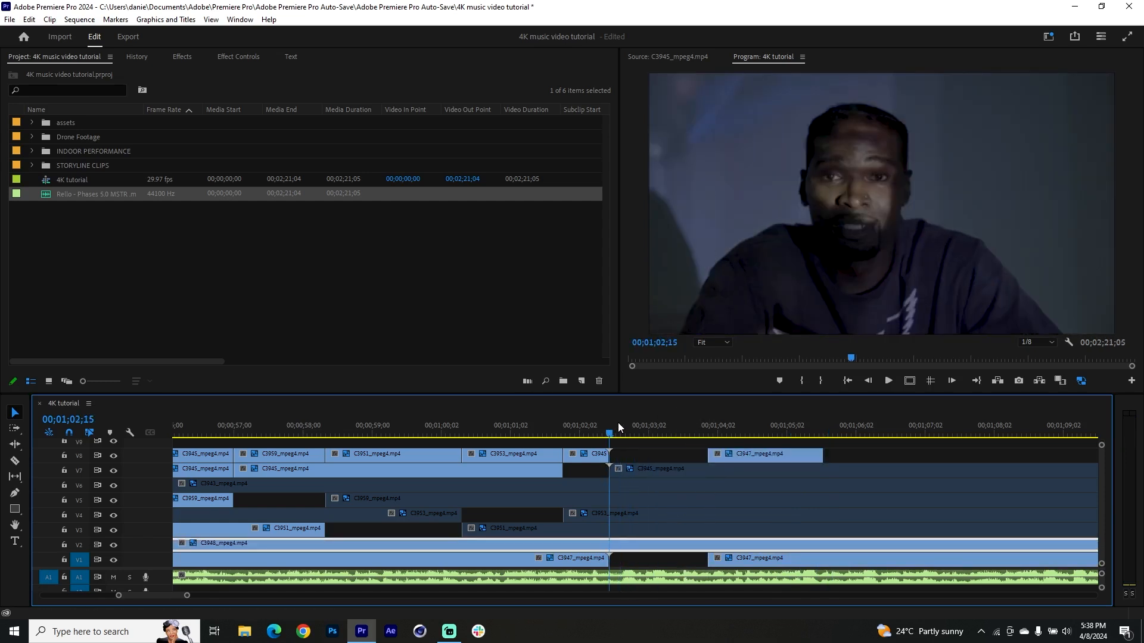
{"action": "key", "text": "ctrl+k"}
{"action": "left_click_drag", "start_coordinate": [698, 430], "coordinate": [707, 430]}
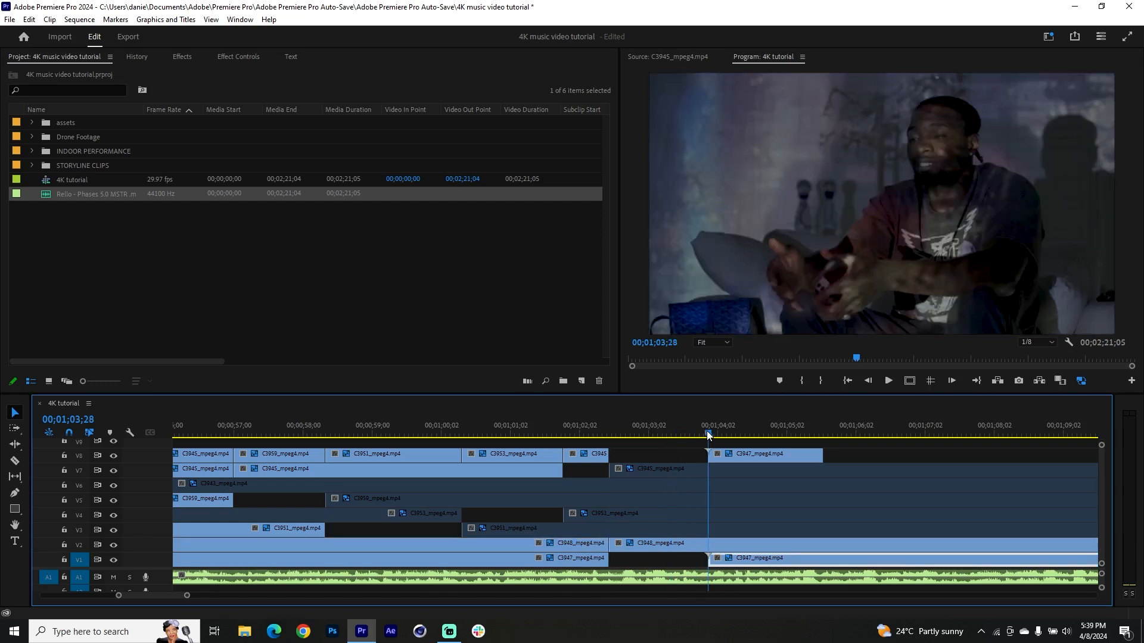
{"action": "left_click", "coordinate": [675, 545]}
{"action": "key", "text": "ctrl+k"}
{"action": "left_click_drag", "start_coordinate": [667, 542], "coordinate": [655, 543]}
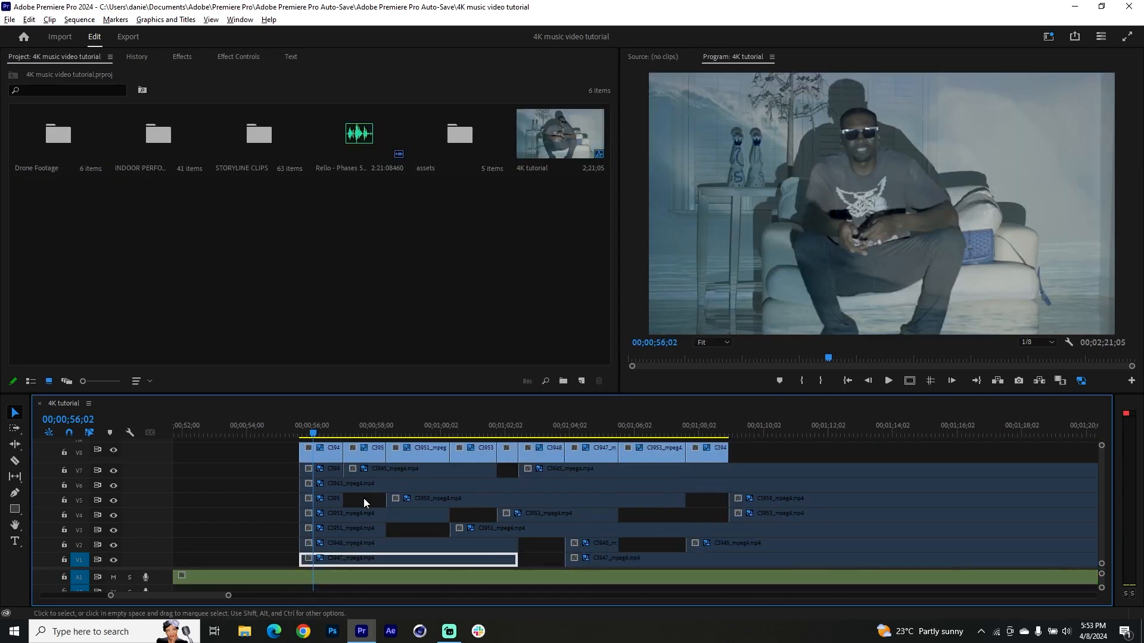
Play the assembled performance edit on V8 from about 00;00;55;19
{"action": "scroll", "coordinate": [363, 498], "scroll_direction": "up", "scroll_amount": 2}
{"action": "scroll", "coordinate": [453, 465], "scroll_direction": "left", "scroll_amount": 2}
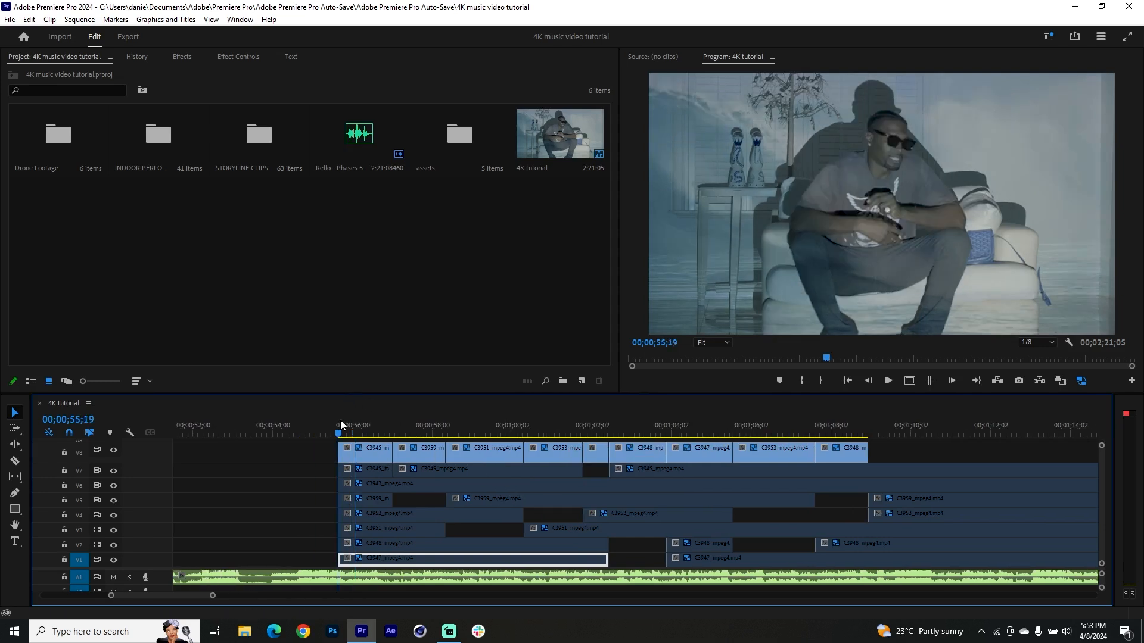
{"action": "scroll", "coordinate": [387, 420], "scroll_direction": "left", "scroll_amount": 1}
{"action": "key", "text": "space"}
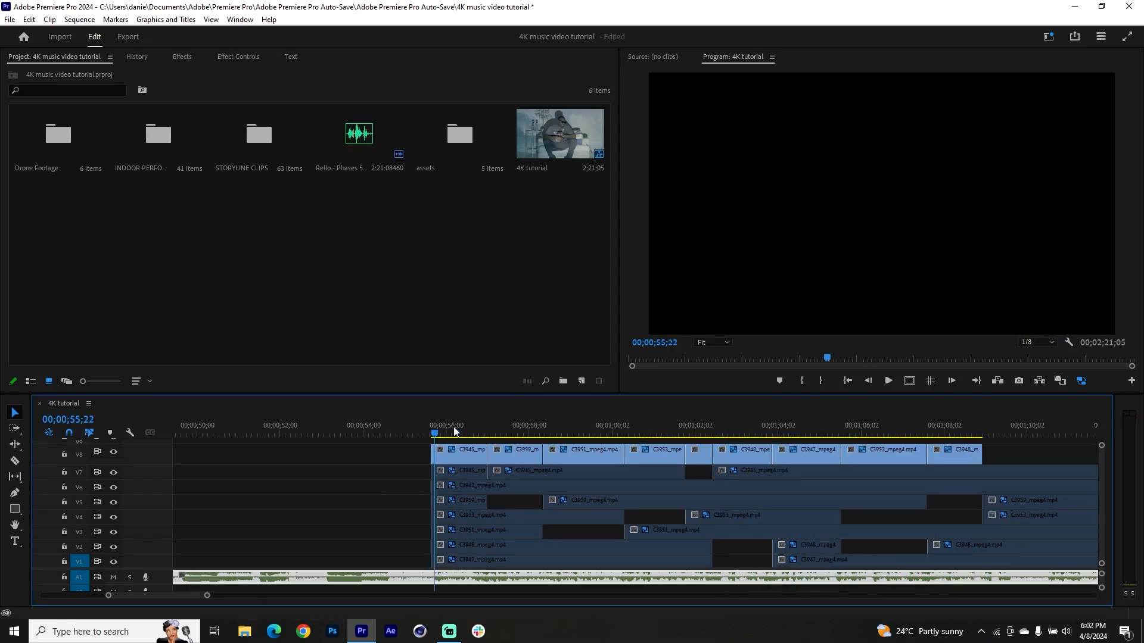
{"action": "mouse_move", "coordinate": [453, 427]}
{"action": "left_mouse_down"}
{"action": "mouse_move", "coordinate": [436, 430]}
{"action": "mouse_move", "coordinate": [455, 426]}
{"action": "left_mouse_up"}
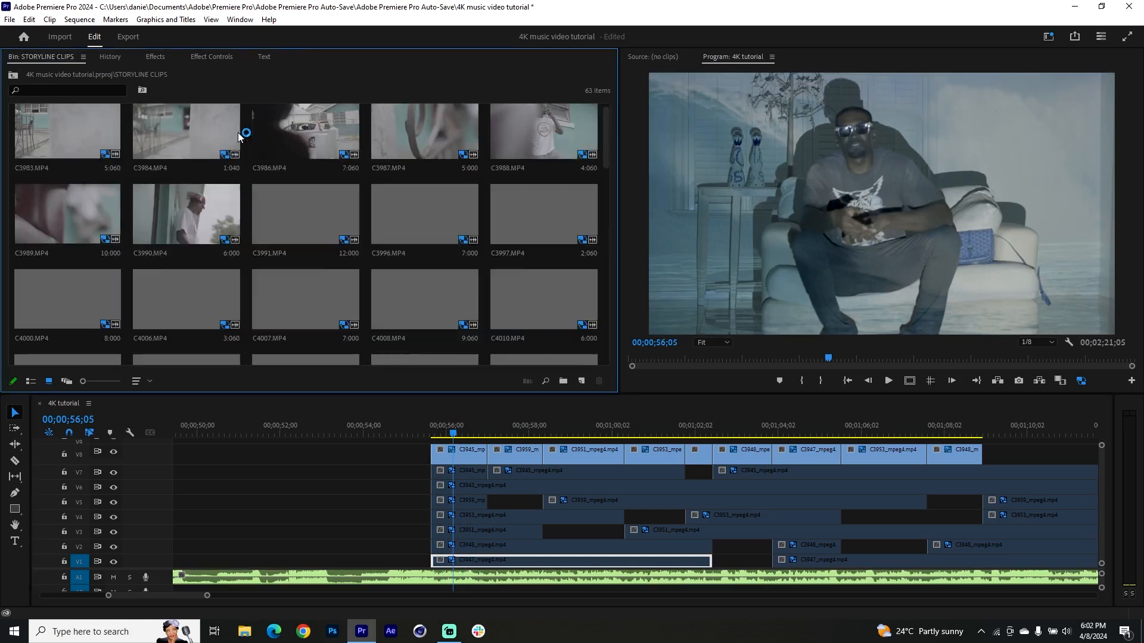
Open C3984.MP4 from the STORYLINE CLIPS bin and set its in point at 23:02:41:021
{"action": "left_click", "coordinate": [166, 157]}
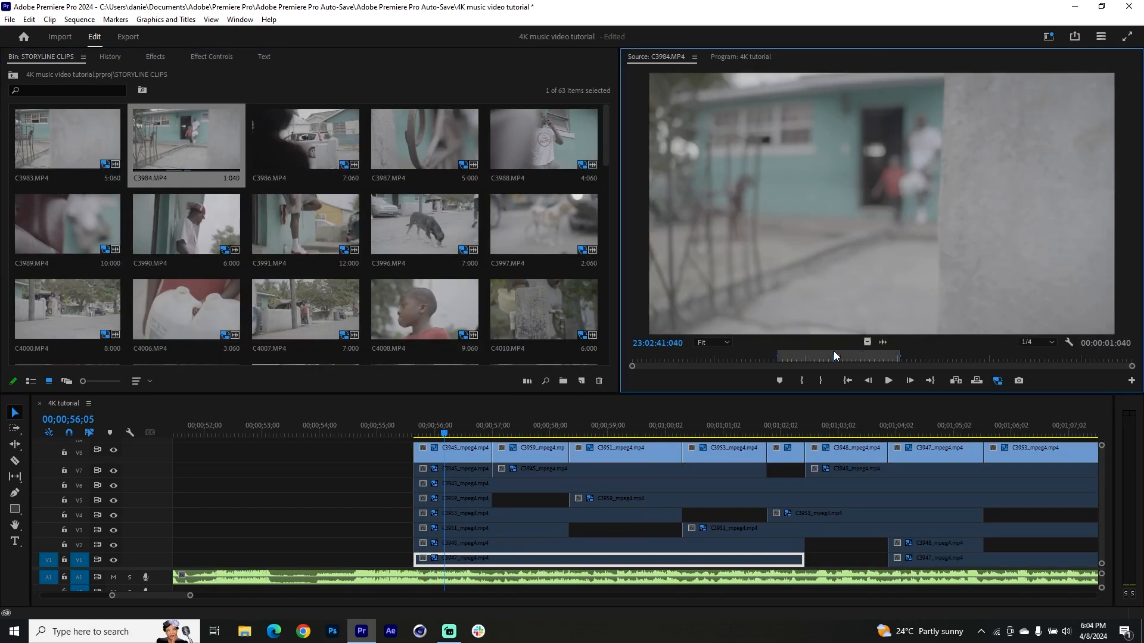
{"action": "left_click_drag", "start_coordinate": [834, 356], "coordinate": [824, 360]}
{"action": "left_click", "coordinate": [794, 385]}
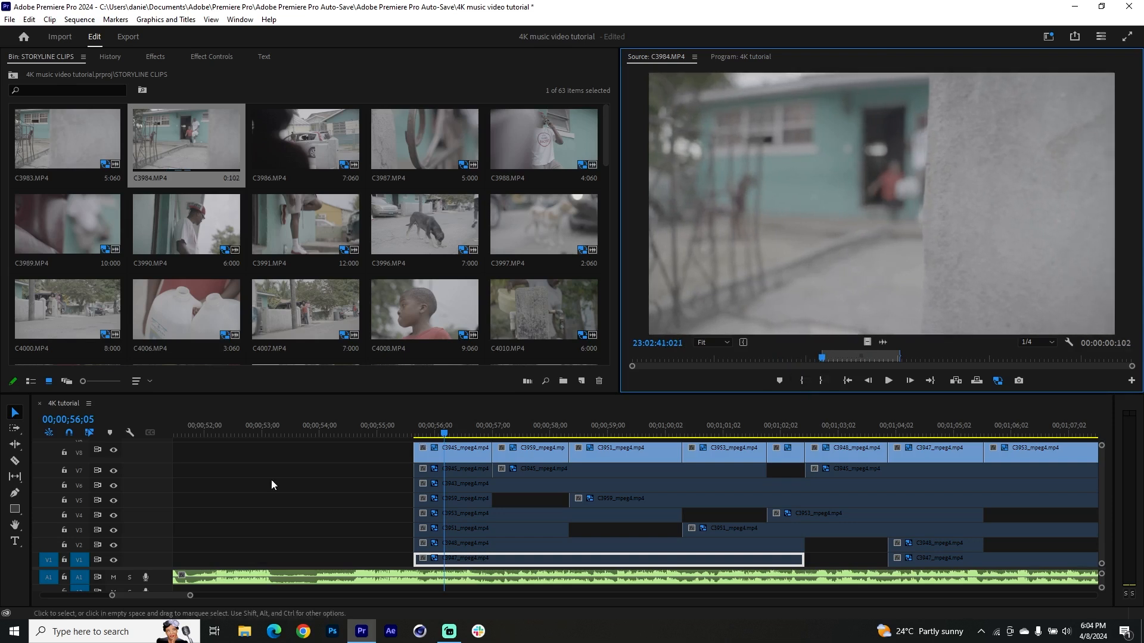
Place only the video of C3984.MP4 on V9 at about 00;00;56;21 and give it the LIGHT RED label
{"action": "scroll", "coordinate": [151, 505], "scroll_direction": "up", "scroll_amount": 1}
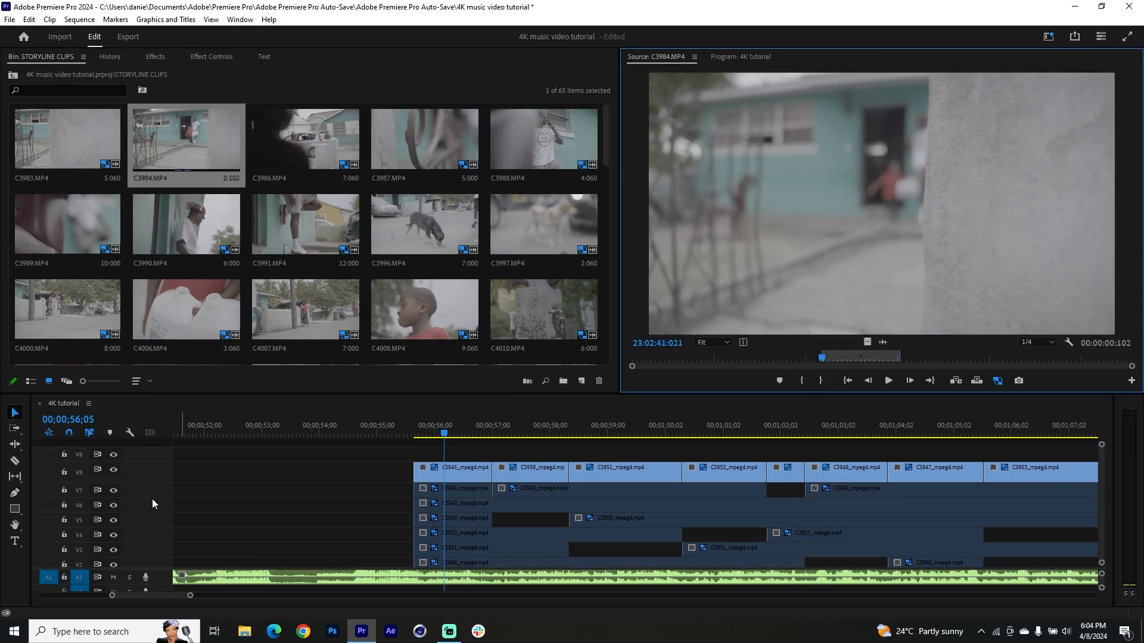
{"action": "scroll", "coordinate": [154, 494], "scroll_direction": "down", "scroll_amount": 1}
{"action": "scroll", "coordinate": [154, 494], "scroll_direction": "up", "scroll_amount": 1}
{"action": "left_click_drag", "start_coordinate": [854, 343], "coordinate": [501, 454]}
{"action": "right_click", "coordinate": [500, 453]}
{"action": "mouse_move", "coordinate": [617, 368]}
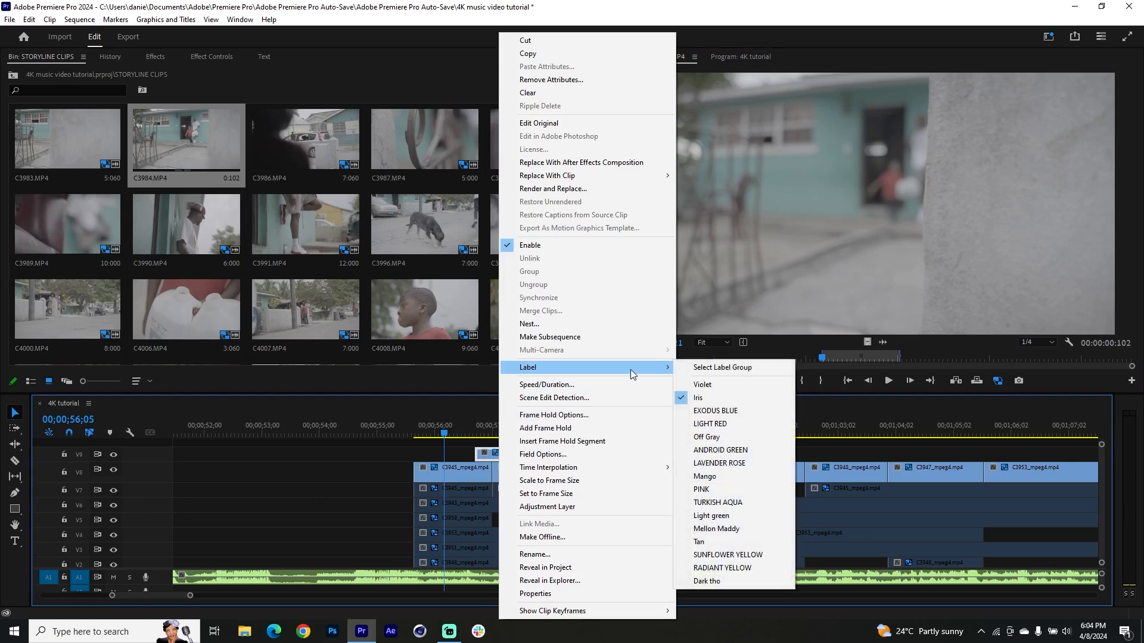
{"action": "left_click", "coordinate": [712, 424]}
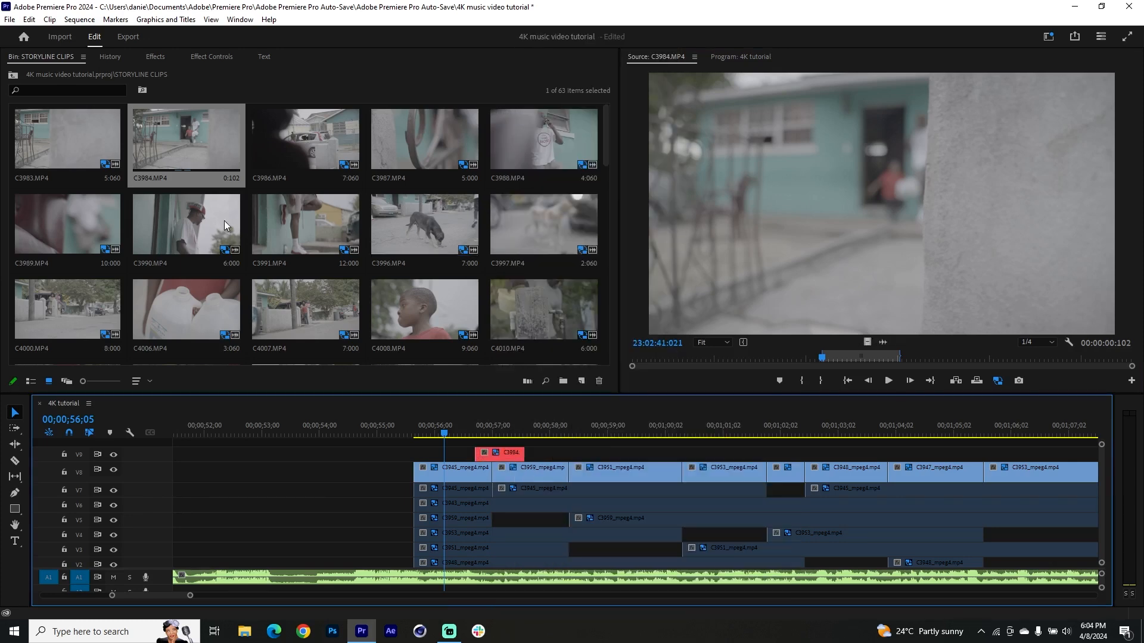
Open C3988.MP4 and mark its in point at 23:03:03:033 and out point at 23:03:04:008
{"action": "double_click", "coordinate": [544, 139]}
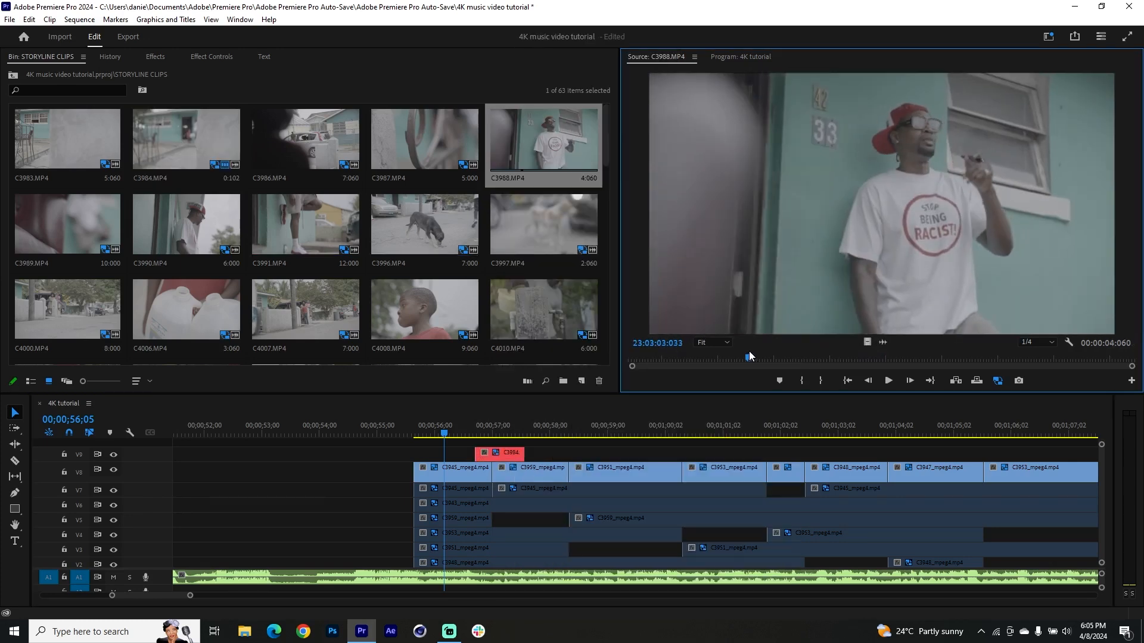
{"action": "left_click", "coordinate": [802, 382]}
{"action": "left_click_drag", "start_coordinate": [750, 358], "coordinate": [836, 358]}
{"action": "left_click", "coordinate": [818, 381]}
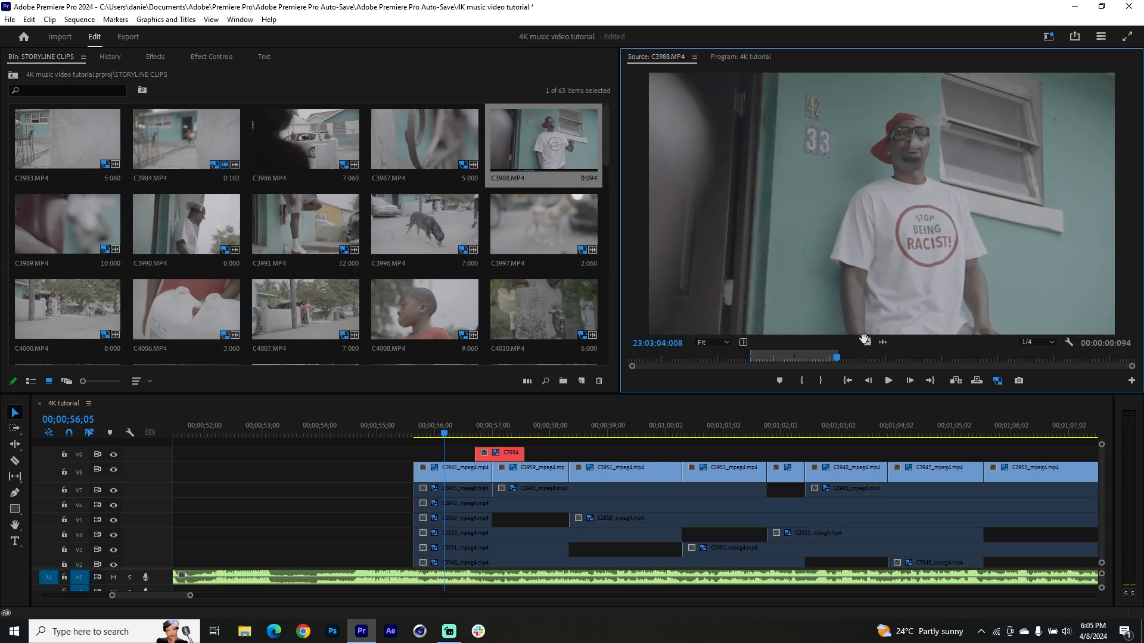
Place only the video of C3988.MP4 on V9 at about 00;00;58;05 and give it the LIGHT RED label
{"action": "left_click_drag", "start_coordinate": [580, 453], "coordinate": [554, 452]}
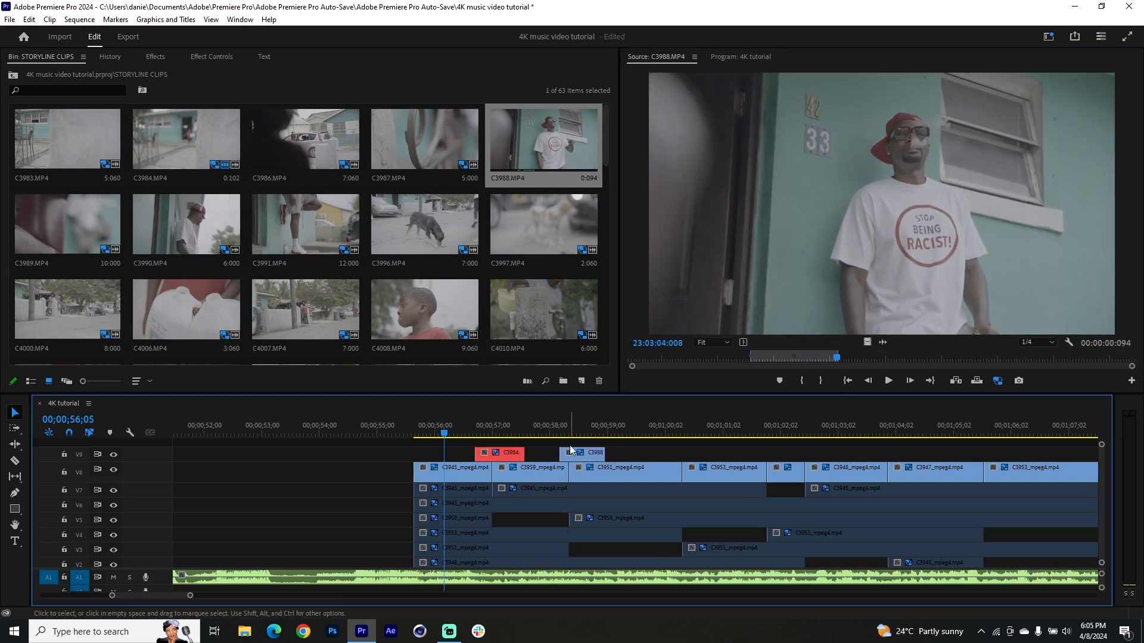
{"action": "scroll", "coordinate": [564, 448], "scroll_direction": "up", "scroll_amount": 2}
{"action": "right_click", "coordinate": [608, 456]}
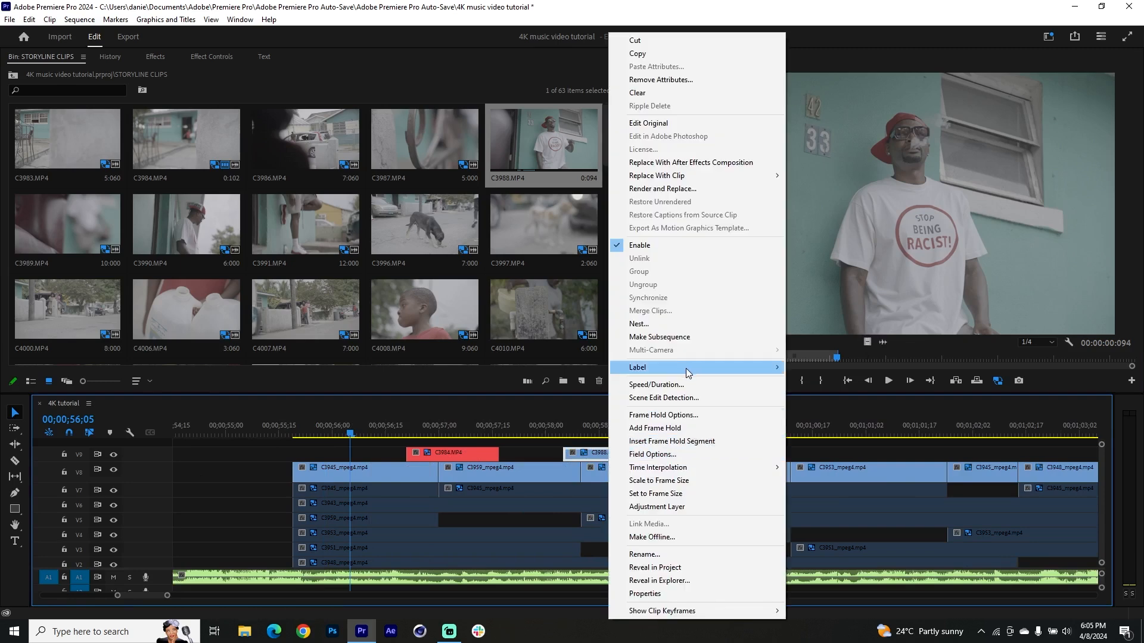
{"action": "left_click", "coordinate": [805, 465]}
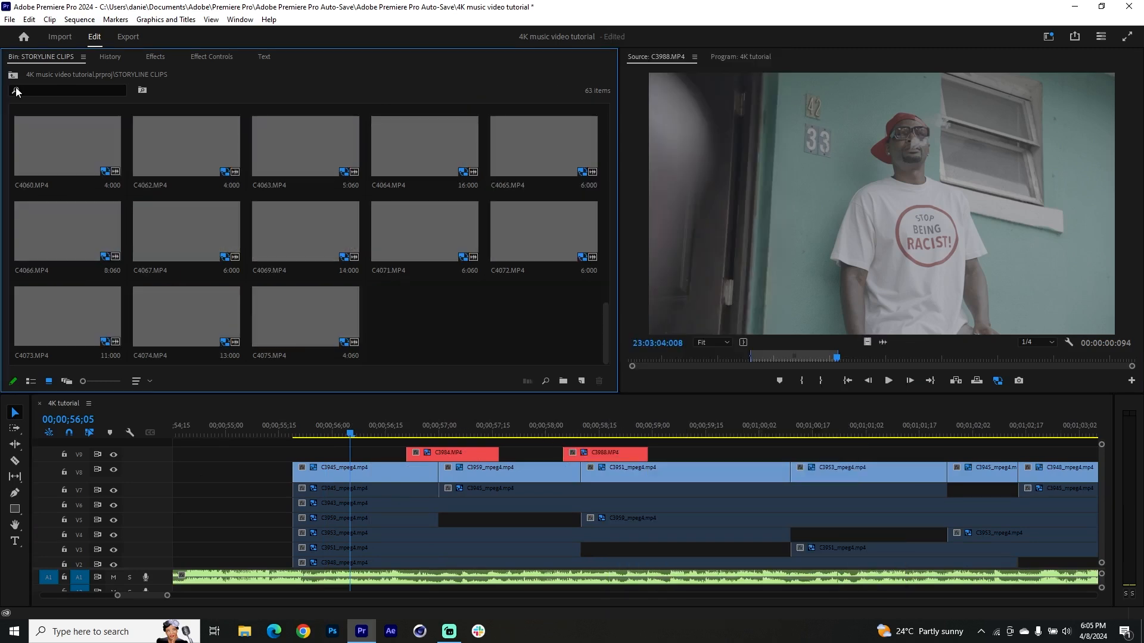
Mark DJI_0566.MP4 from the Drone Footage bin in the source monitor, place only its video on V9 at about 00;00;59;19, and label it LIGHT RED
{"action": "double_click", "coordinate": [566, 141]}
{"action": "mouse_move", "coordinate": [936, 358]}
{"action": "left_mouse_down"}
{"action": "mouse_move", "coordinate": [964, 358]}
{"action": "mouse_move", "coordinate": [945, 357]}
{"action": "left_mouse_up"}
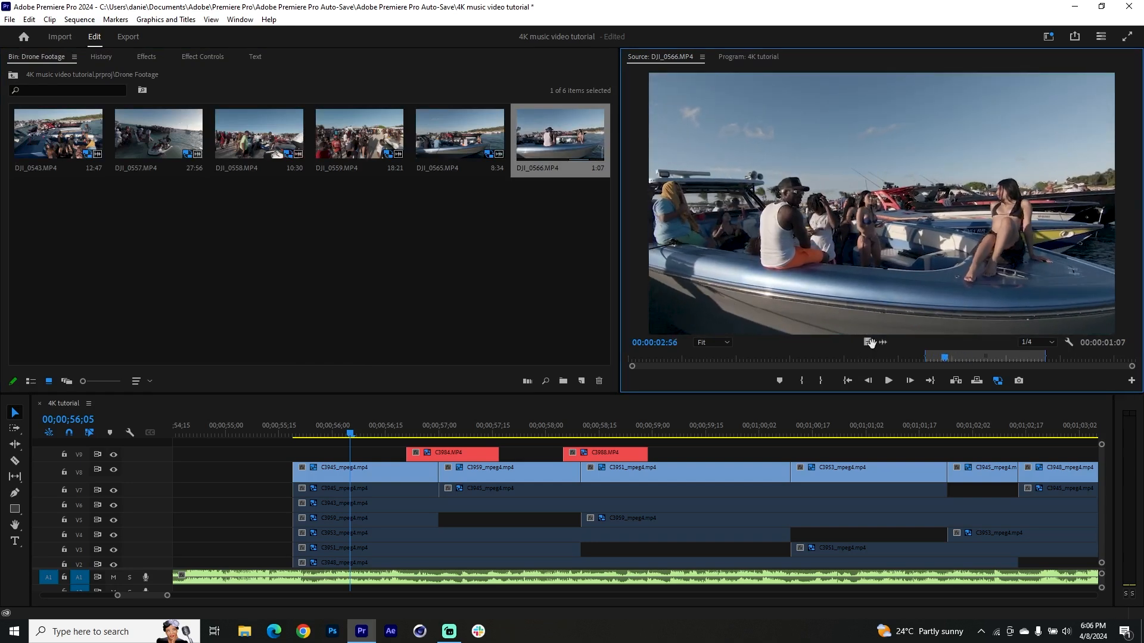
{"action": "left_click_drag", "start_coordinate": [722, 438], "coordinate": [726, 457]}
{"action": "right_click", "coordinate": [807, 453]}
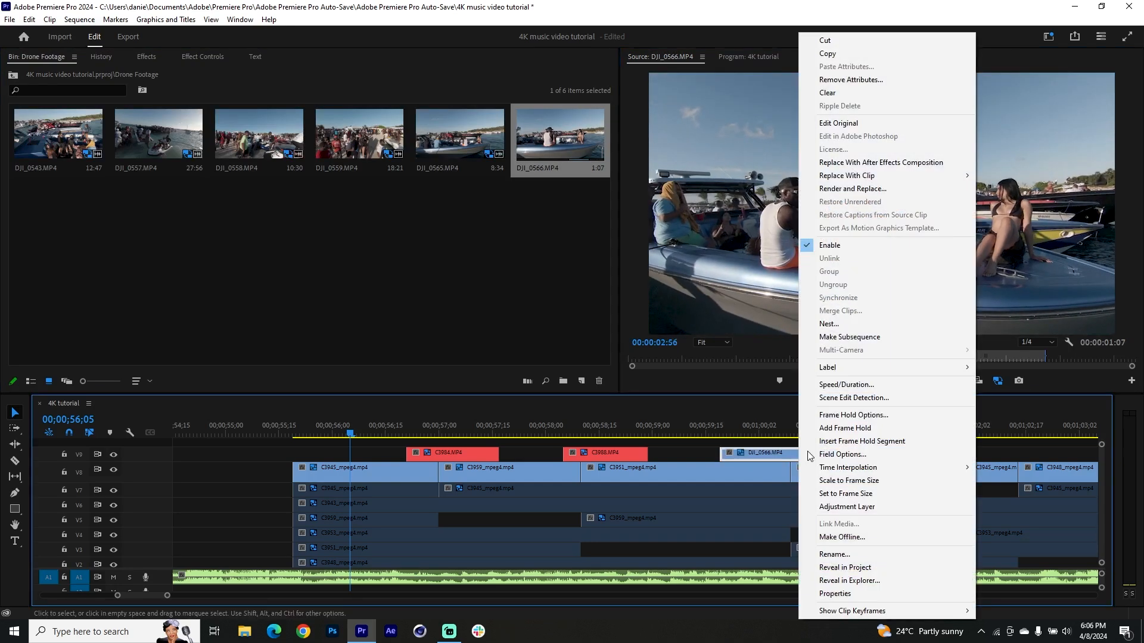
{"action": "mouse_move", "coordinate": [859, 370]}
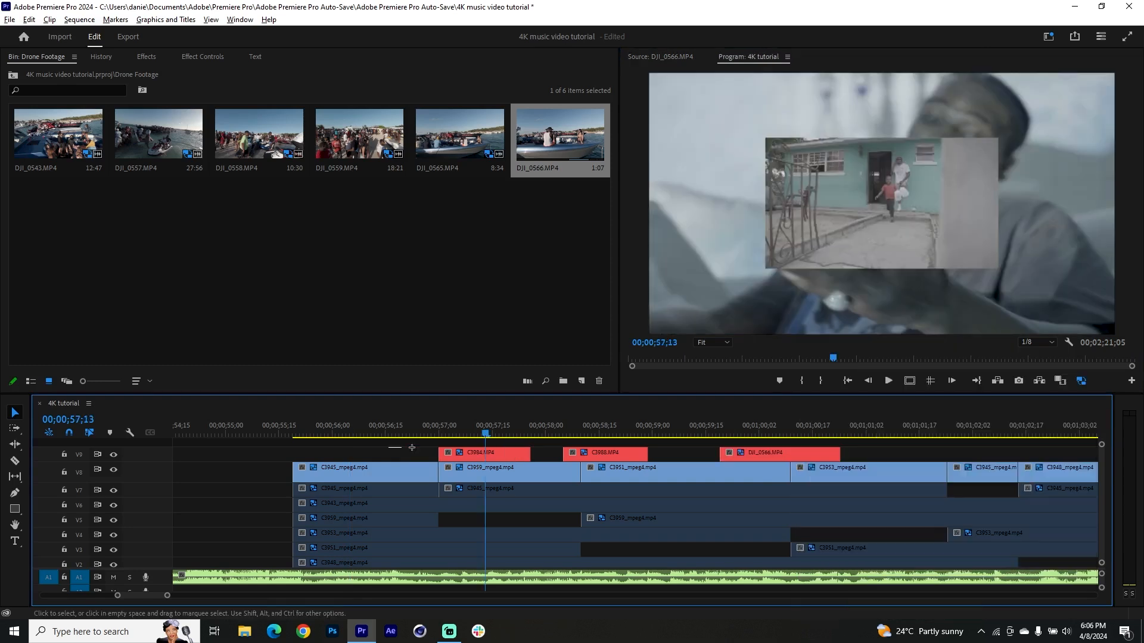
Select the three red clips on V9 and apply Set to Frame Size to them
{"action": "left_click_drag", "start_coordinate": [412, 447], "coordinate": [837, 455]}
{"action": "right_click", "coordinate": [791, 452]}
{"action": "left_click", "coordinate": [839, 498]}
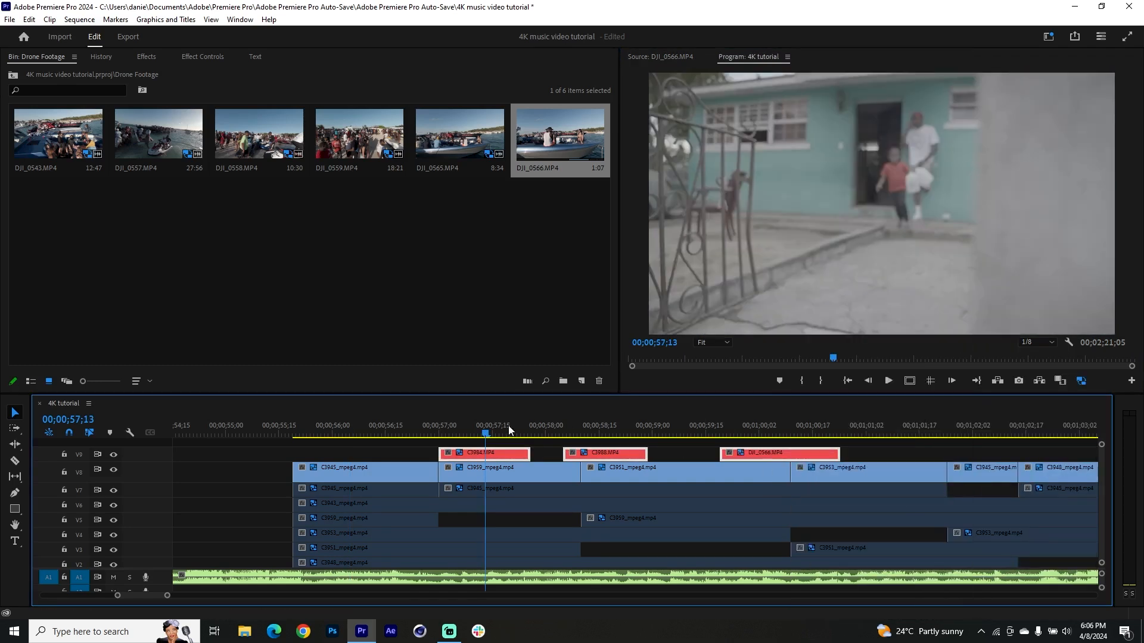
Reposition the V9 clips: C3984.MP4 at about 00;00;58;10, DJI_0566.MP4 at about 00;01;03;06 and C3988.MP4 at about 00;01;07;19
{"action": "left_click_drag", "start_coordinate": [493, 454], "coordinate": [845, 455]}
{"action": "left_click", "coordinate": [677, 456]}
{"action": "left_click_drag", "start_coordinate": [460, 428], "coordinate": [399, 431]}
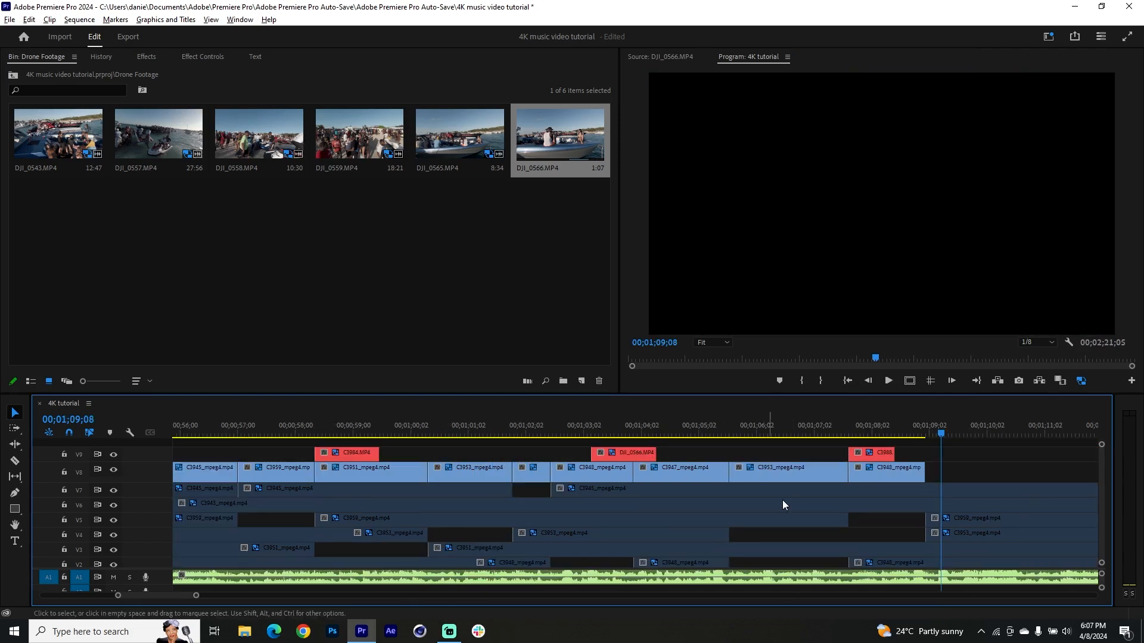
Trim the V8 performance clips beneath the three red storyline clips and move those clips from V9 down onto V8
{"action": "scroll", "coordinate": [781, 500], "scroll_direction": "down", "scroll_amount": 3}
{"action": "scroll", "coordinate": [596, 475], "scroll_direction": "up", "scroll_amount": 4}
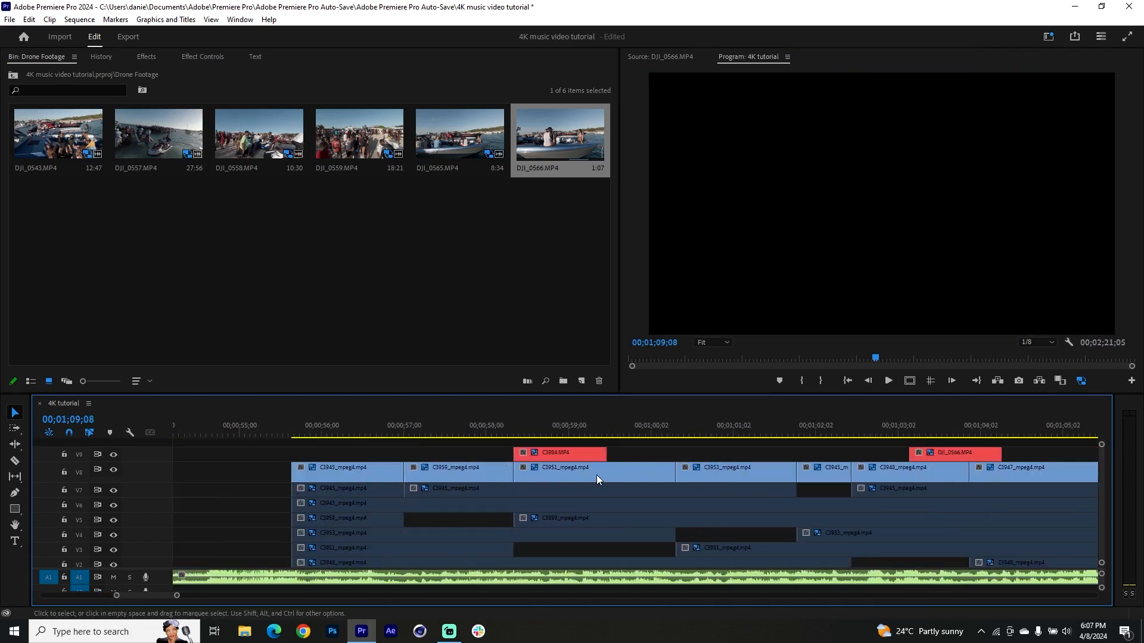
{"action": "left_click_drag", "start_coordinate": [516, 470], "coordinate": [560, 469]}
{"action": "scroll", "coordinate": [784, 479], "scroll_direction": "down", "scroll_amount": 2}
{"action": "left_click_drag", "start_coordinate": [879, 454], "coordinate": [879, 471]}
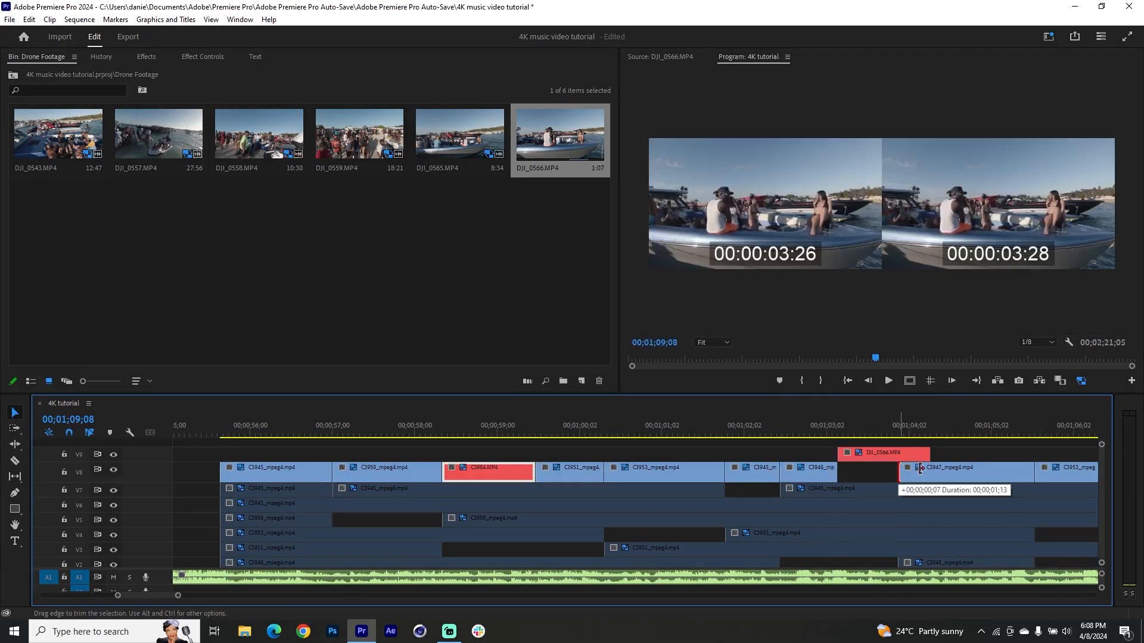
{"action": "scroll", "coordinate": [923, 468], "scroll_direction": "down", "scroll_amount": 2}
{"action": "mouse_move", "coordinate": [901, 468]}
{"action": "left_mouse_down"}
{"action": "mouse_move", "coordinate": [939, 468]}
{"action": "mouse_move", "coordinate": [914, 470]}
{"action": "left_mouse_up"}
{"action": "left_click", "coordinate": [912, 457]}
Set the playhead to 00;00;59;06 and move C3984.MP4 from V8 back up to V9
{"action": "left_click", "coordinate": [362, 425]}
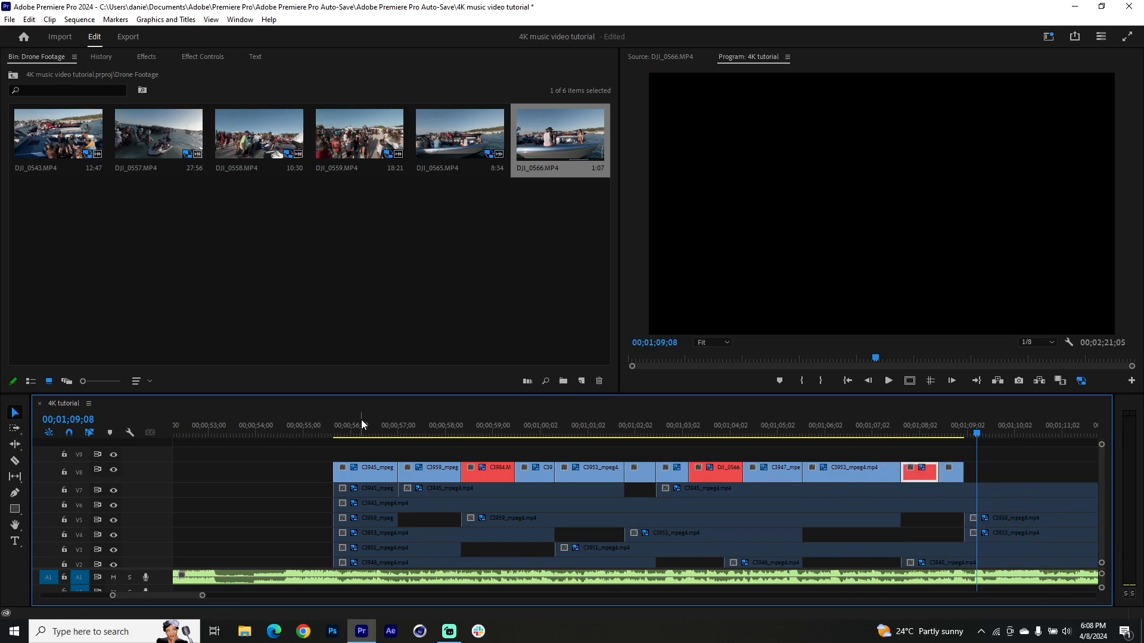
{"action": "scroll", "coordinate": [353, 508], "scroll_direction": "up", "scroll_amount": 1}
{"action": "scroll", "coordinate": [353, 506], "scroll_direction": "up", "scroll_amount": 2}
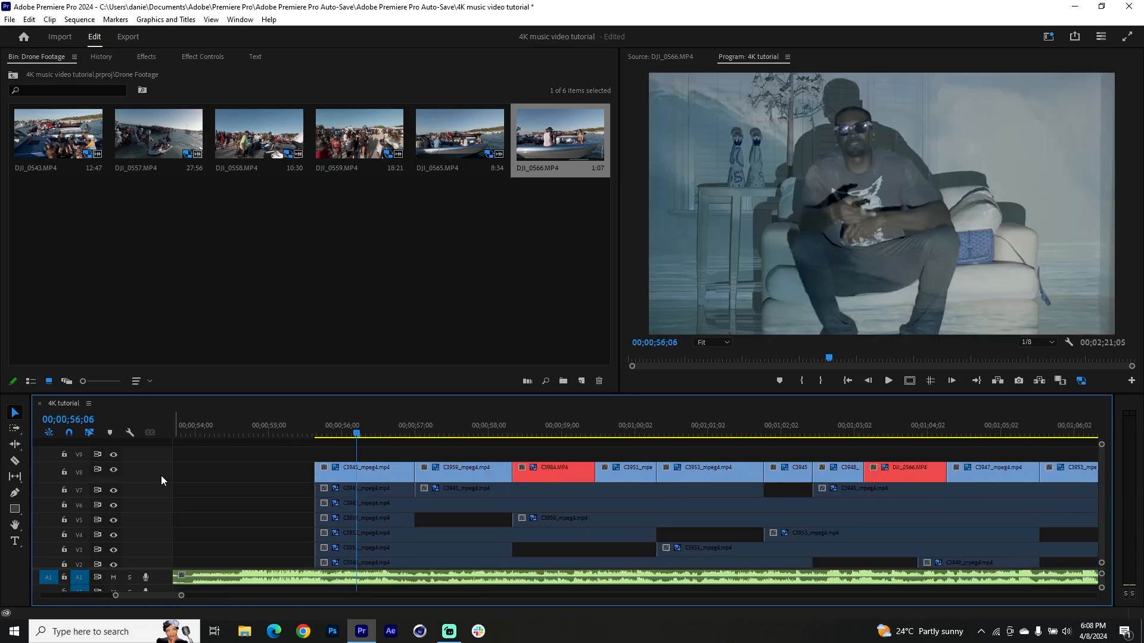
{"action": "left_click_drag", "start_coordinate": [536, 426], "coordinate": [577, 425]}
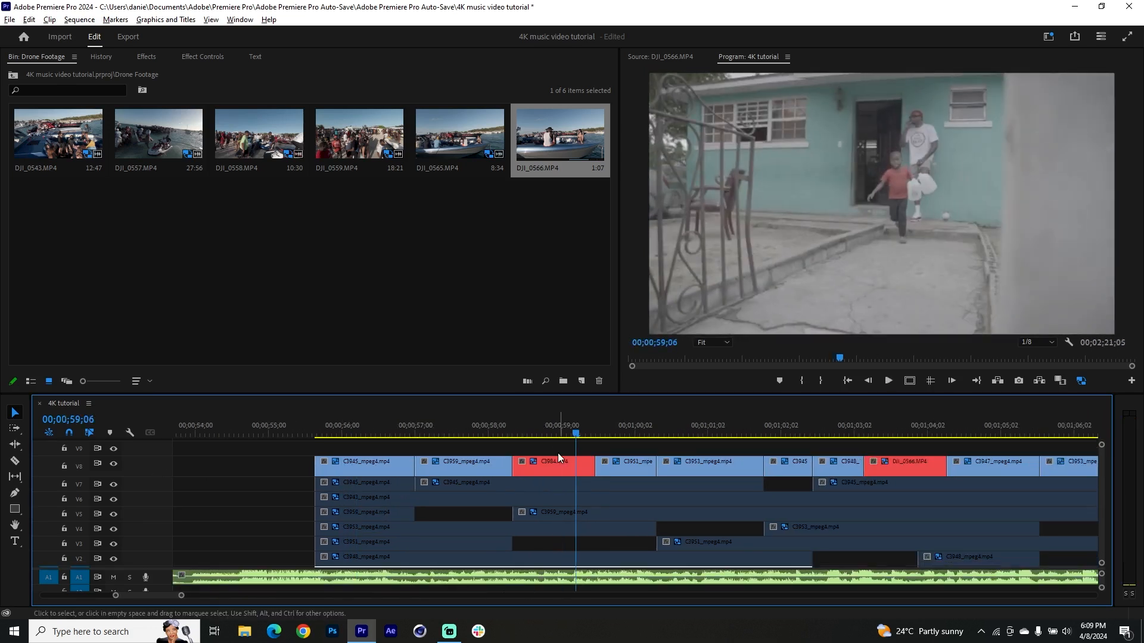
{"action": "scroll", "coordinate": [542, 459], "scroll_direction": "up", "scroll_amount": 2}
{"action": "left_click_drag", "start_coordinate": [596, 468], "coordinate": [597, 447]}
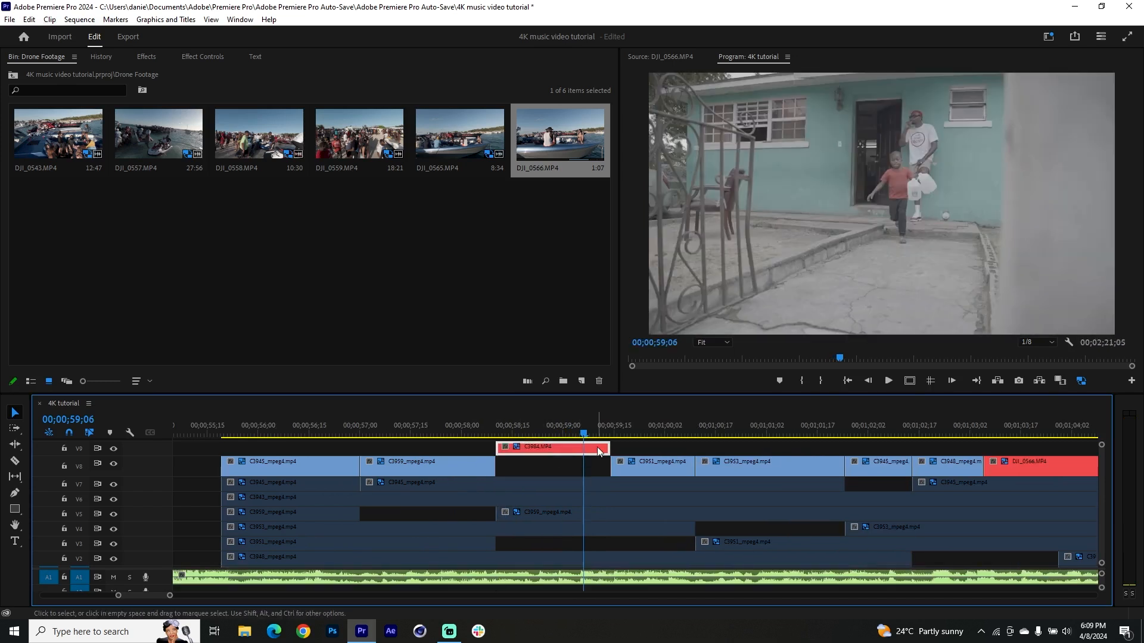
Expand V9, show time remapping speed on C3984.MP4, add a speed keyframe at 00;00;59;06, and slow down the section after it
{"action": "double_click", "coordinate": [148, 446]}
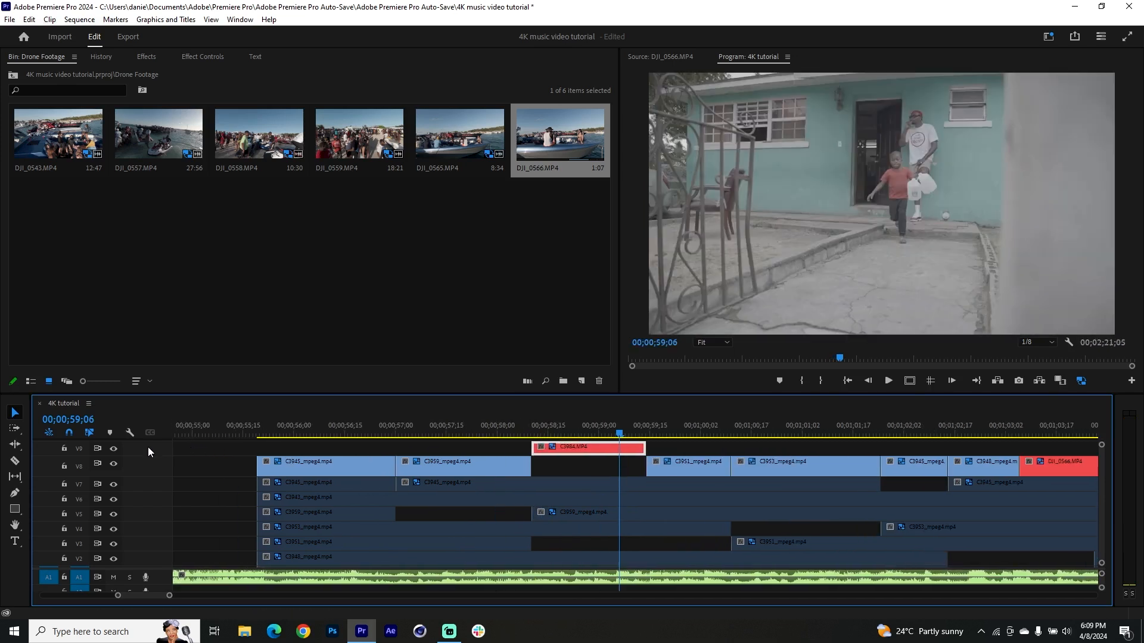
{"action": "right_click", "coordinate": [537, 454]}
{"action": "mouse_move", "coordinate": [620, 497]}
{"action": "left_click", "coordinate": [662, 494]}
{"action": "left_click_drag", "start_coordinate": [558, 431], "coordinate": [622, 475]}
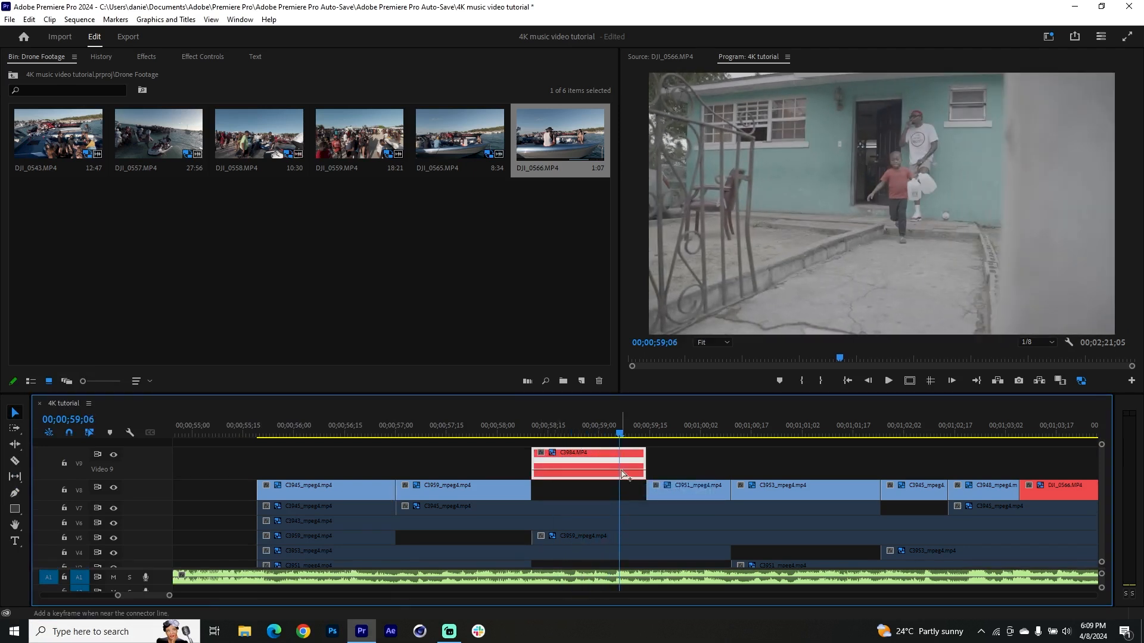
{"action": "left_click_drag", "start_coordinate": [622, 474], "coordinate": [623, 480]}
Play back the sequence from before C3984.MP4 to review the slowed clip and the cuts that follow it
{"action": "left_click", "coordinate": [607, 435]}
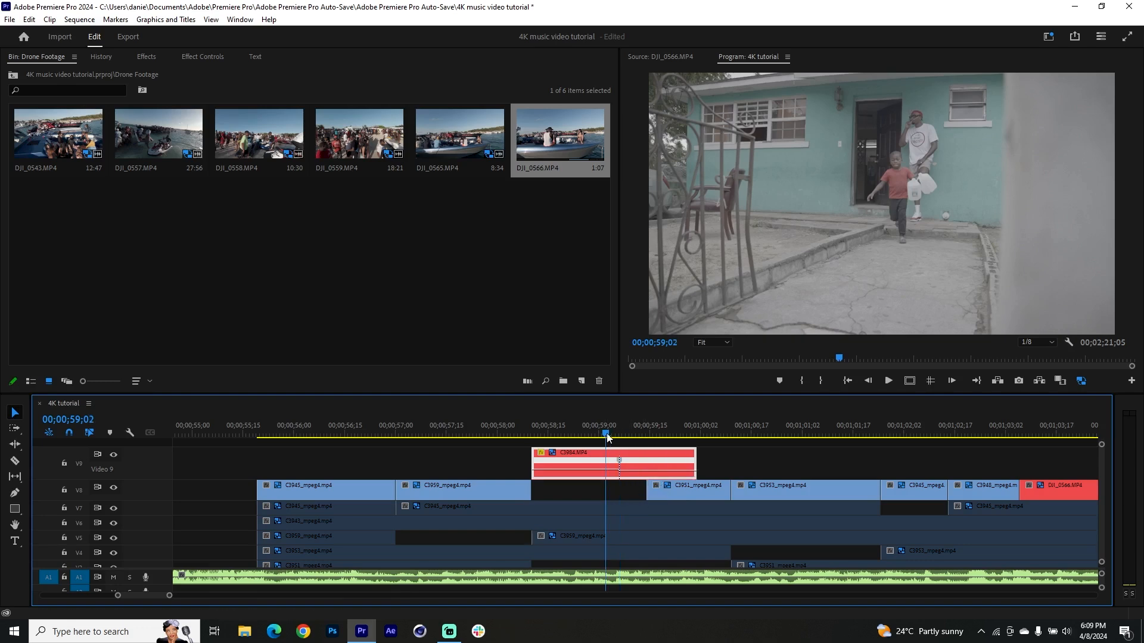
{"action": "left_click", "coordinate": [511, 435]}
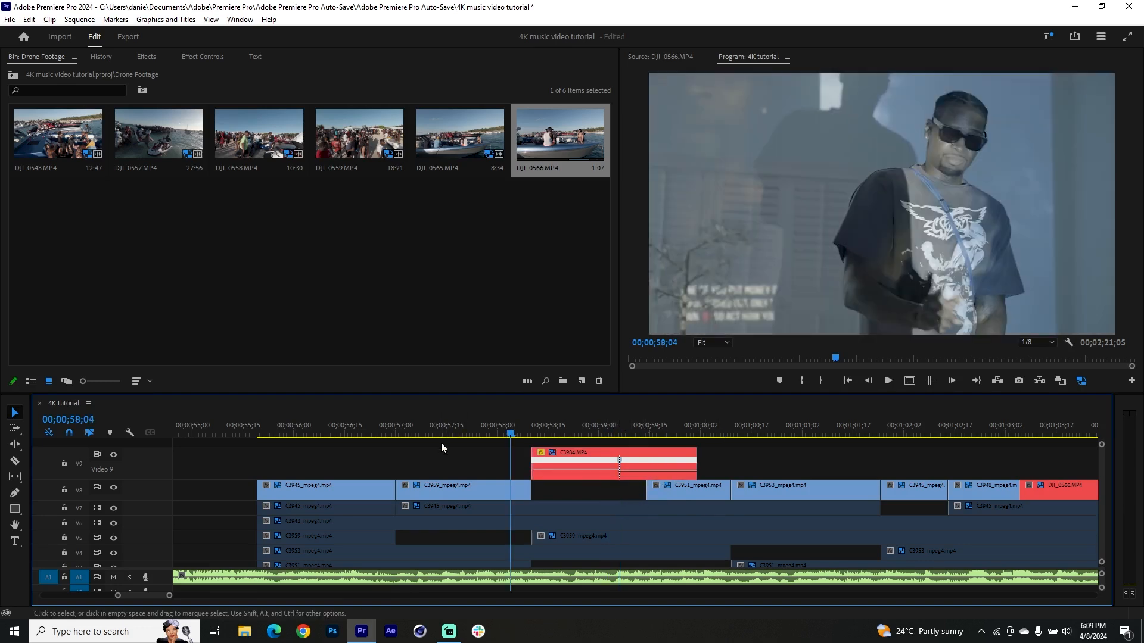
{"action": "scroll", "coordinate": [441, 442], "scroll_direction": "down", "scroll_amount": 2}
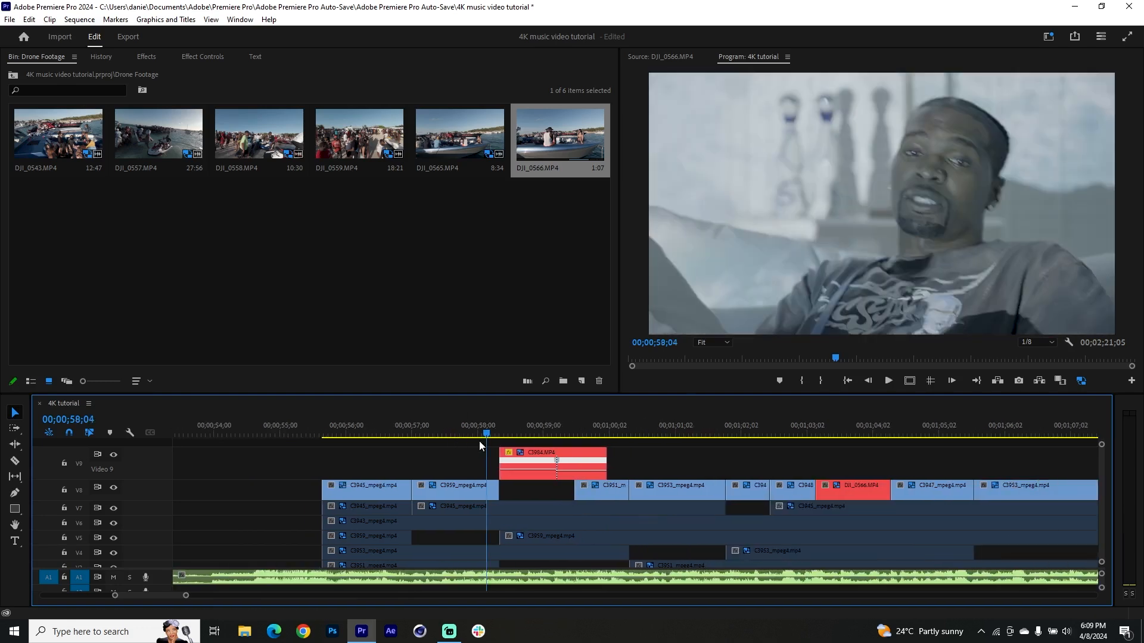
{"action": "left_click", "coordinate": [439, 435]}
{"action": "key", "text": "space"}
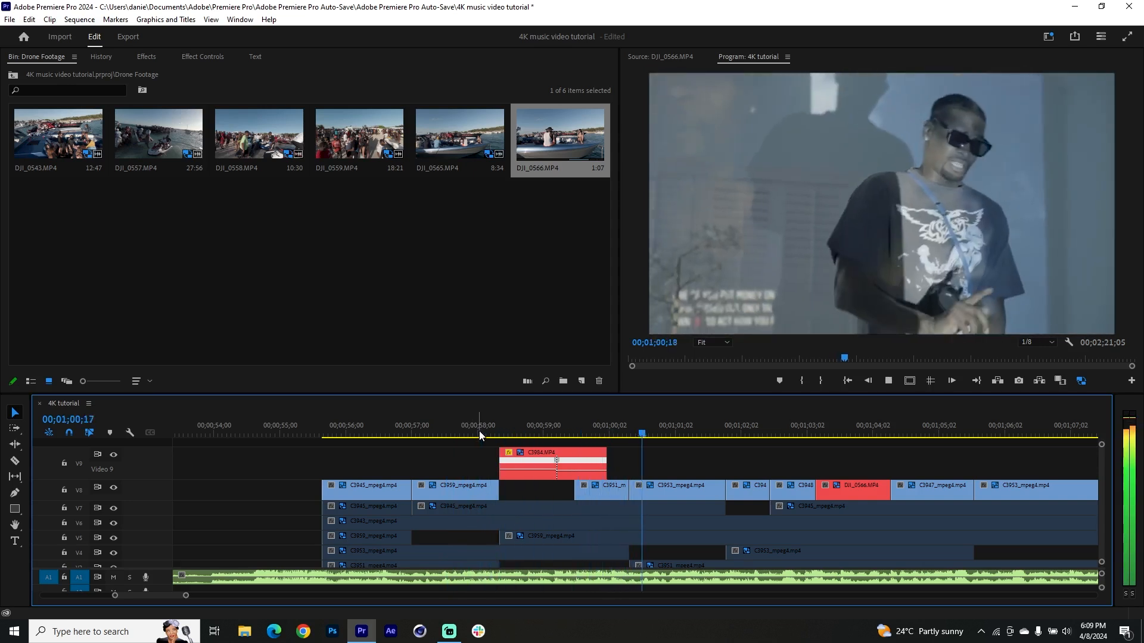
{"action": "left_click", "coordinate": [537, 431]}
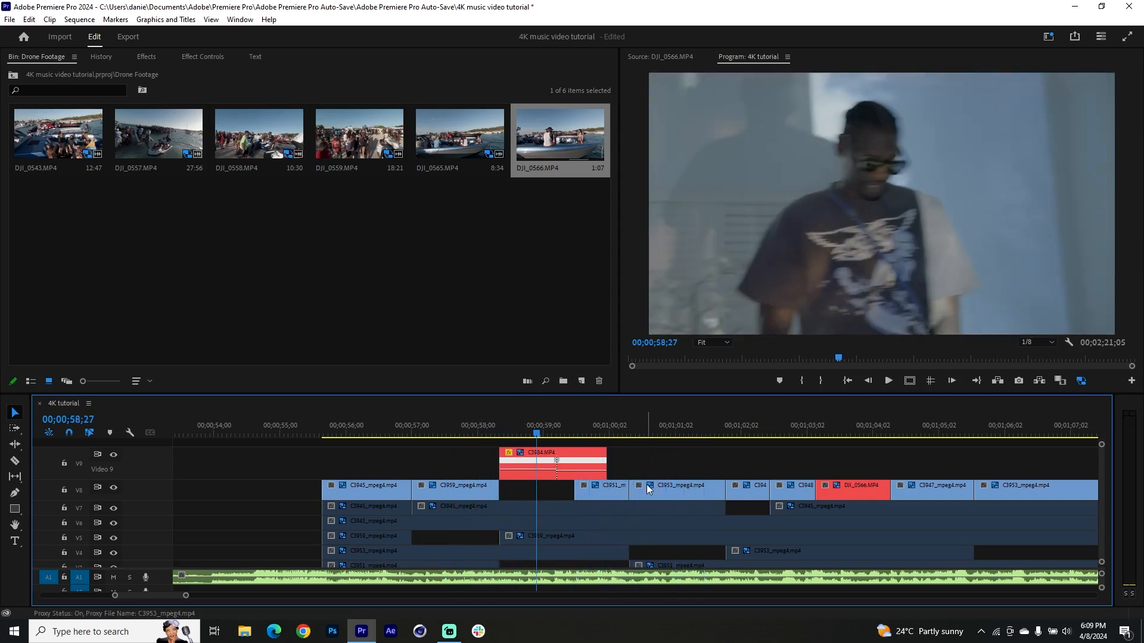
Trim the end of C3984.MP4 on V9 to about 00;00;59;17 and play back the result
{"action": "left_click", "coordinate": [610, 457]}
{"action": "left_click_drag", "start_coordinate": [611, 458], "coordinate": [582, 458]}
{"action": "key", "text": "space"}
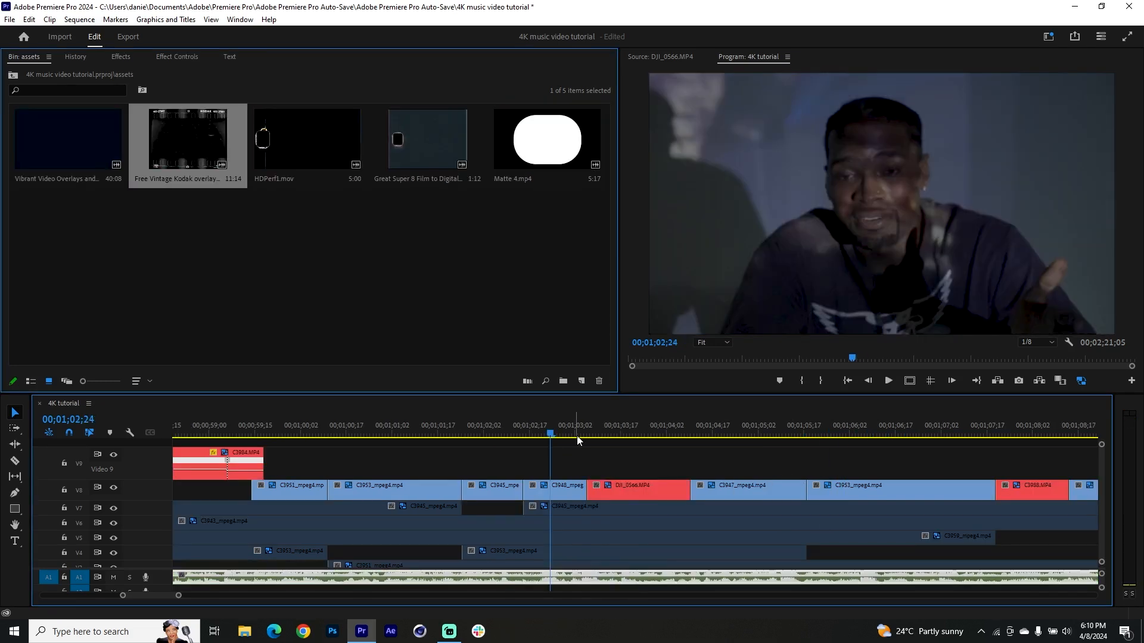
Select DJI_0566.MP4 on V8, park the playhead on it at 00;01;03;17, and adjust its Highlights and Shadows in Lumetri Color
{"action": "left_click_drag", "start_coordinate": [576, 435], "coordinate": [635, 442]}
{"action": "left_click", "coordinate": [634, 488]}
{"action": "key", "text": "shift+7"}
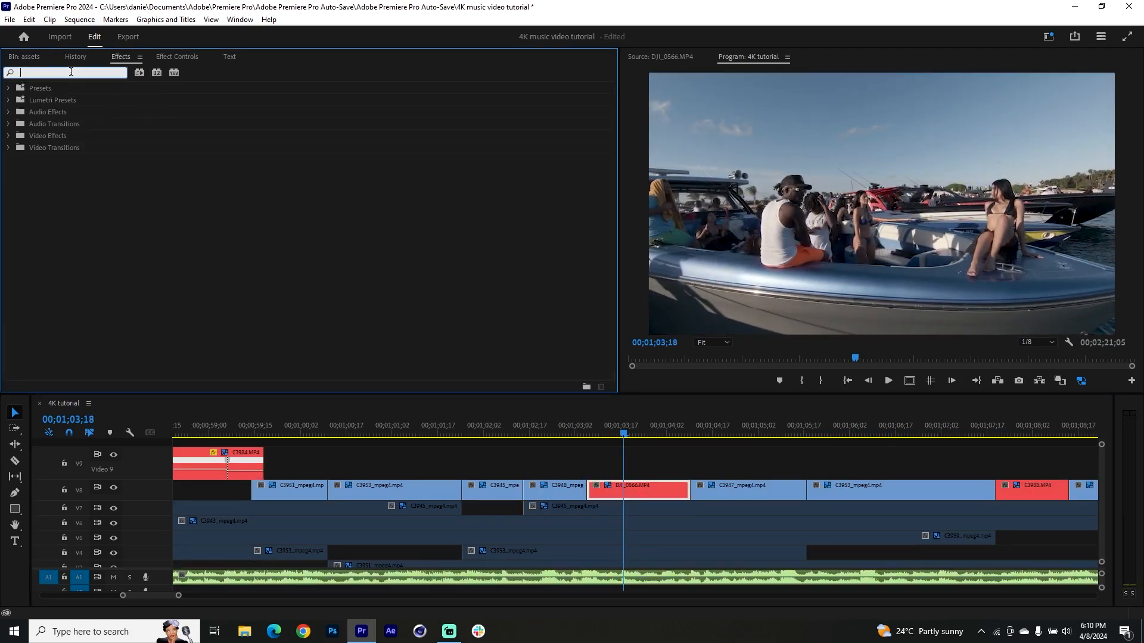
{"action": "left_click", "coordinate": [240, 19]}
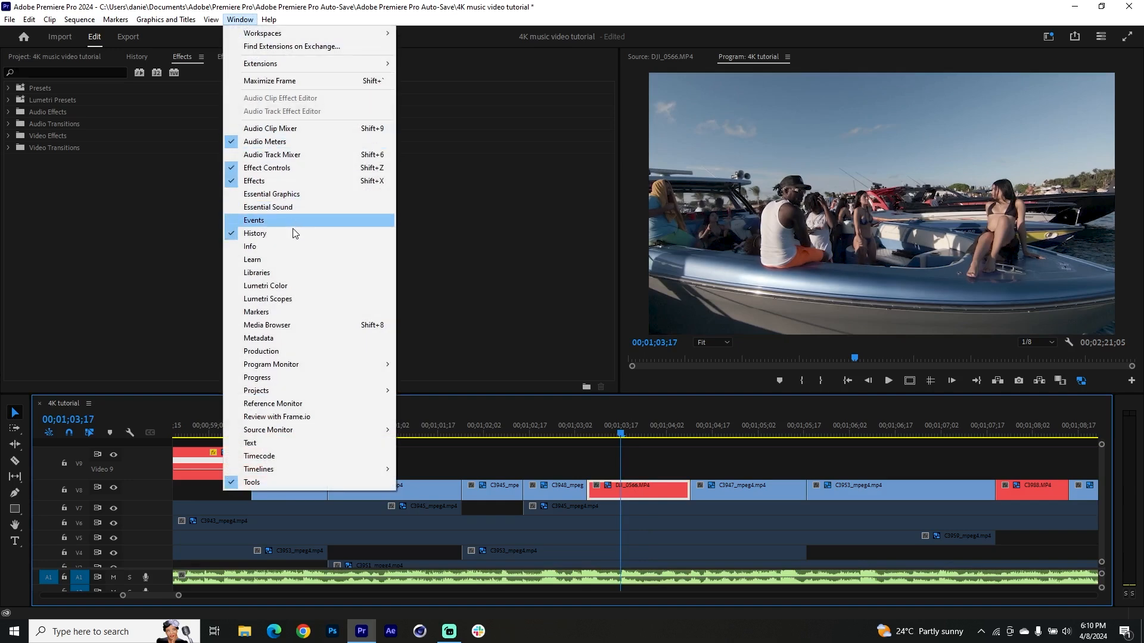
{"action": "left_click", "coordinate": [286, 286]}
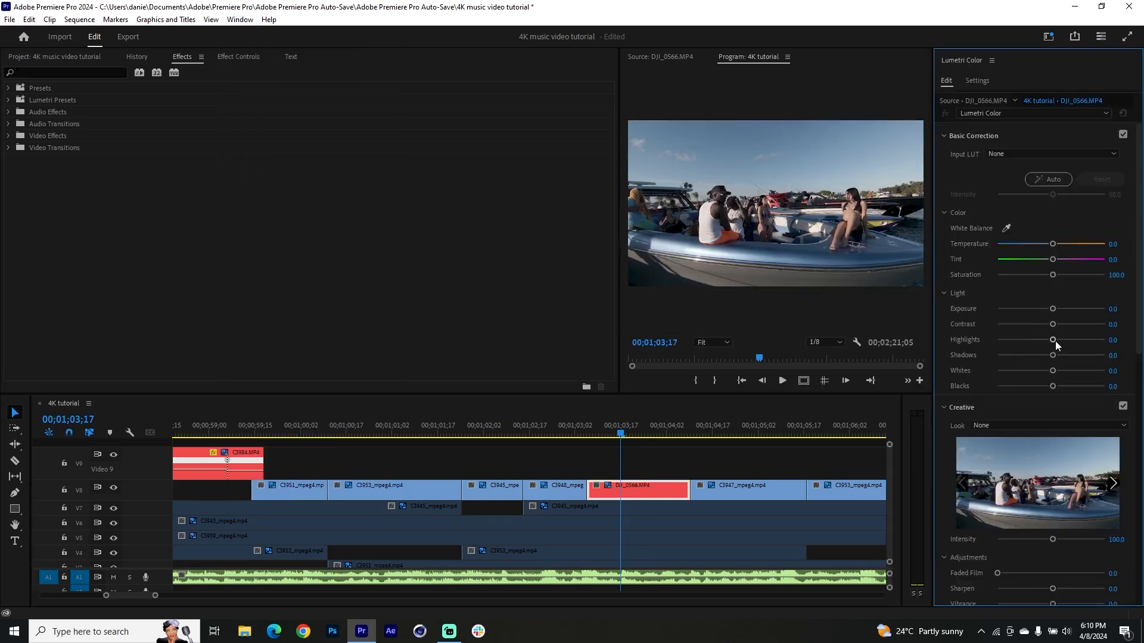
{"action": "left_click_drag", "start_coordinate": [1070, 340], "coordinate": [1043, 357]}
{"action": "left_click", "coordinate": [946, 136]}
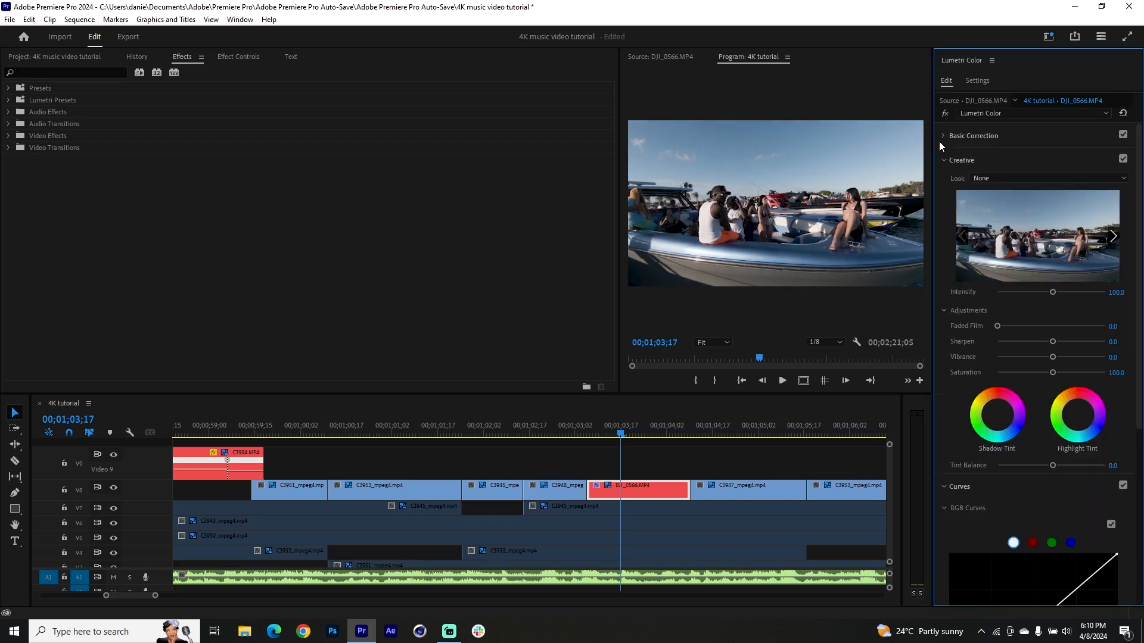
Pull the white point of DJI_0566.MP4's master RGB curve slightly inward, lift the upper tones with a midtone anchor, and close Lumetri Color
{"action": "scroll", "coordinate": [942, 138], "scroll_direction": "down", "scroll_amount": 3}
{"action": "left_click_drag", "start_coordinate": [1111, 402], "coordinate": [1105, 400]}
{"action": "left_click", "coordinate": [1024, 476]}
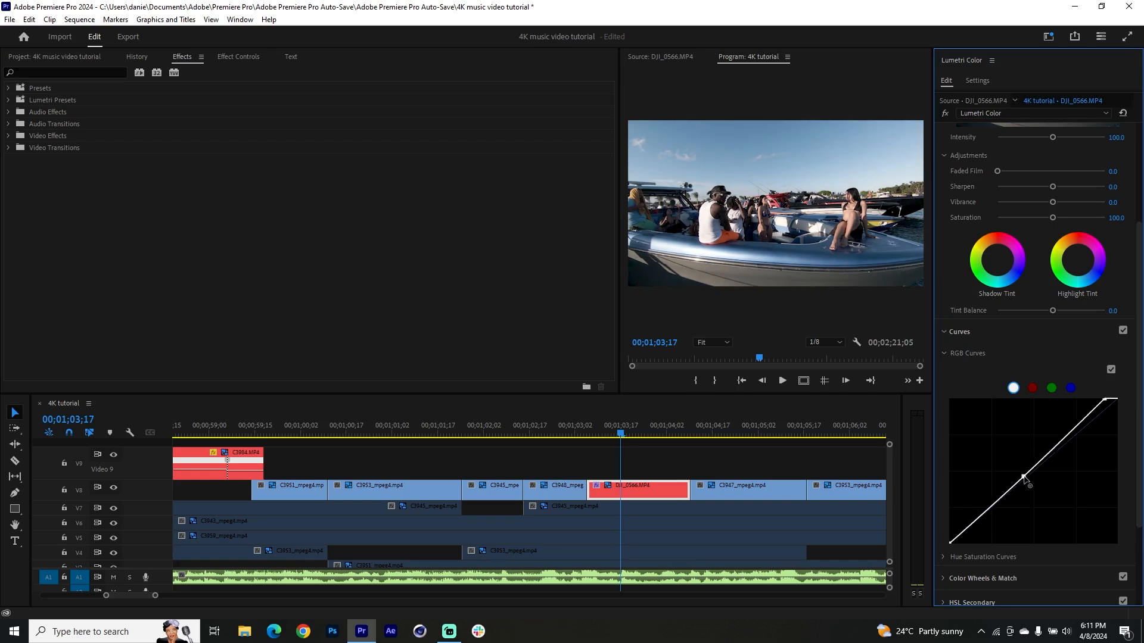
{"action": "left_click_drag", "start_coordinate": [1068, 439], "coordinate": [1064, 435]}
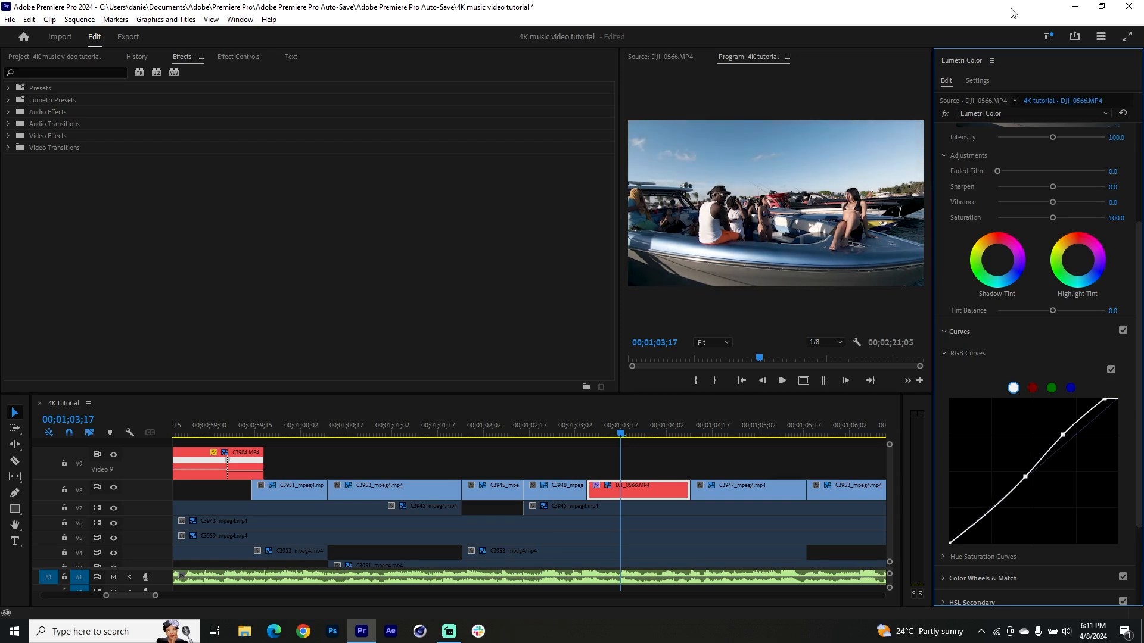
{"action": "right_click", "coordinate": [967, 59]}
{"action": "left_click", "coordinate": [980, 71]}
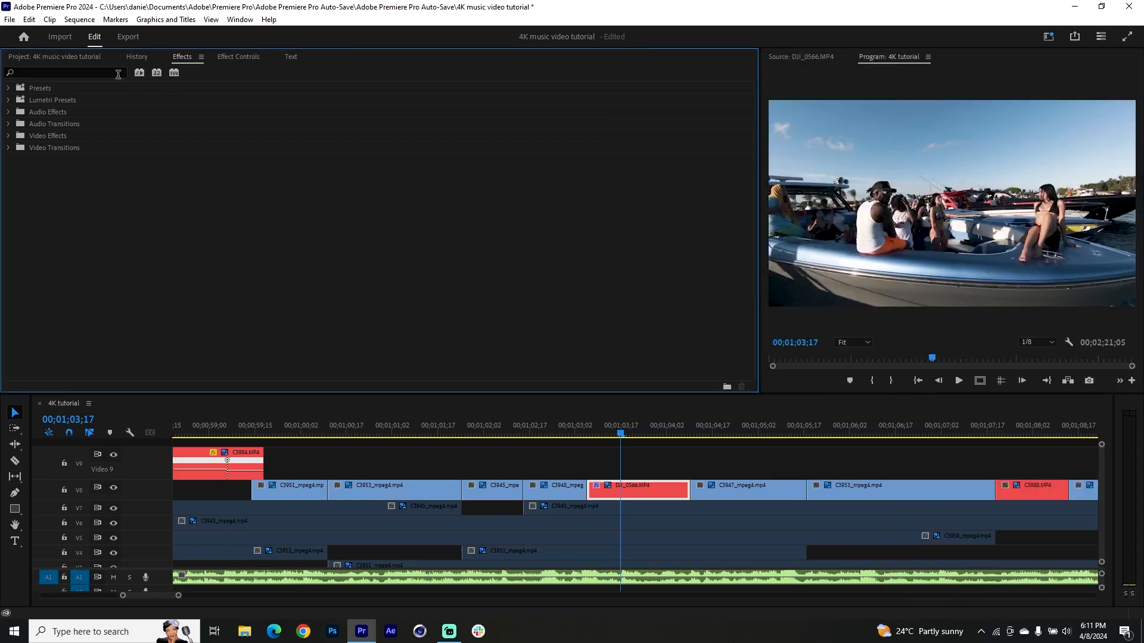
Apply the uni.Glow effect to DJI_0566.MP4 and set its Threshold to 90 and Intensity to 0.4
{"action": "left_click", "coordinate": [121, 77]}
{"action": "type", "text": "glow"}
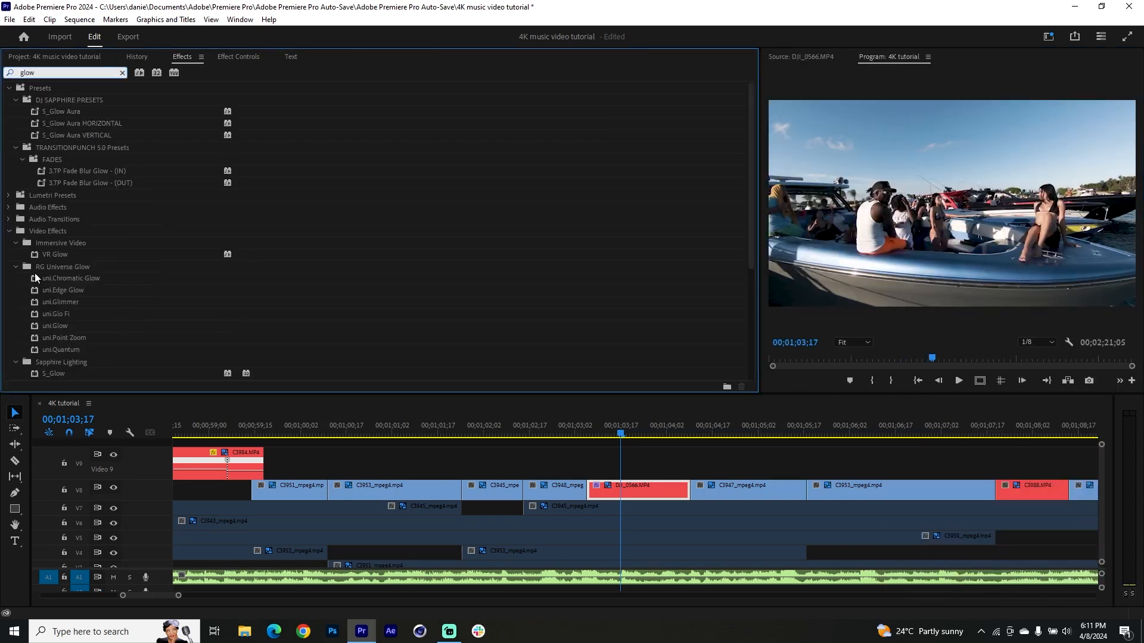
{"action": "left_click_drag", "start_coordinate": [58, 289], "coordinate": [651, 495]}
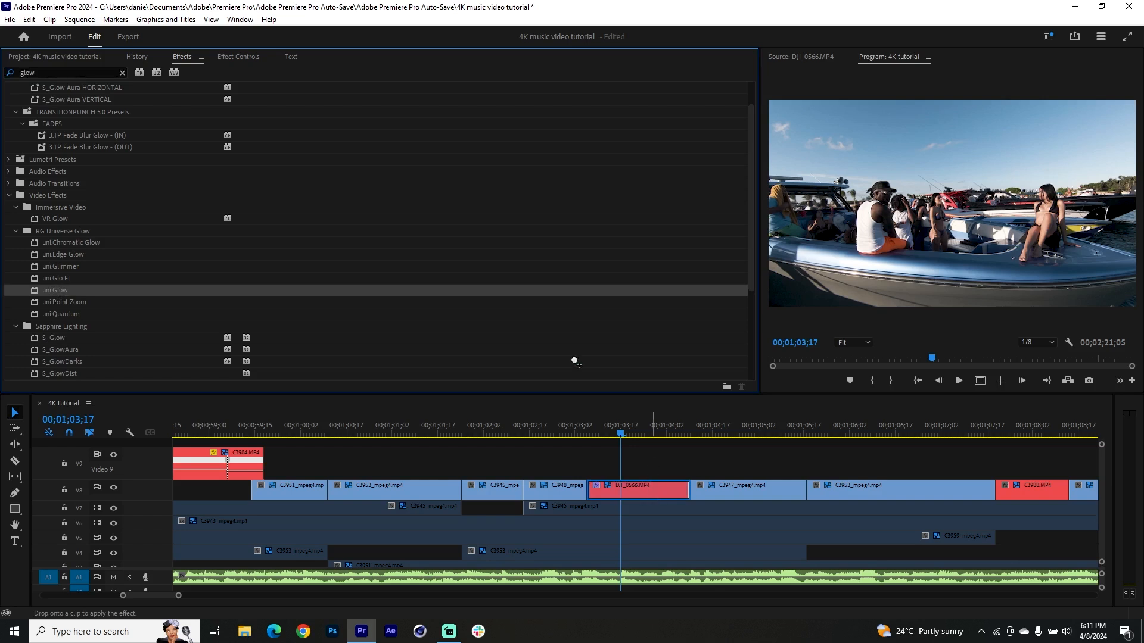
{"action": "scroll", "coordinate": [287, 272], "scroll_direction": "down", "scroll_amount": 5}
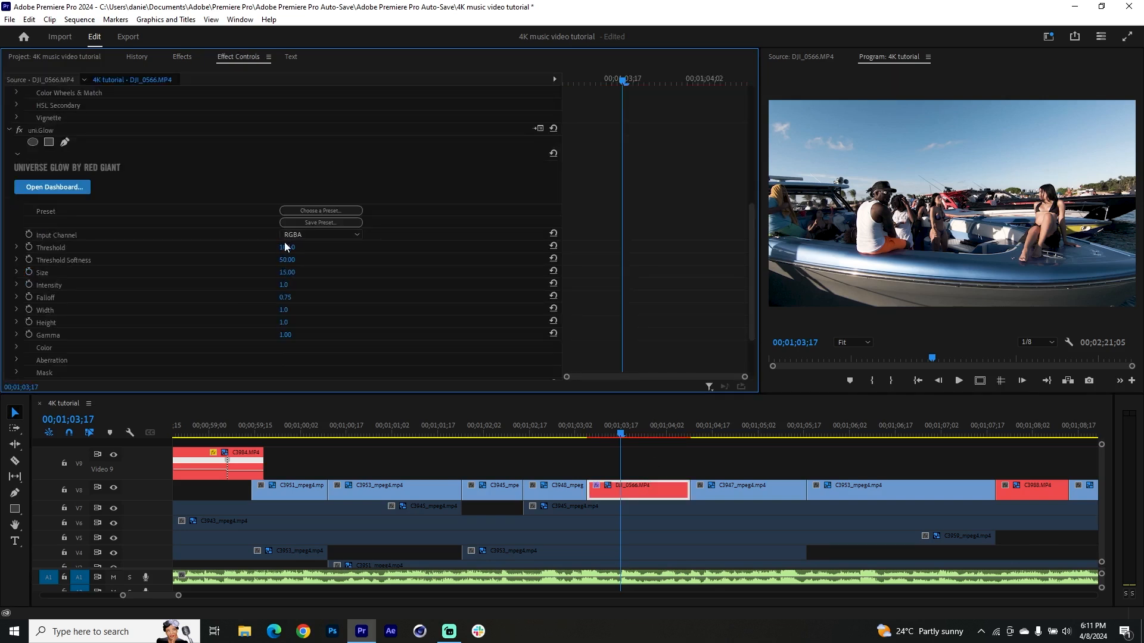
{"action": "left_click", "coordinate": [285, 247]}
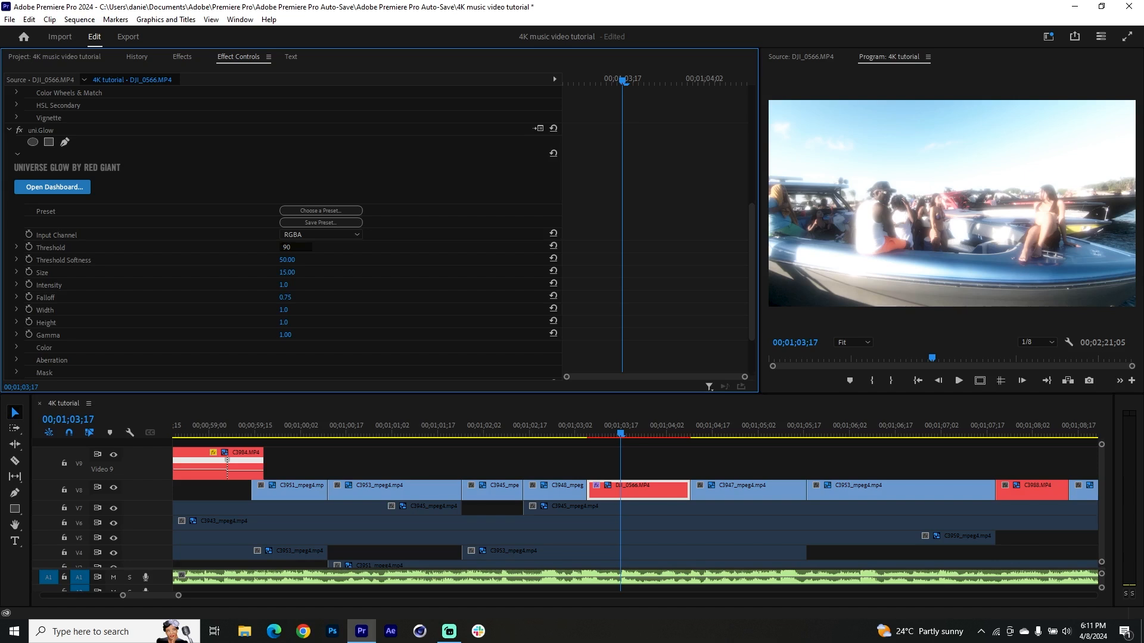
{"action": "right_click", "coordinate": [385, 250]}
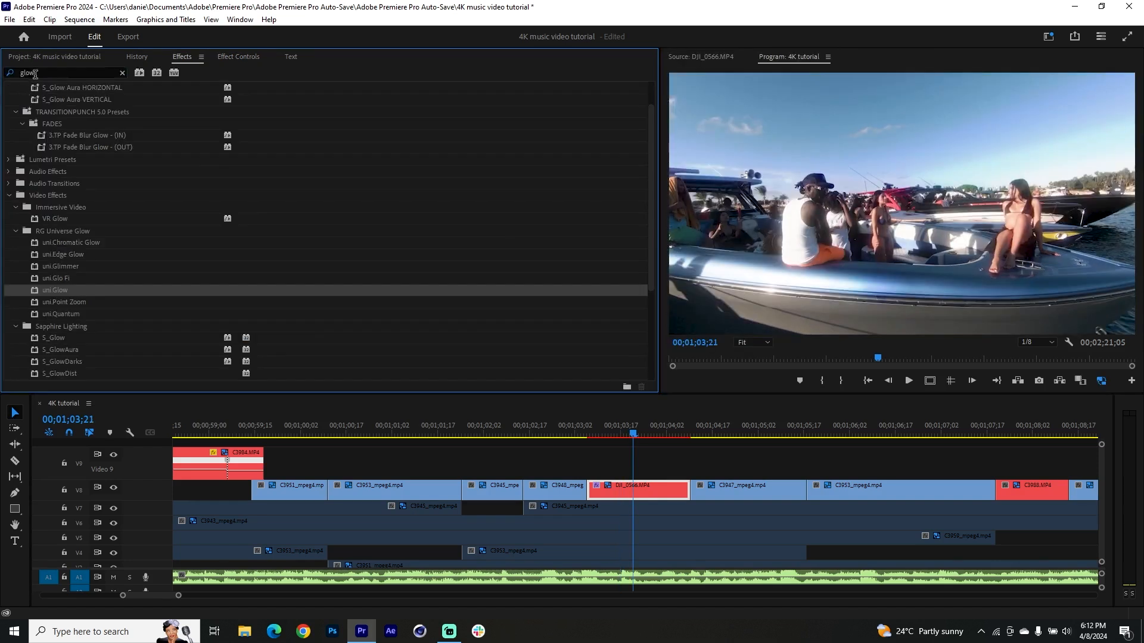
Apply the Noise effect to DJI_0566.MP4 and set Amount of Noise to 7
{"action": "double_click", "coordinate": [35, 74]}
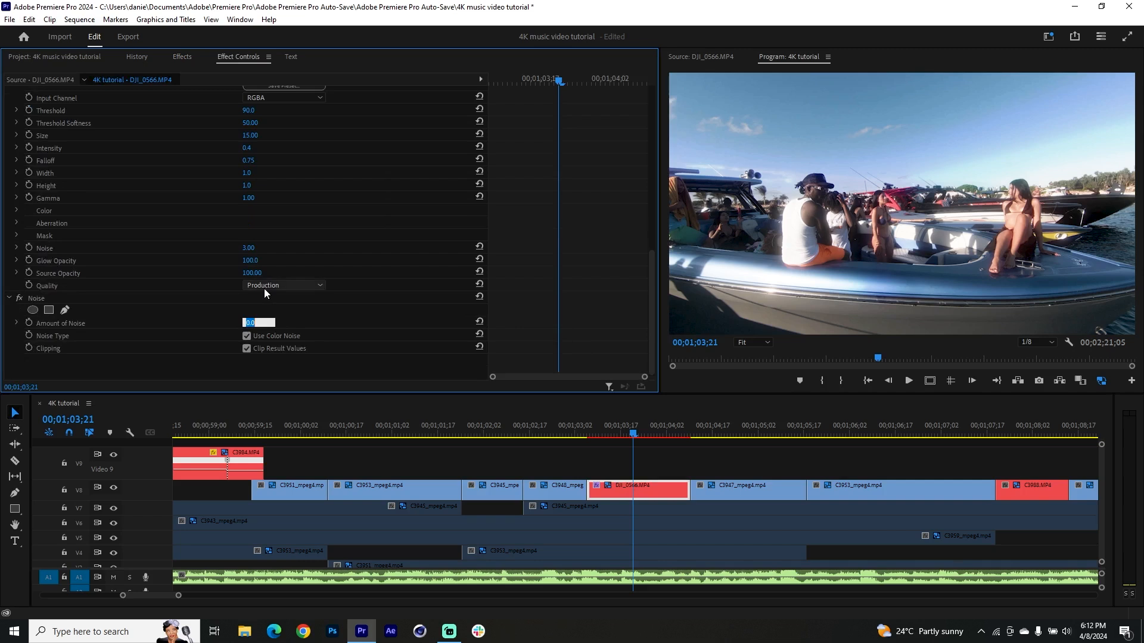
{"action": "type", "text": "7"}
{"action": "key", "text": "Return"}
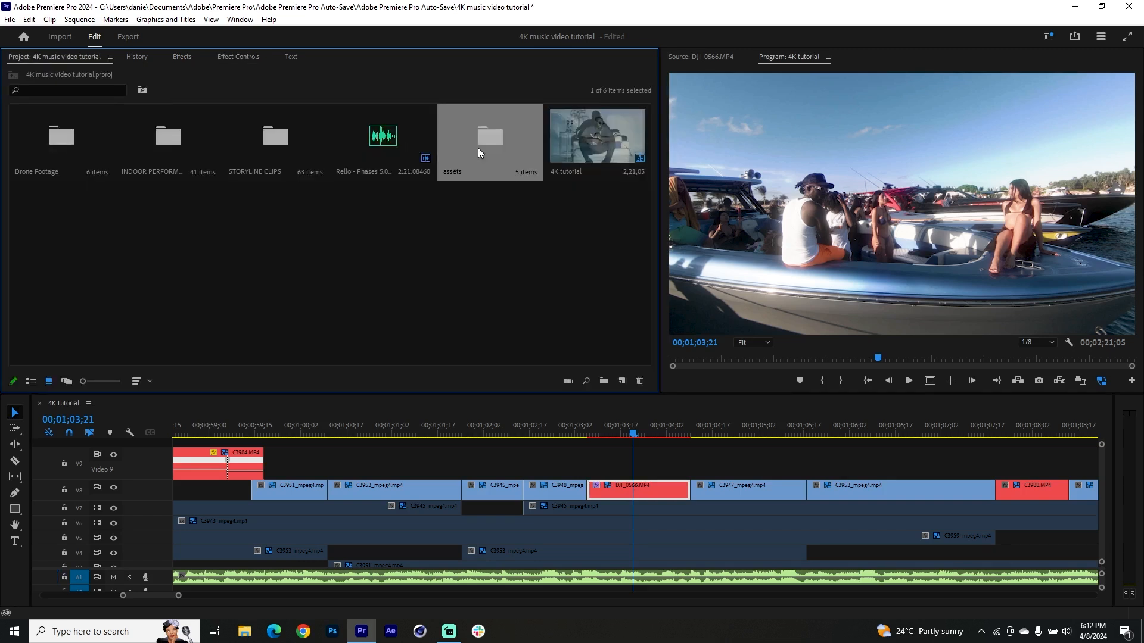
Place the Free Vintage Kodak overlay from the assets bin on V9 directly above DJI_0566.MP4, matching that clip's length
{"action": "double_click", "coordinate": [478, 148]}
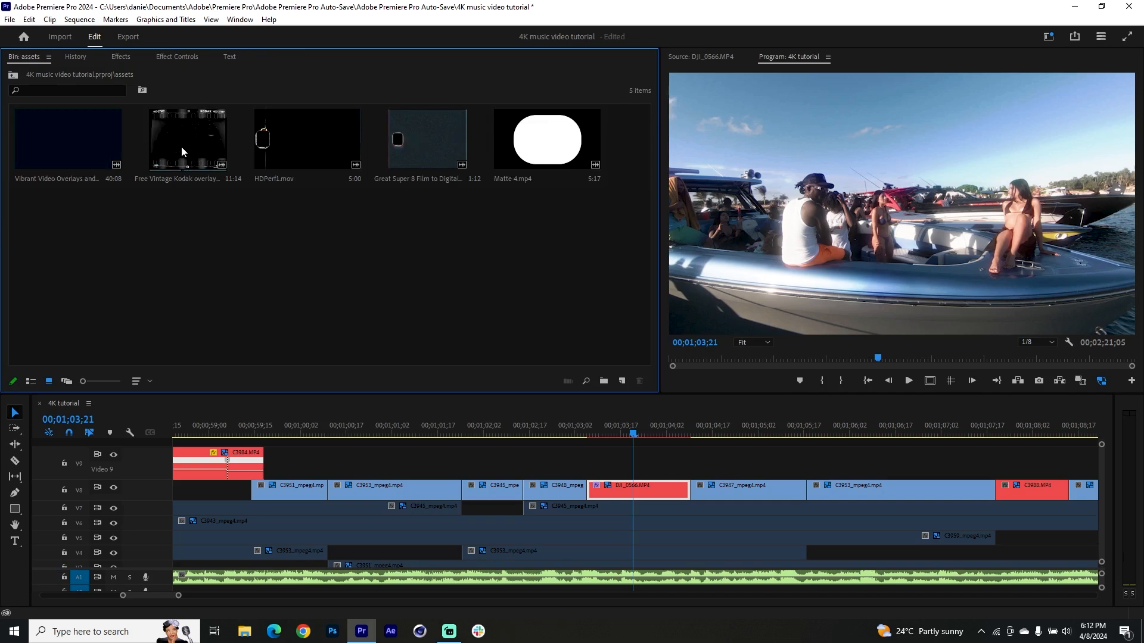
{"action": "left_click_drag", "start_coordinate": [182, 152], "coordinate": [588, 468]}
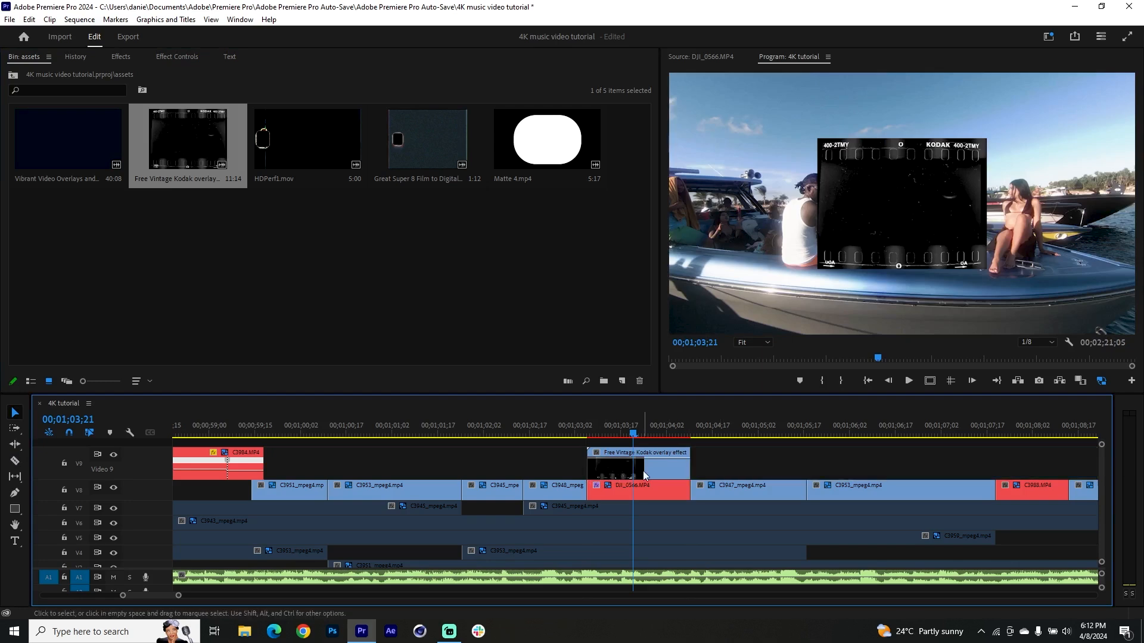
Scale the Kodak overlay above DJI_0566.MP4 to frame size, then set its Scale to 154 and vertical Position to 1710
{"action": "right_click", "coordinate": [643, 475]}
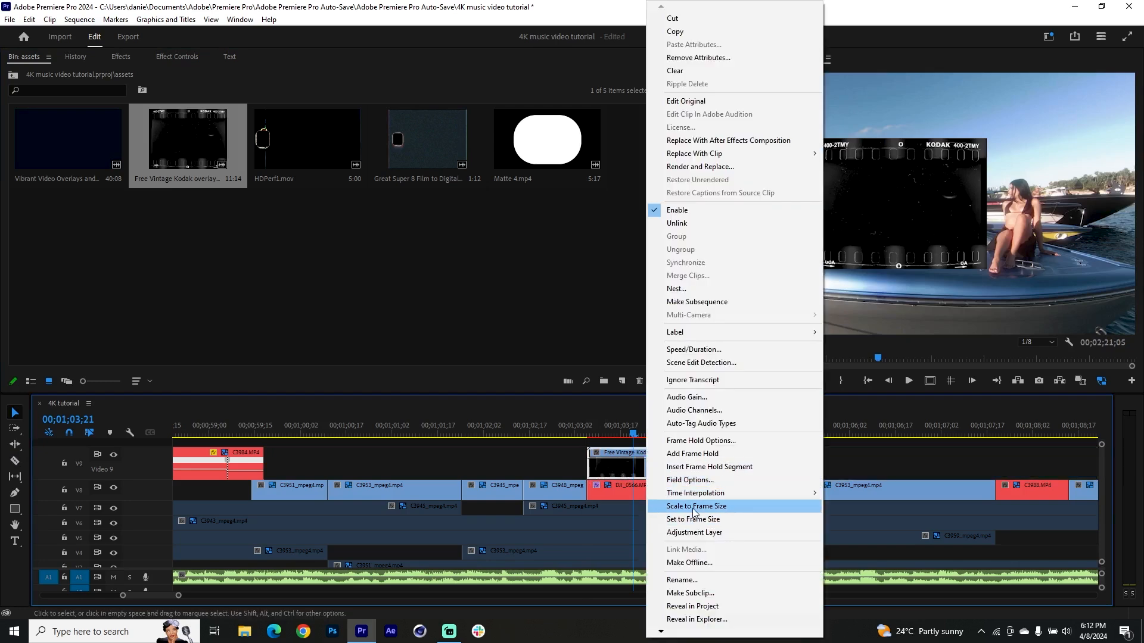
{"action": "left_click", "coordinate": [694, 506]}
{"action": "key", "text": "shift+5"}
{"action": "left_click_drag", "start_coordinate": [249, 129], "coordinate": [333, 117]}
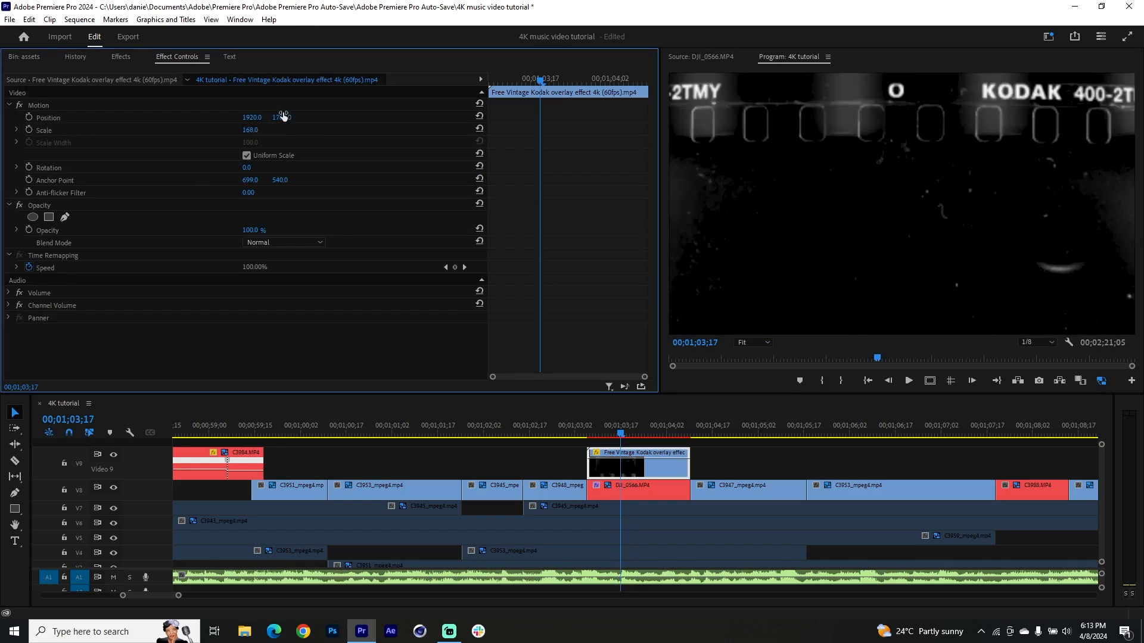
{"action": "left_click_drag", "start_coordinate": [250, 129], "coordinate": [216, 118]}
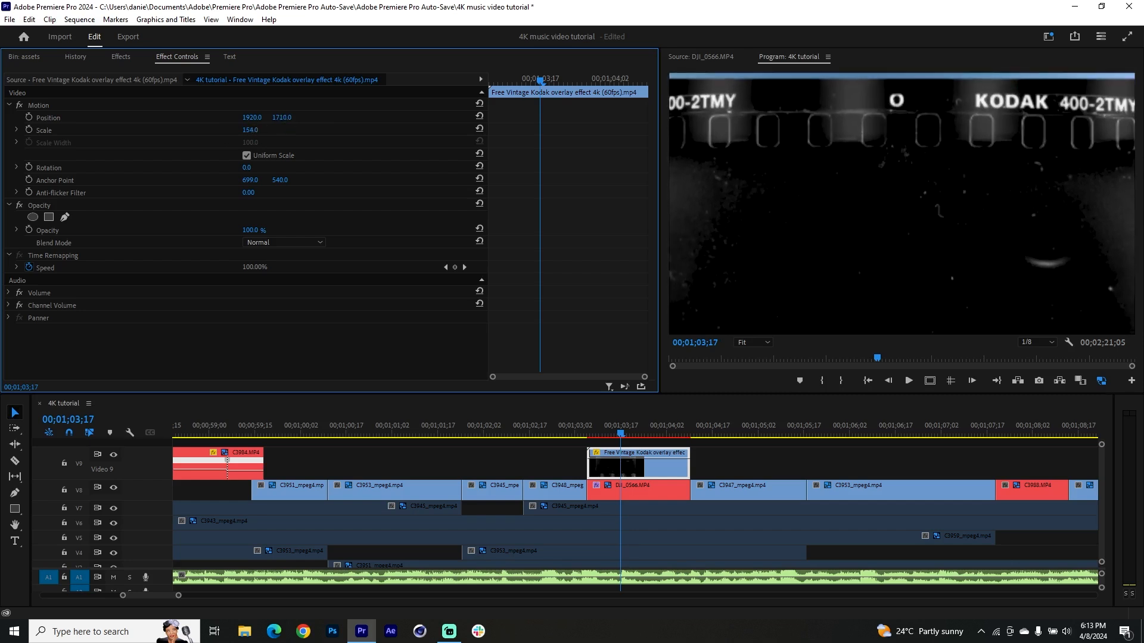
Set the Kodak overlay's blend mode to Screen and its vertical Position to 1655, and check it over the boat shot
{"action": "left_click", "coordinate": [284, 242]}
{"action": "left_click", "coordinate": [266, 365]}
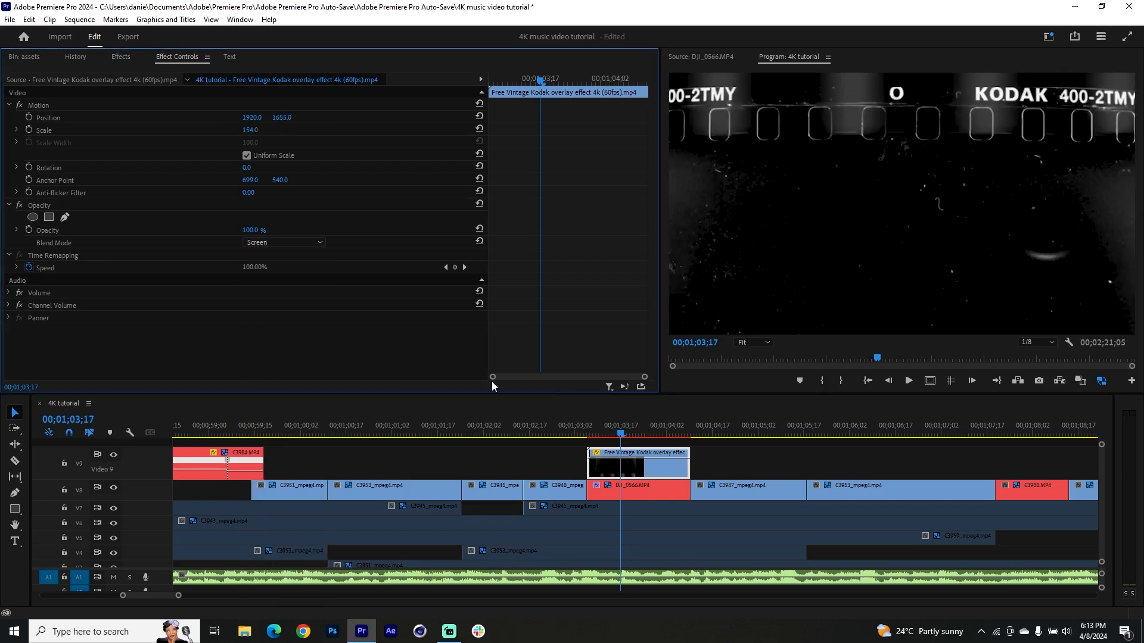
{"action": "left_click_drag", "start_coordinate": [626, 432], "coordinate": [647, 434]}
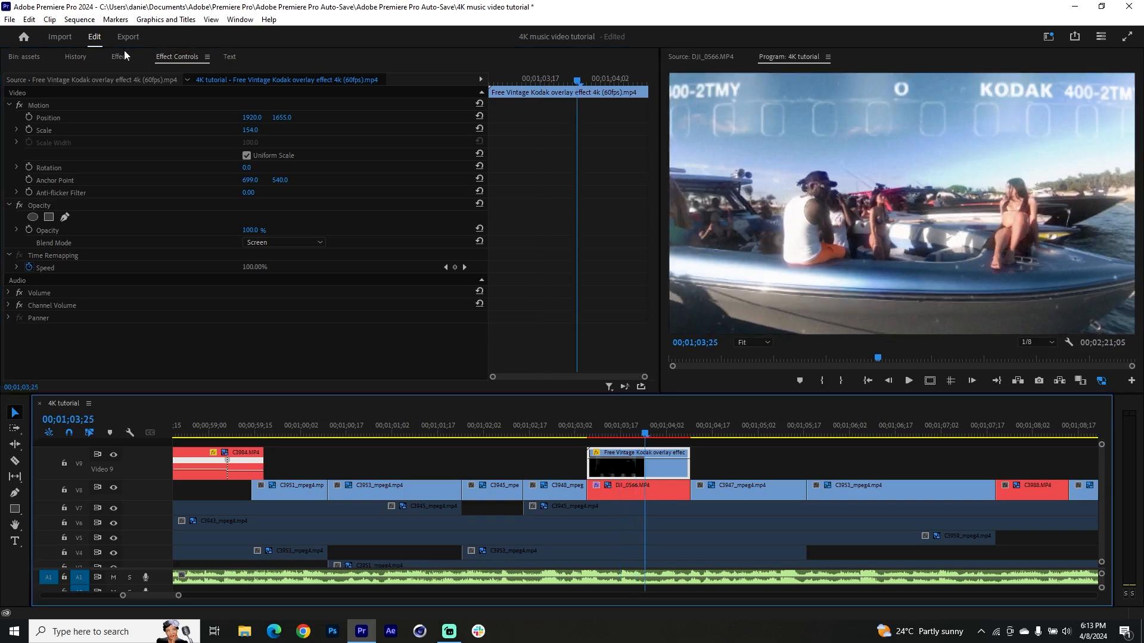
Place HDPerf1.mov from the assets bin on V10 above the Kodak overlay, matching its length, and scale it to frame size
{"action": "left_click", "coordinate": [25, 57]}
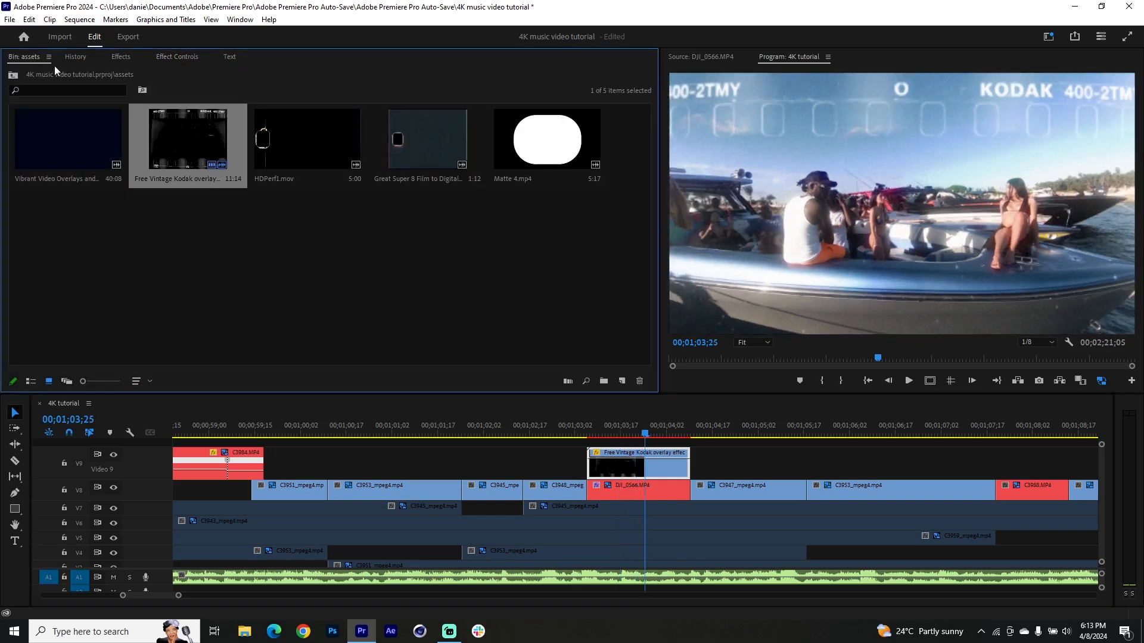
{"action": "double_click", "coordinate": [313, 144]}
{"action": "mouse_move", "coordinate": [685, 432]}
{"action": "left_mouse_down"}
{"action": "mouse_move", "coordinate": [588, 450]}
{"action": "mouse_move", "coordinate": [686, 447]}
{"action": "left_mouse_up"}
{"action": "right_click", "coordinate": [685, 448]}
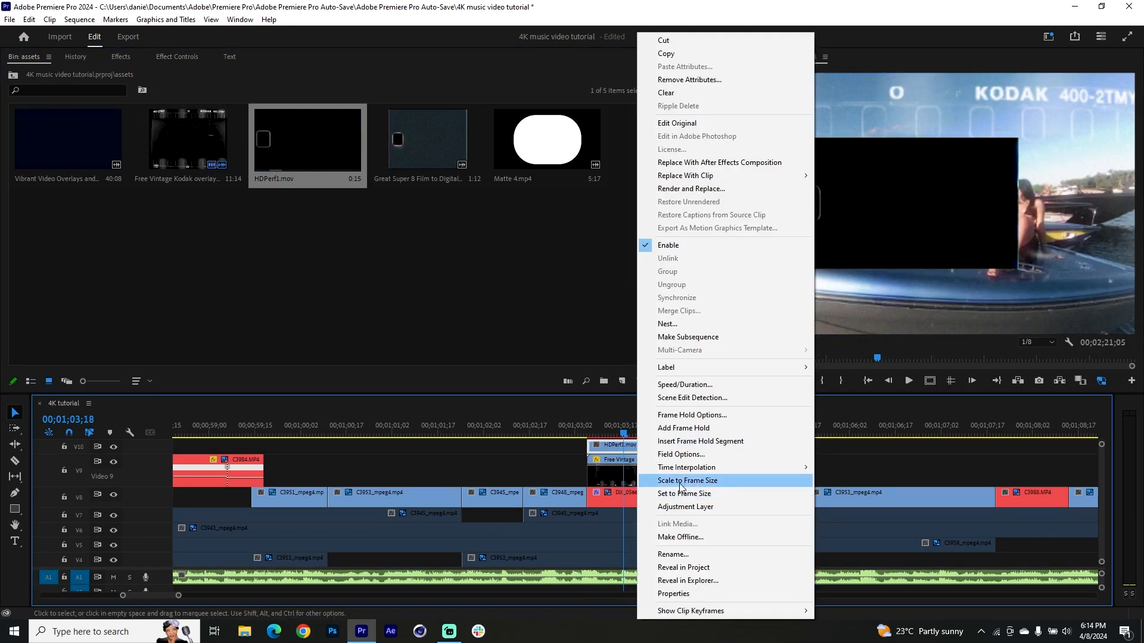
{"action": "left_click", "coordinate": [685, 482]}
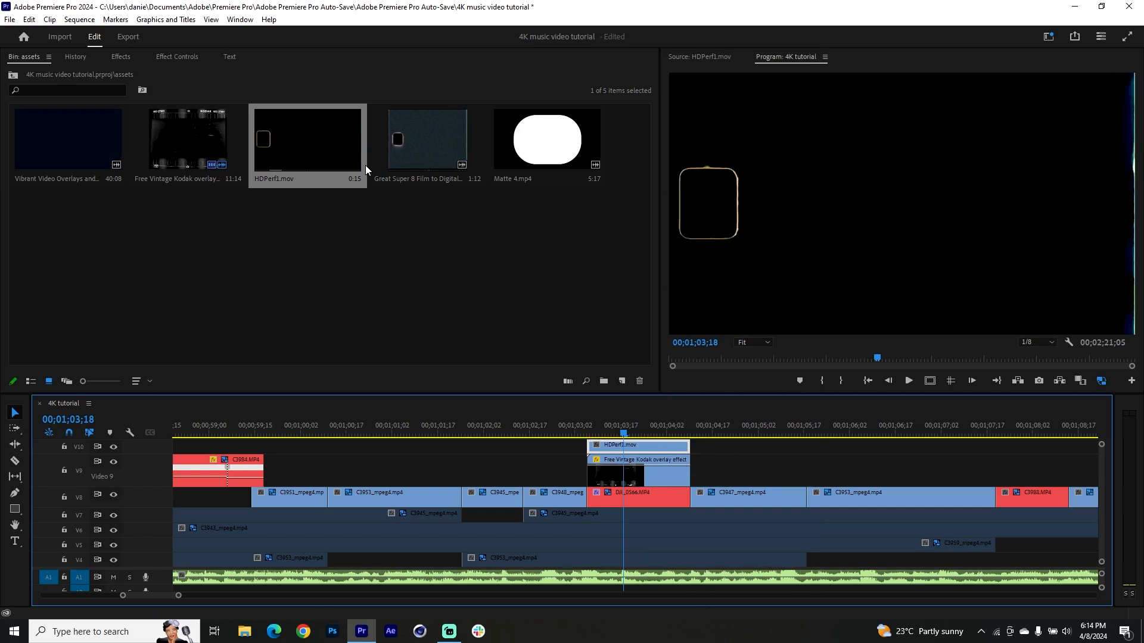
Set HDPerf1.mov's blend mode to Screen and scrub across the stacked overlays to check the look
{"action": "key", "text": "shift+5"}
{"action": "left_click", "coordinate": [283, 242]}
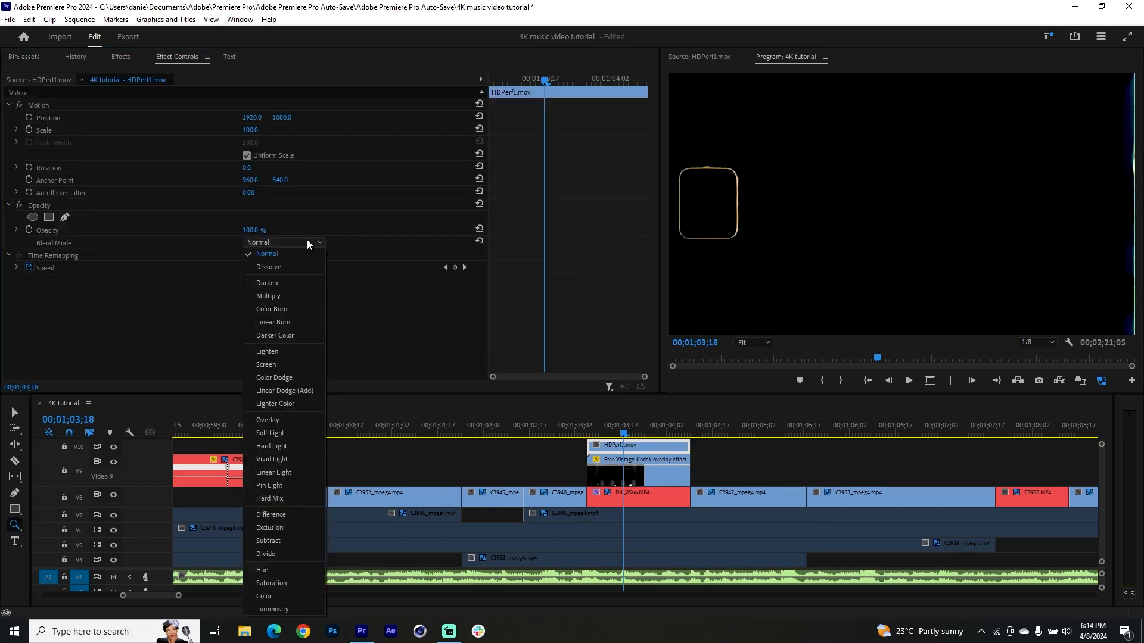
{"action": "left_click", "coordinate": [296, 371]}
{"action": "left_click", "coordinate": [676, 467]}
{"action": "scroll", "coordinate": [660, 466], "scroll_direction": "down", "scroll_amount": 4}
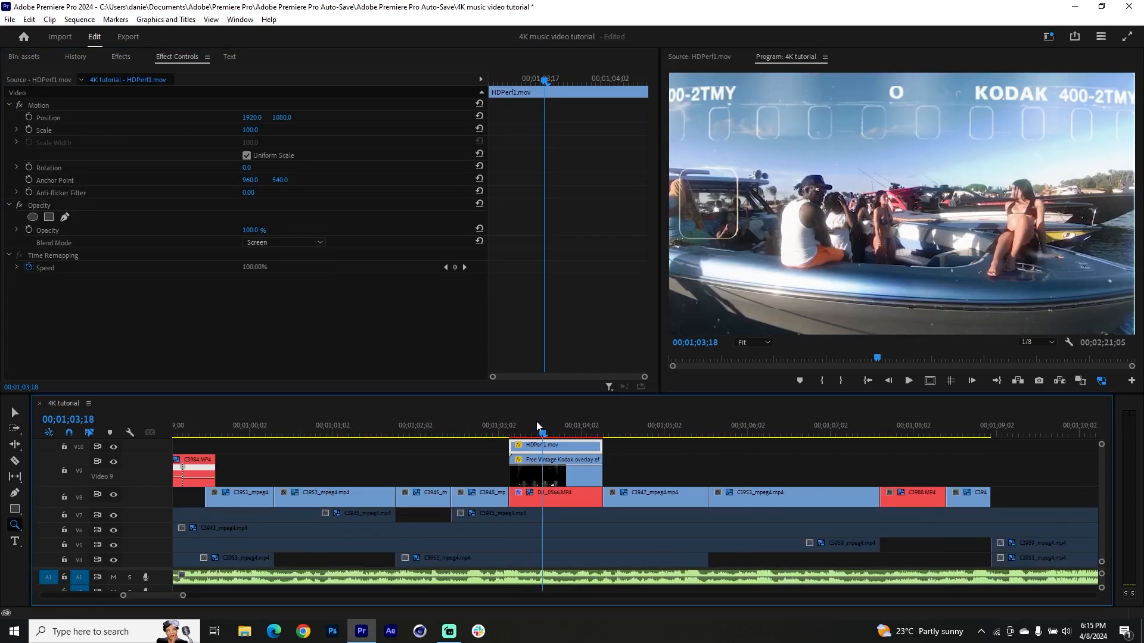
{"action": "left_click", "coordinate": [15, 410]}
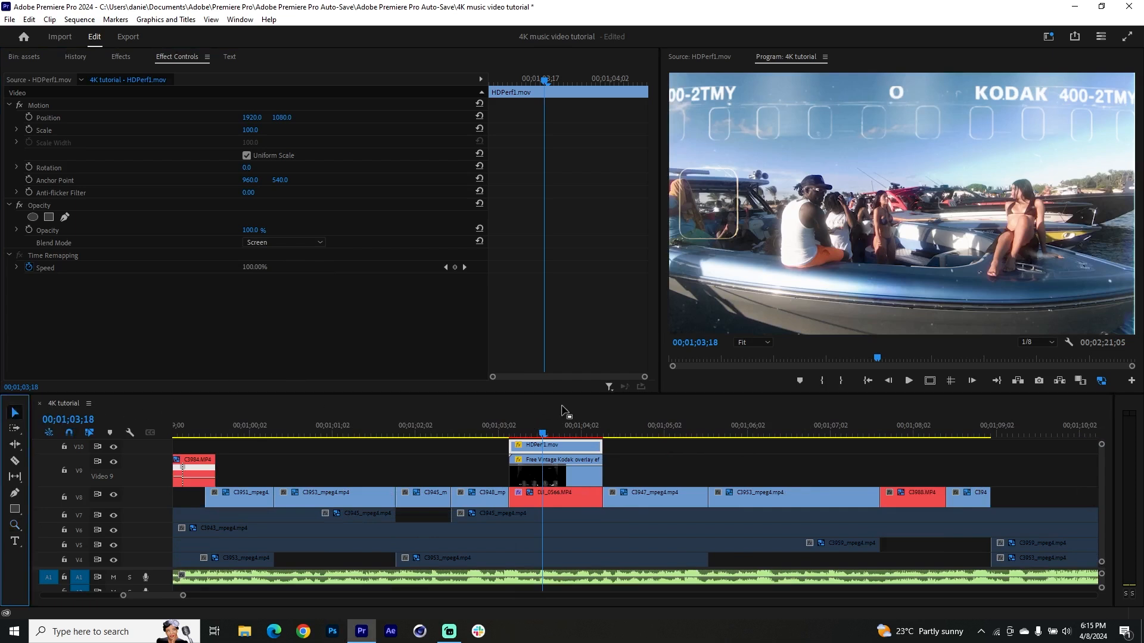
{"action": "left_click", "coordinate": [528, 431]}
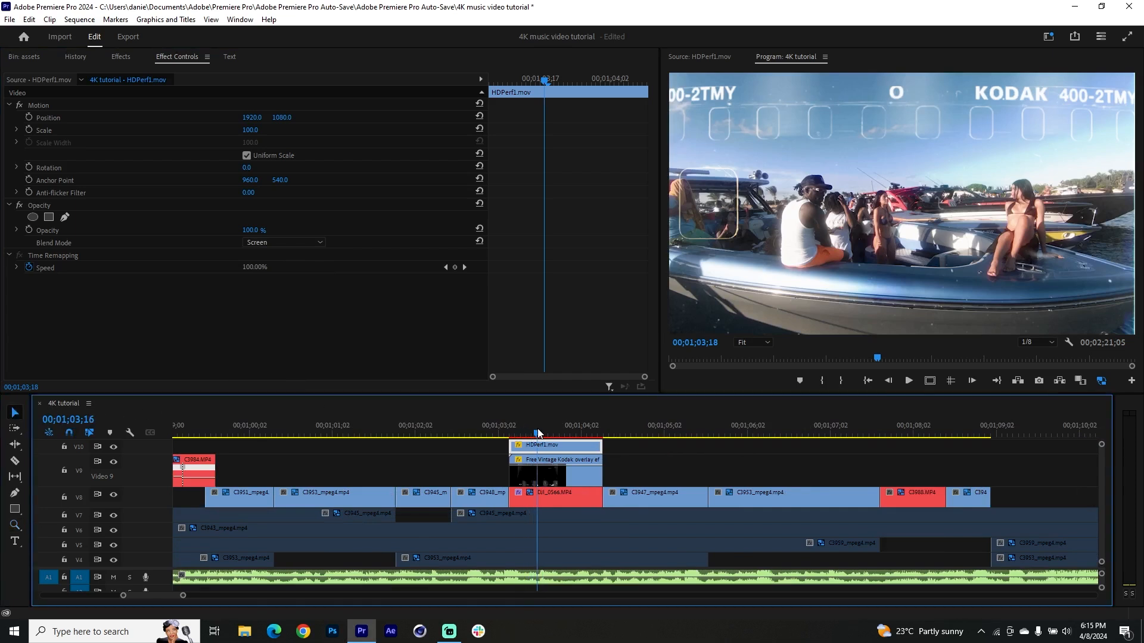
{"action": "left_click_drag", "start_coordinate": [552, 434], "coordinate": [564, 435]}
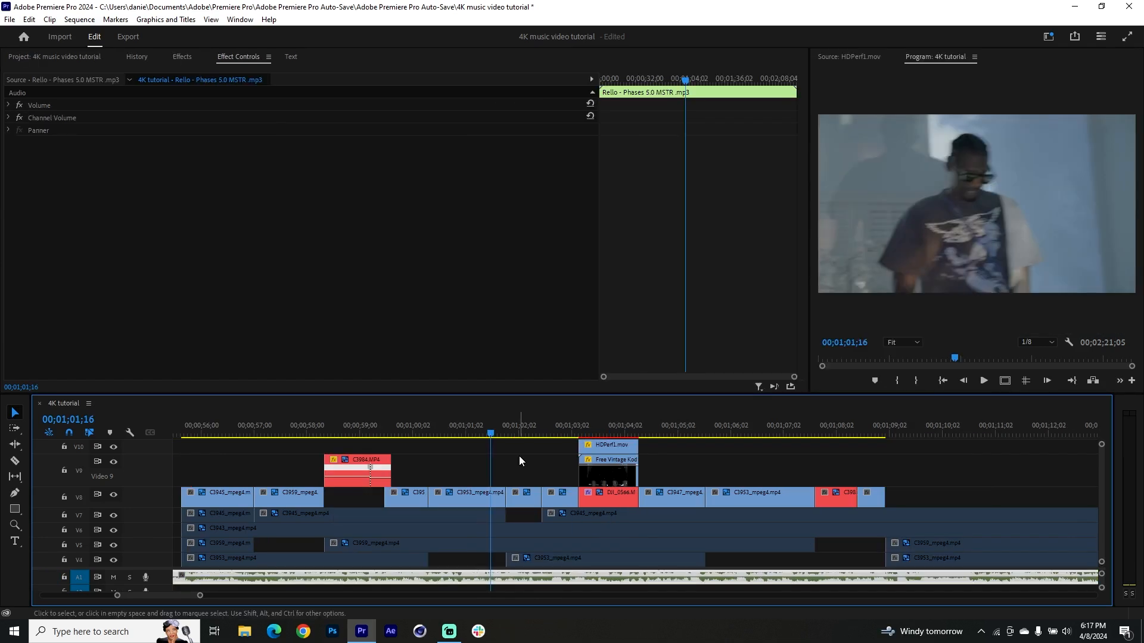
Clear the effects search and expand the DJ Energy Transitions Presets folder
{"action": "scroll", "coordinate": [514, 467], "scroll_direction": "up", "scroll_amount": 2}
{"action": "mouse_move", "coordinate": [522, 428]}
{"action": "left_mouse_down"}
{"action": "mouse_move", "coordinate": [506, 424]}
{"action": "mouse_move", "coordinate": [542, 427]}
{"action": "mouse_move", "coordinate": [526, 433]}
{"action": "left_mouse_up"}
{"action": "key", "text": "shift+7"}
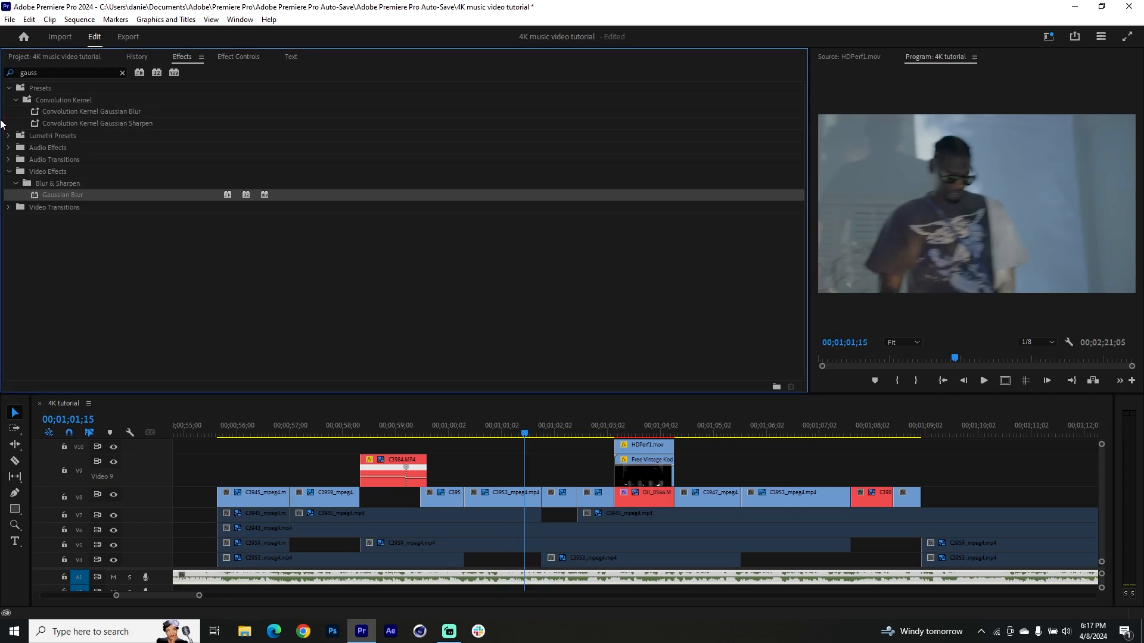
{"action": "left_click", "coordinate": [124, 73]}
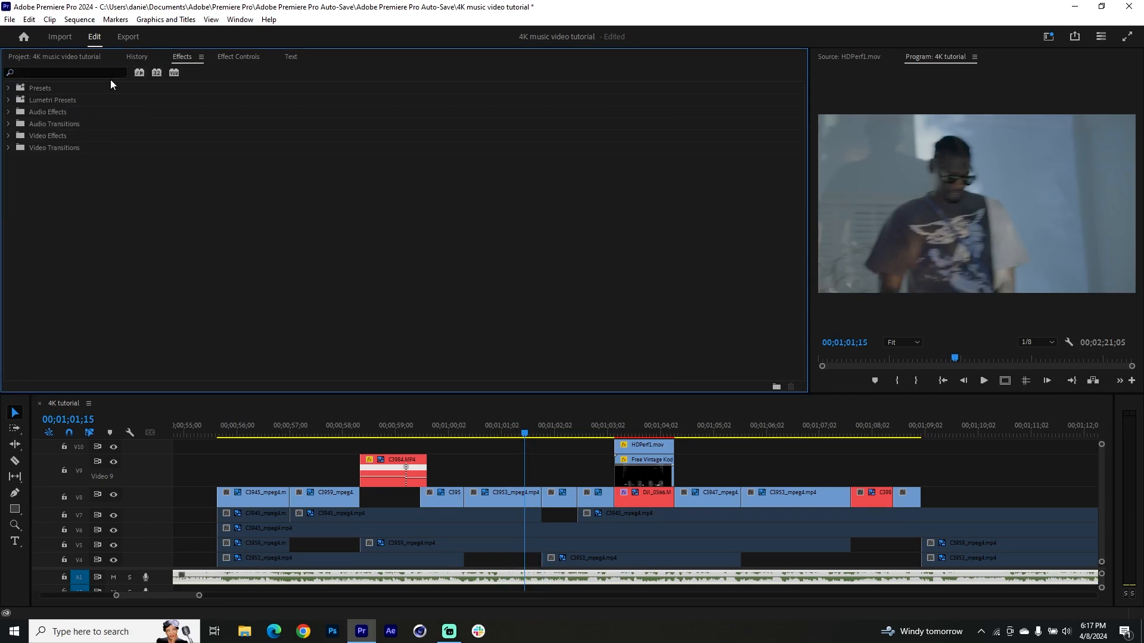
{"action": "left_click", "coordinate": [8, 88]}
{"action": "left_click", "coordinate": [15, 207]}
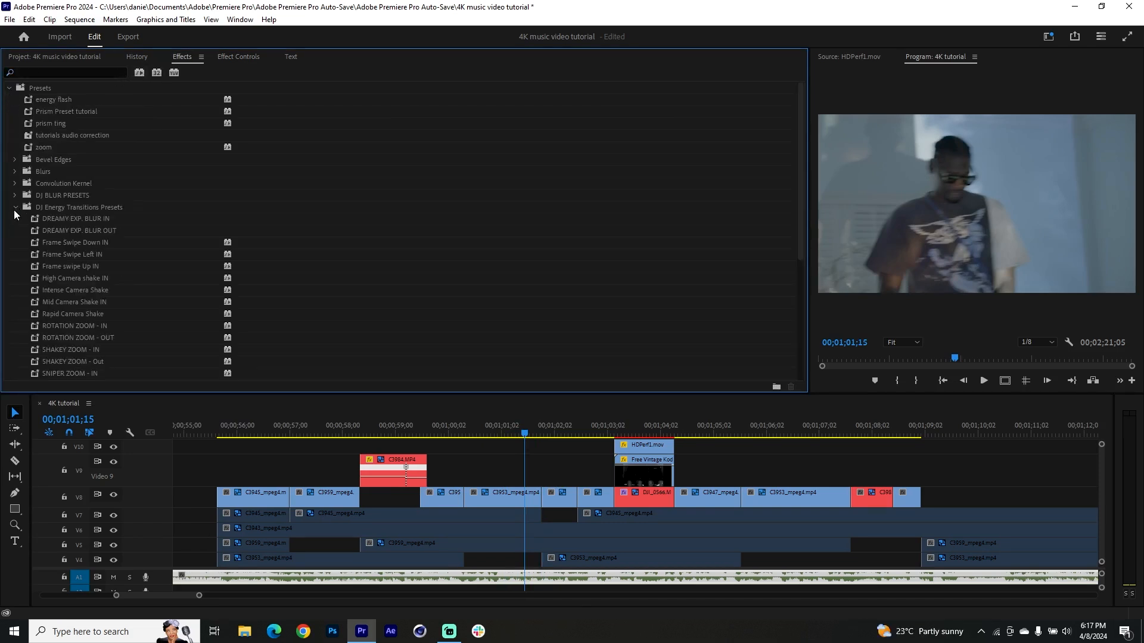
At the 00;01;01;26 cut on V8, apply DREAMY EXP. BLUR OUT to the outgoing C3953 clip and DREAMY EXP. BLUR IN to the incoming C3945 clip
{"action": "left_click_drag", "start_coordinate": [471, 427], "coordinate": [522, 429]}
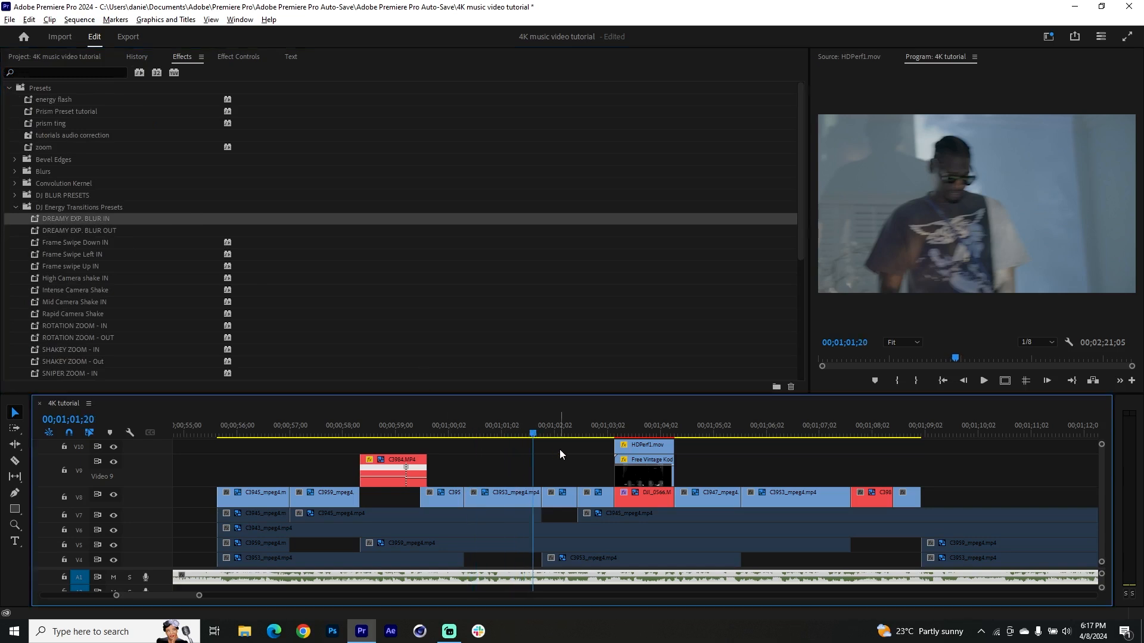
{"action": "scroll", "coordinate": [559, 454], "scroll_direction": "up", "scroll_amount": 2}
{"action": "left_click", "coordinate": [80, 221]}
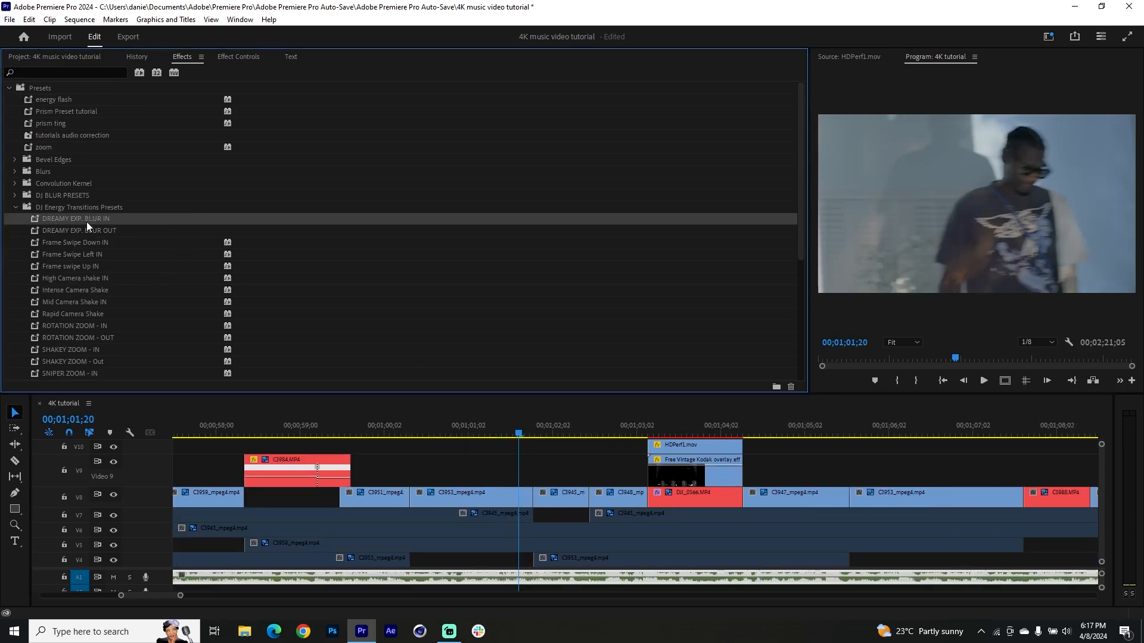
{"action": "left_click_drag", "start_coordinate": [90, 230], "coordinate": [115, 229]}
{"action": "left_click_drag", "start_coordinate": [477, 449], "coordinate": [524, 496]}
{"action": "left_click", "coordinate": [522, 433]}
{"action": "left_click_drag", "start_coordinate": [83, 219], "coordinate": [539, 504]}
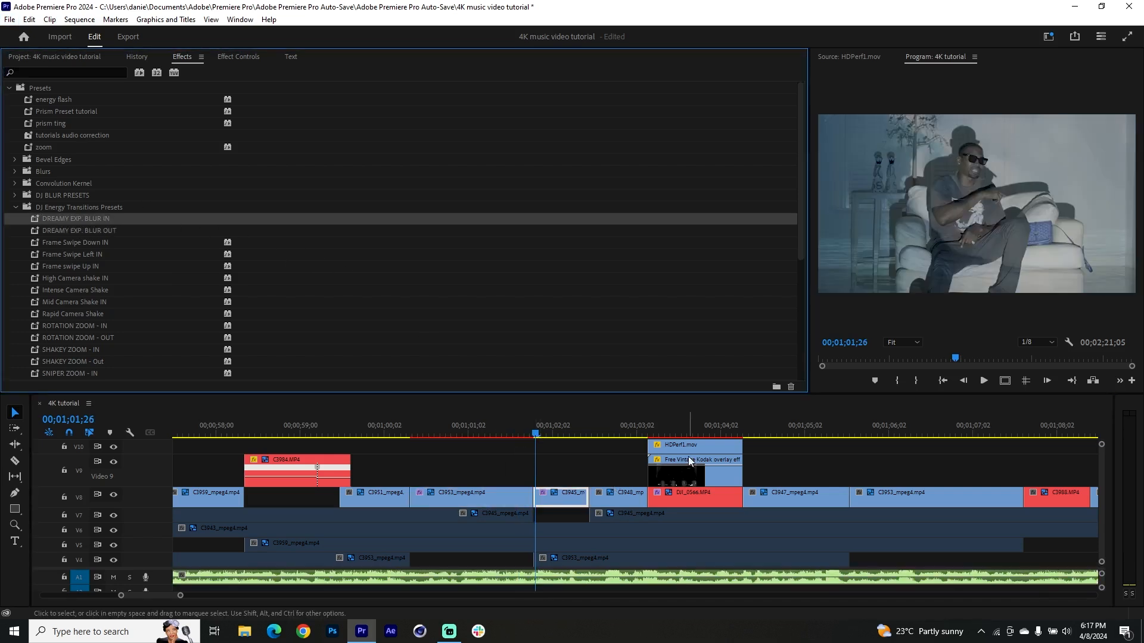
Apply the Mid Camera Shake IN preset to the C3953 clip that follows C3947 on V8
{"action": "left_click", "coordinate": [834, 434]}
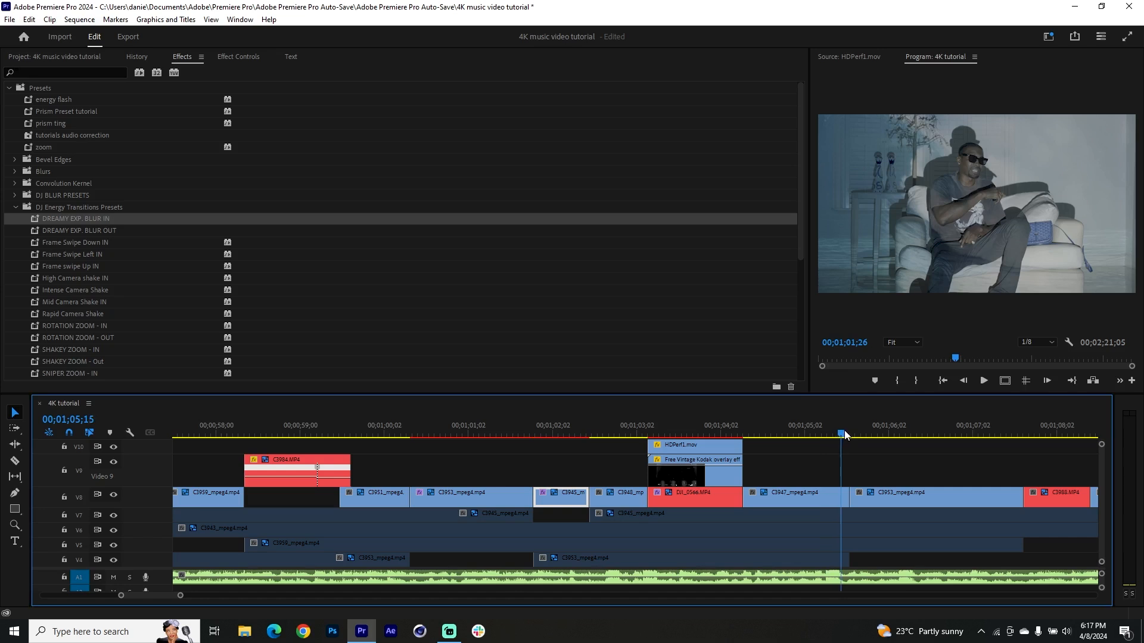
{"action": "left_click_drag", "start_coordinate": [844, 432], "coordinate": [843, 434]}
{"action": "scroll", "coordinate": [745, 470], "scroll_direction": "down", "scroll_amount": 2}
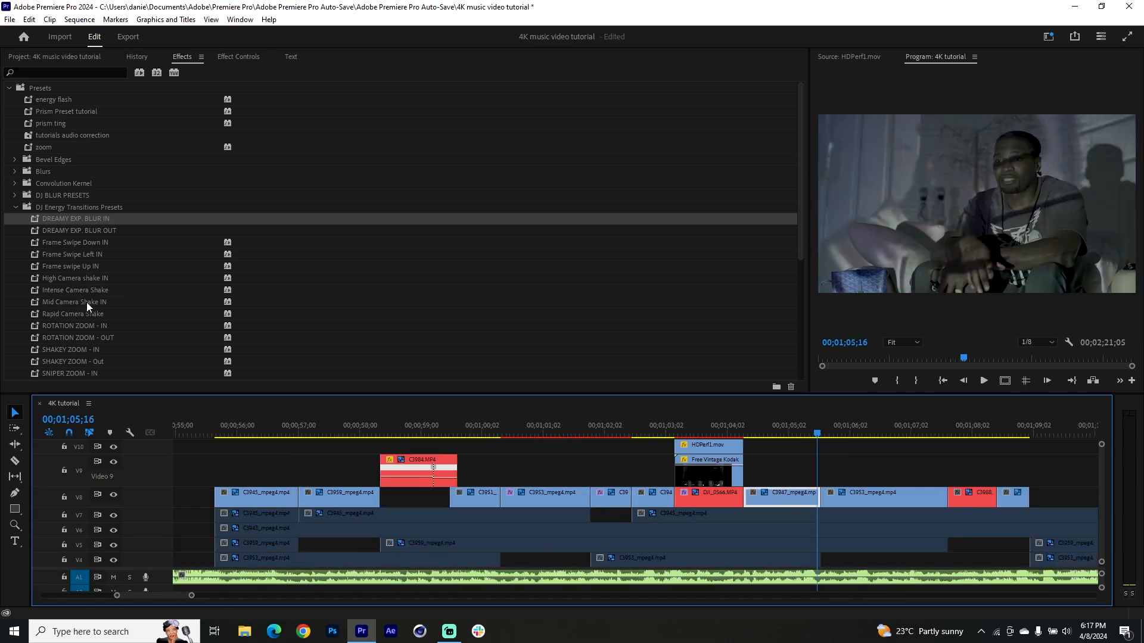
{"action": "left_click_drag", "start_coordinate": [822, 430], "coordinate": [831, 430]}
{"action": "left_click", "coordinate": [870, 504]}
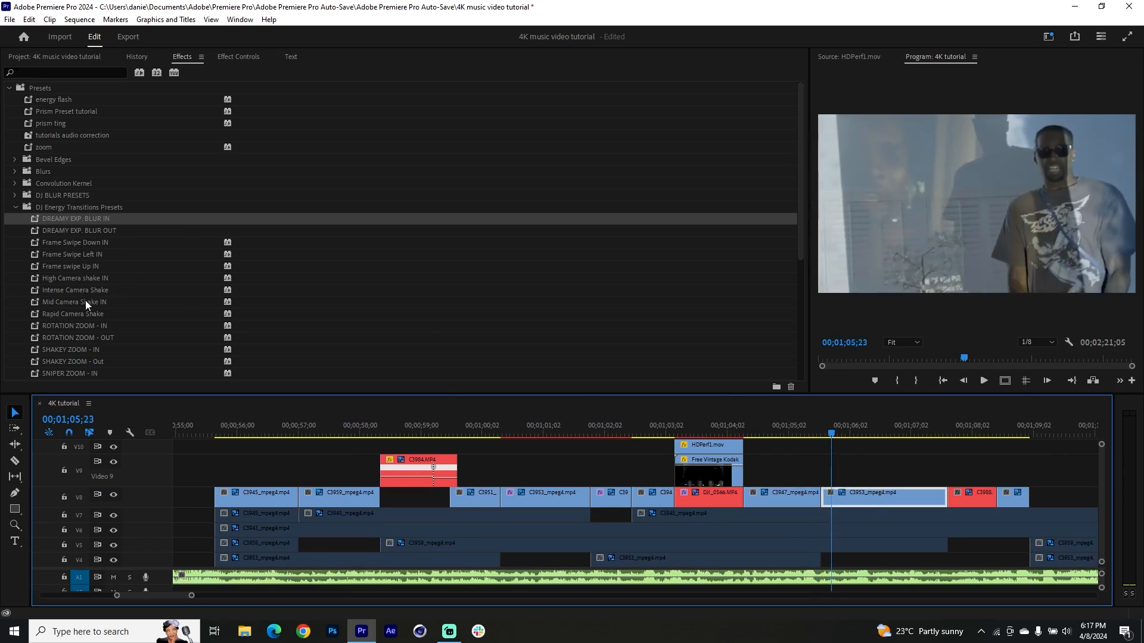
{"action": "left_click_drag", "start_coordinate": [86, 304], "coordinate": [712, 420]}
{"action": "left_click_drag", "start_coordinate": [838, 489], "coordinate": [841, 492]}
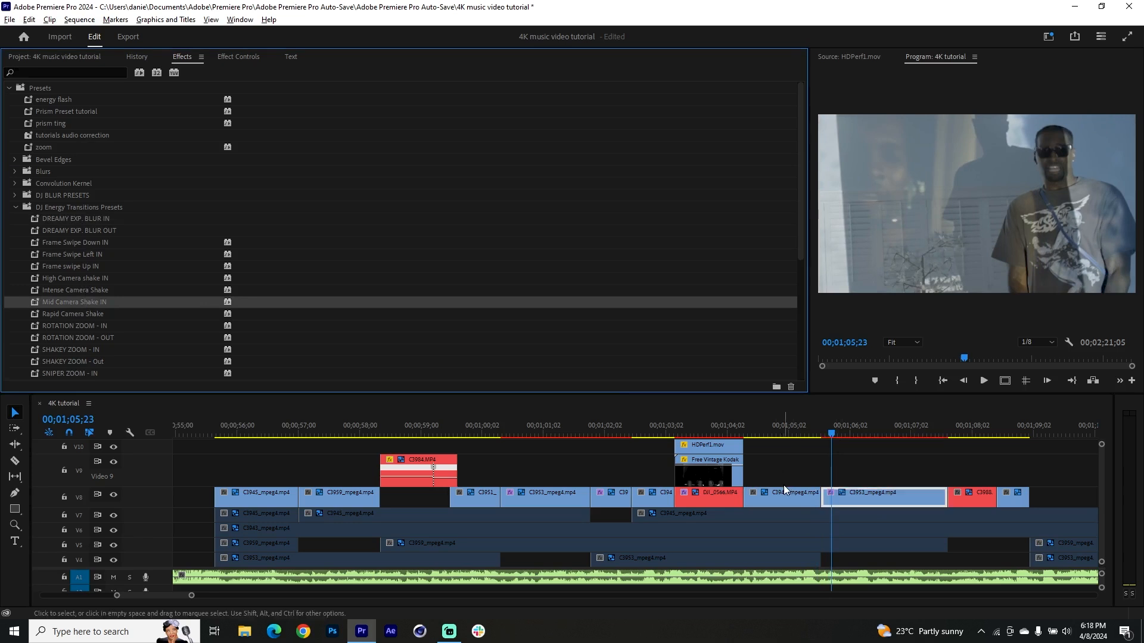
Apply the Rapid Camera Shake preset to the short C3951 clip on V8 at 00;00;59;22
{"action": "scroll", "coordinate": [781, 484], "scroll_direction": "down", "scroll_amount": 3}
{"action": "scroll", "coordinate": [593, 433], "scroll_direction": "up", "scroll_amount": 3}
{"action": "left_click", "coordinate": [732, 431]}
{"action": "left_click", "coordinate": [745, 507]}
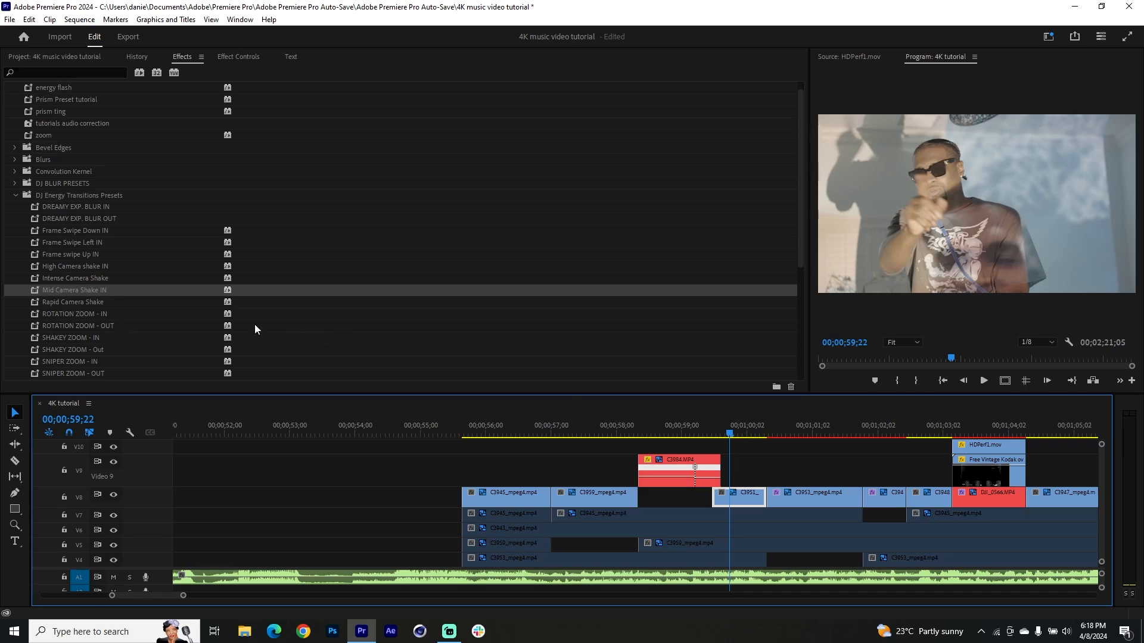
{"action": "left_click_drag", "start_coordinate": [81, 305], "coordinate": [766, 420]}
{"action": "left_click_drag", "start_coordinate": [752, 494], "coordinate": [751, 494]}
Review the edited section from its first clips onward and return the playhead to just before its start at 00;00;55;16
{"action": "scroll", "coordinate": [963, 464], "scroll_direction": "down", "scroll_amount": 3}
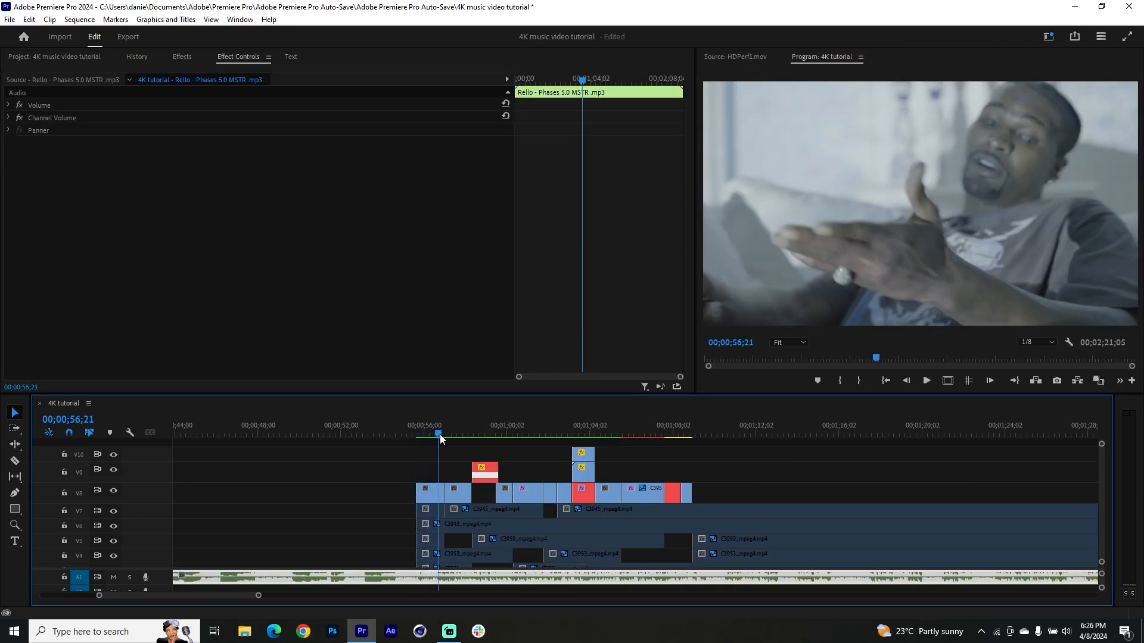
{"action": "left_click_drag", "start_coordinate": [440, 436], "coordinate": [708, 464]}
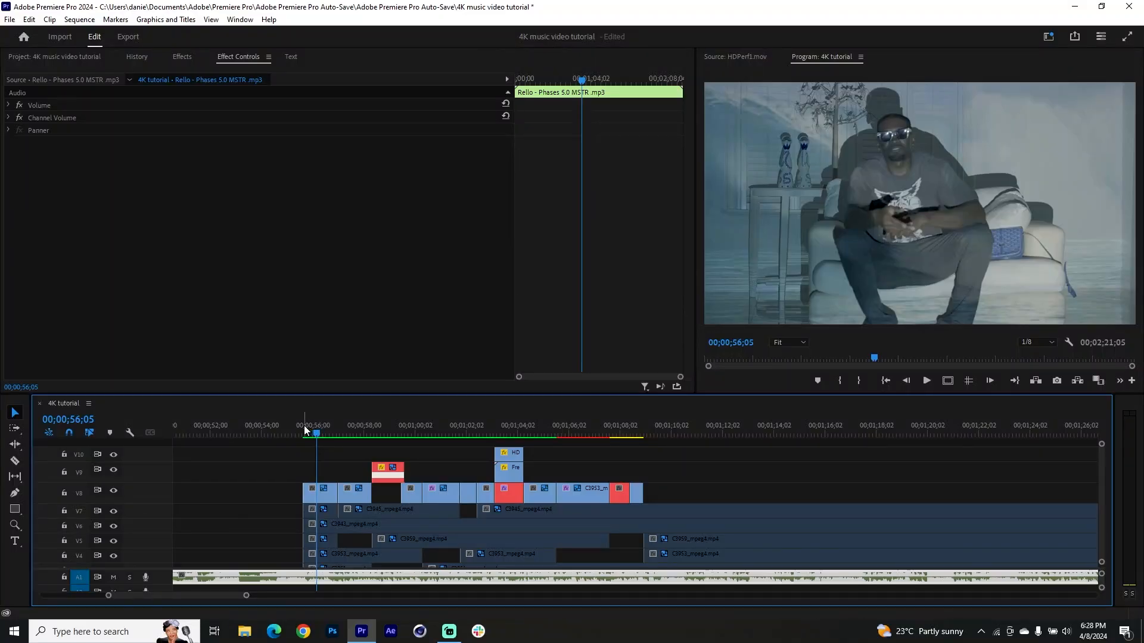
{"action": "left_click", "coordinate": [304, 430]}
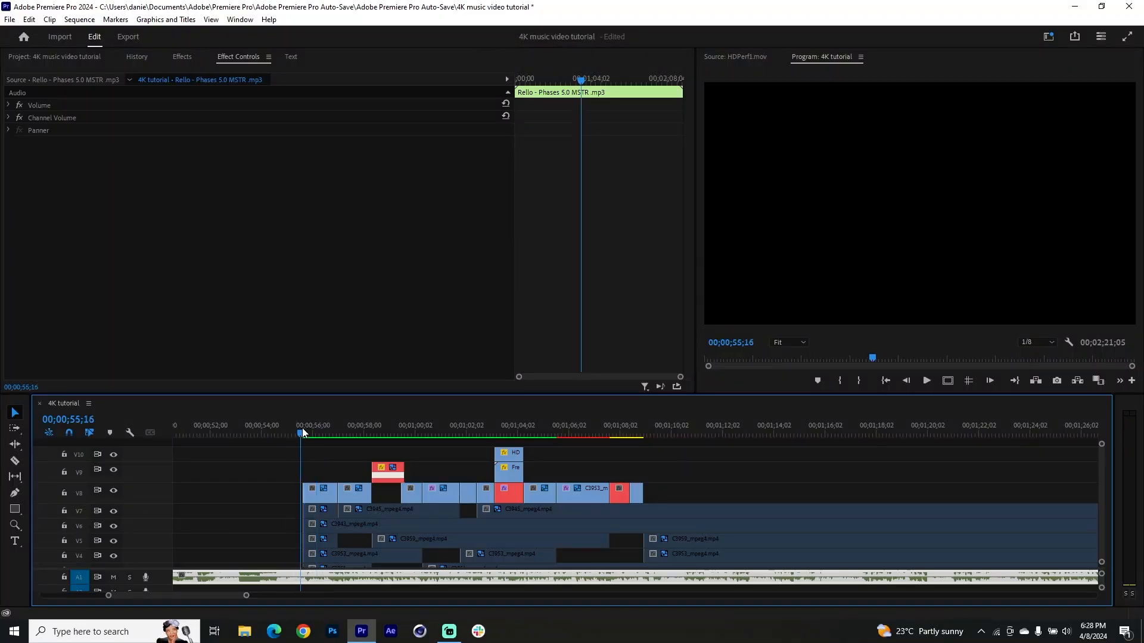